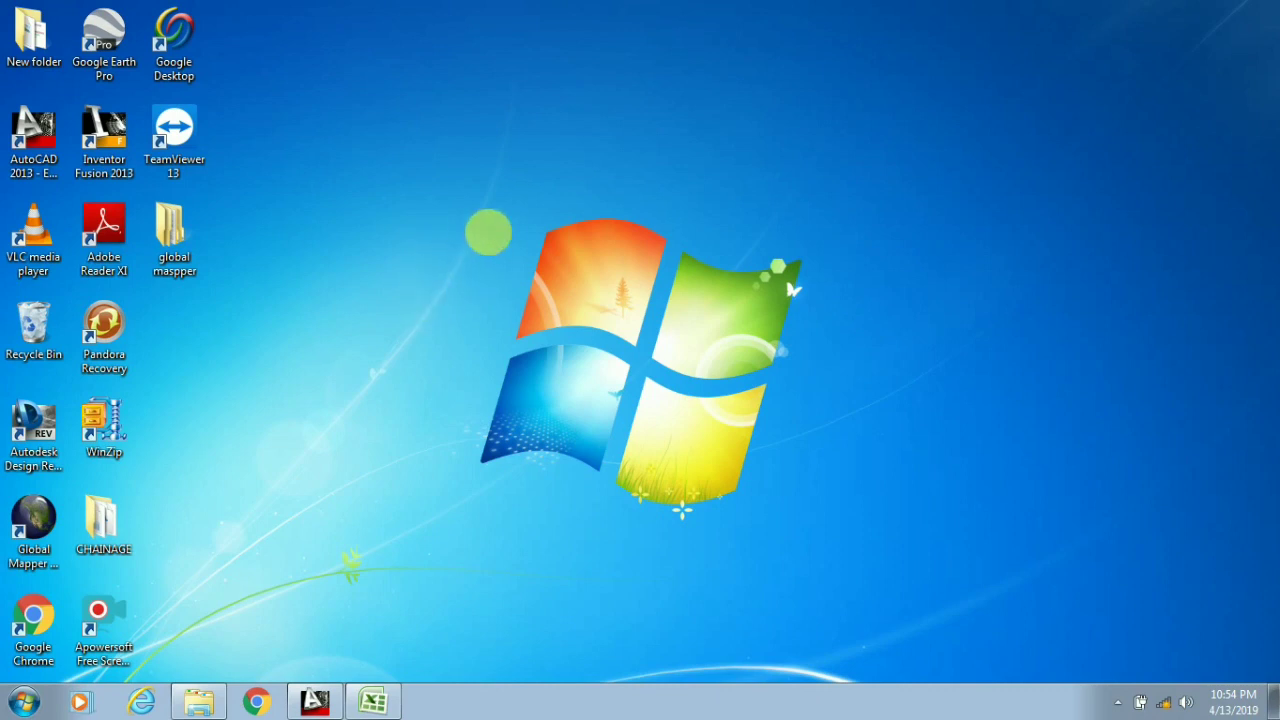
Look through the files in the CHAINAGE folder on the desktop and put its window away
right_click(488, 232)
left_click(525, 286)
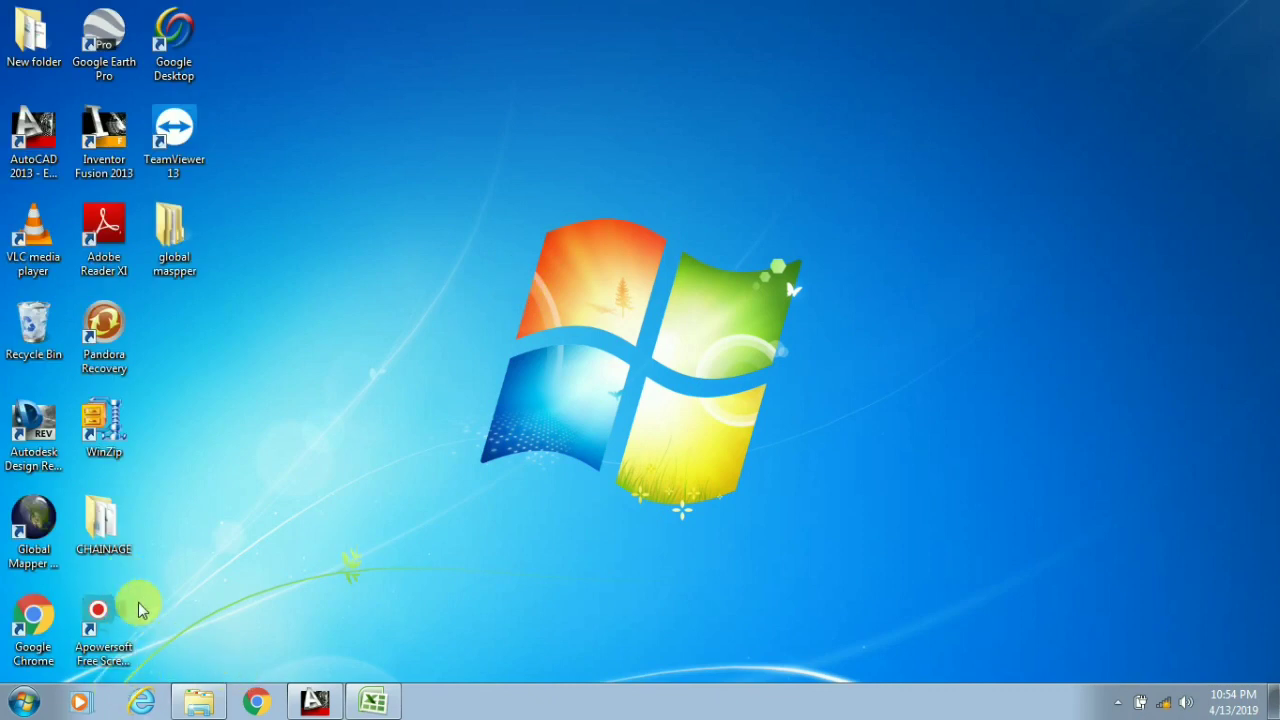
double_click(101, 520)
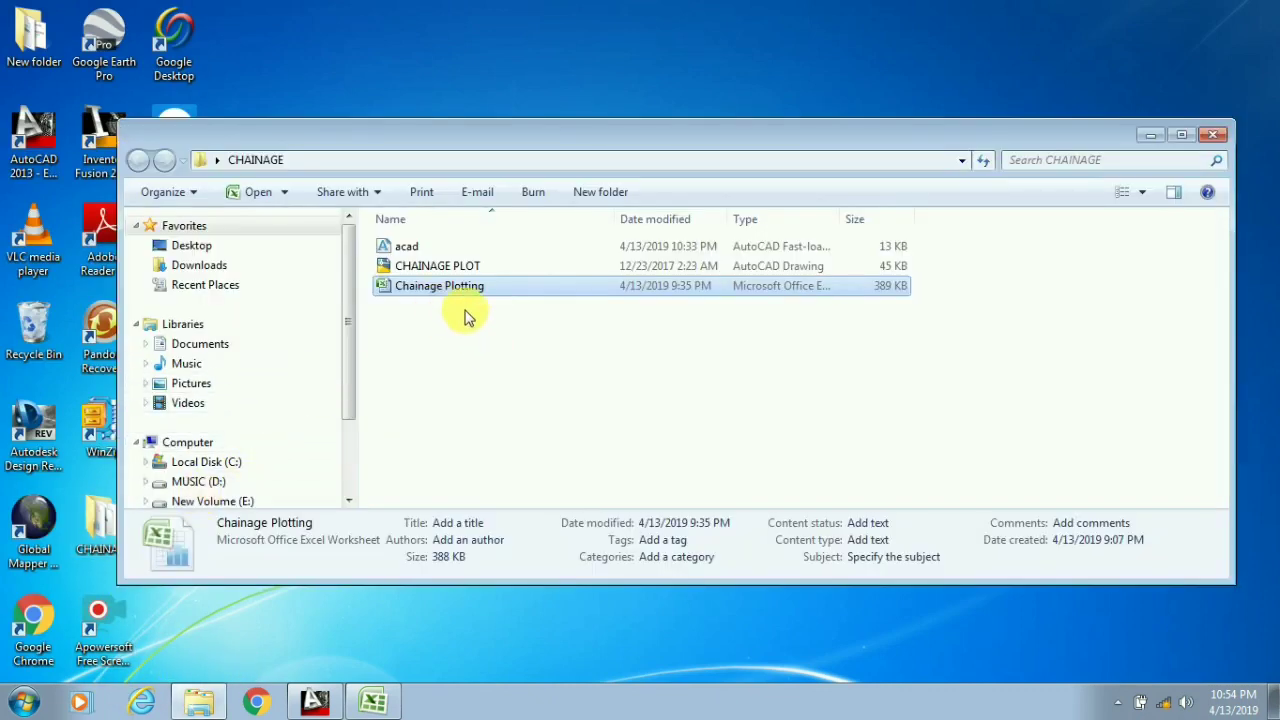
left_click(1152, 134)
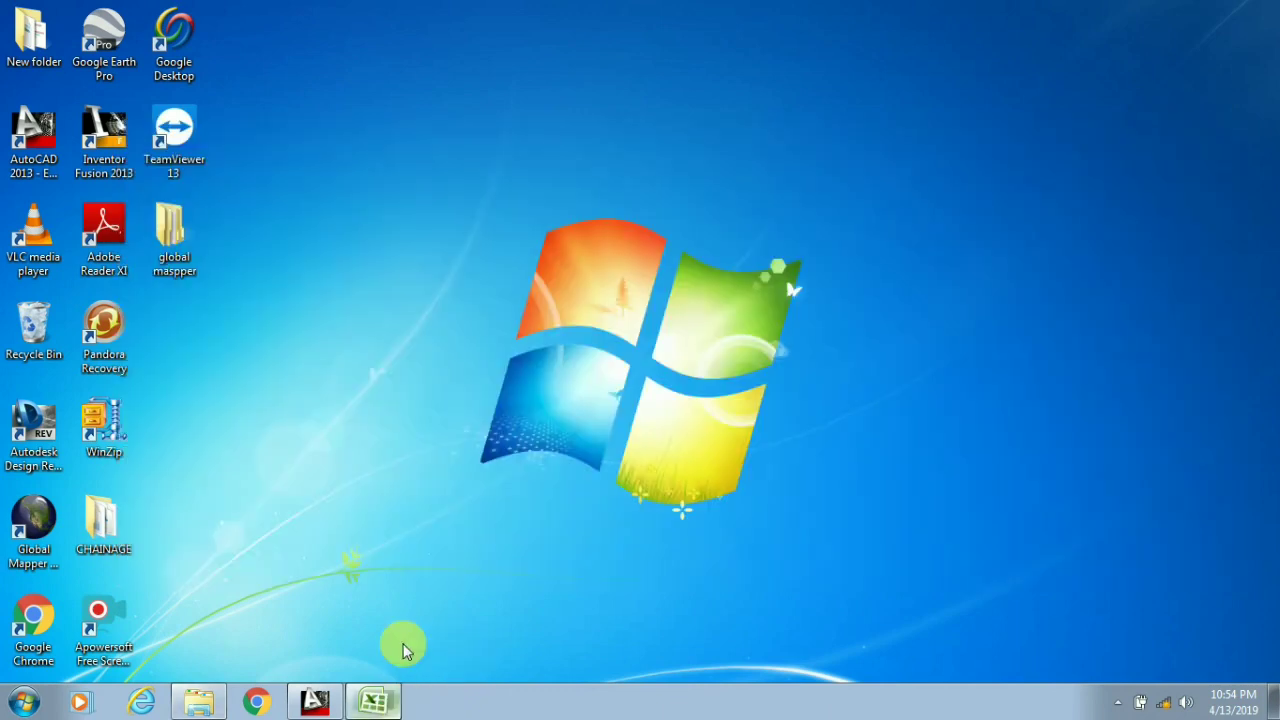
Switch to the Chainage Plotting workbook in Excel and examine its input, centerline plot and chainage plot columns
left_click(374, 701)
scroll(450, 455, "down", 4)
scroll(460, 450, "up", 4)
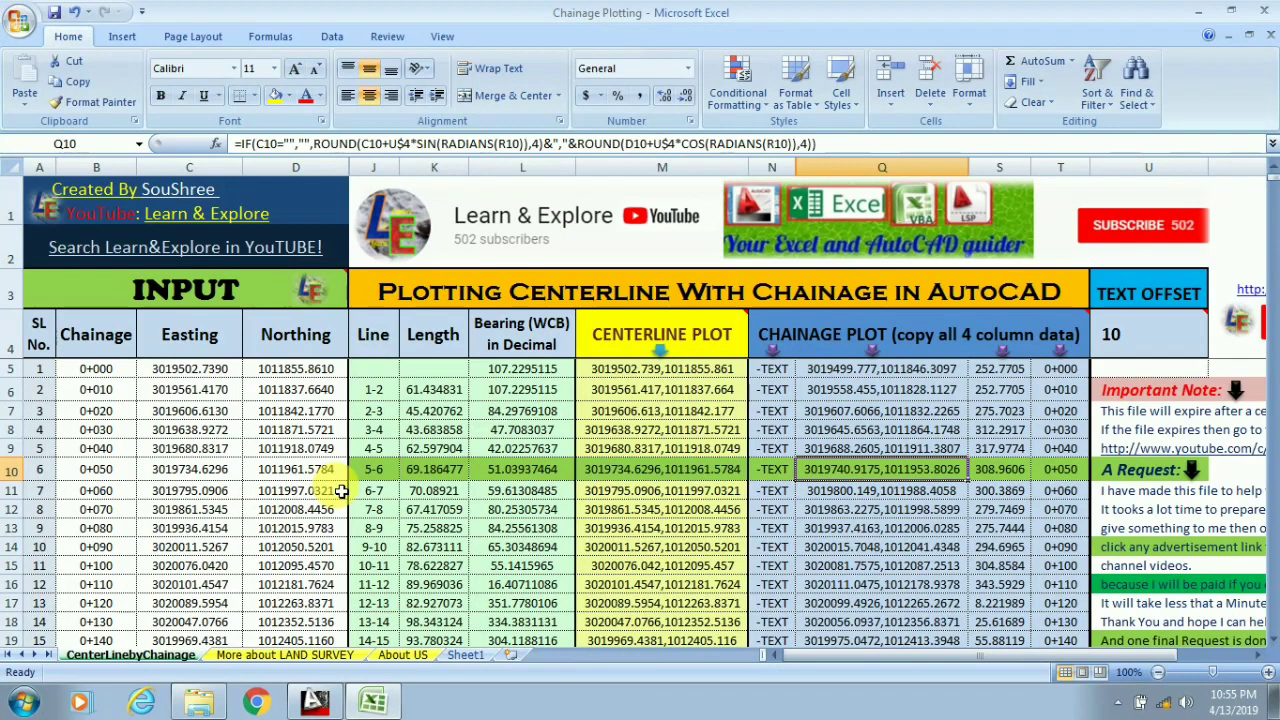
mouse_move(584, 332)
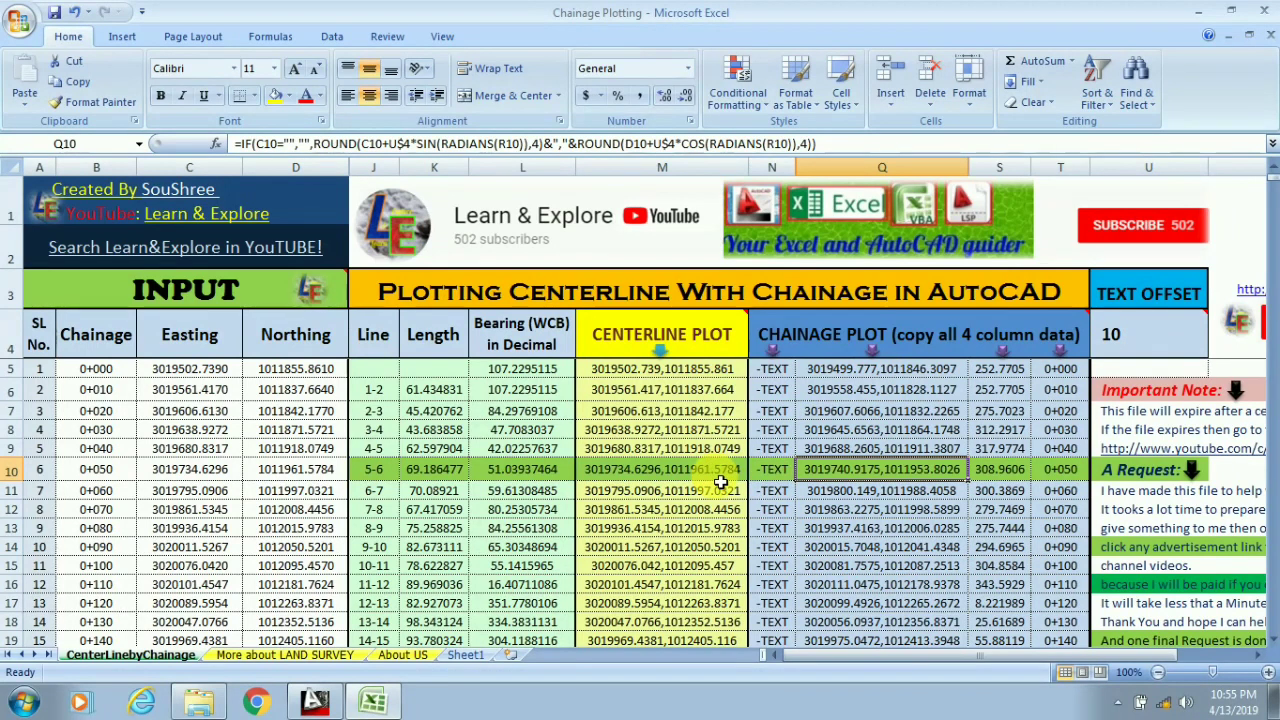
scroll(155, 336, "down", 3)
scroll(221, 400, "up", 3)
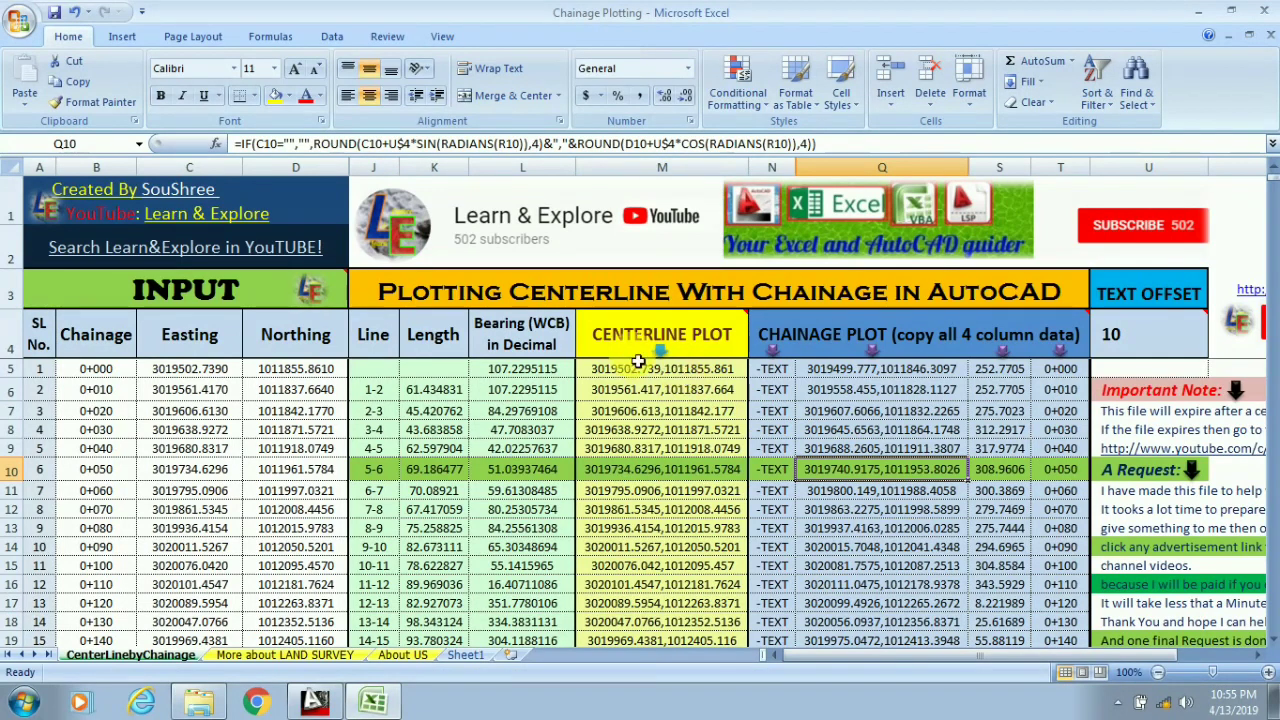
Copy the CENTERLINE PLOT coordinates in cells M5:M22
left_click(690, 370)
left_click_drag(690, 370, 660, 622)
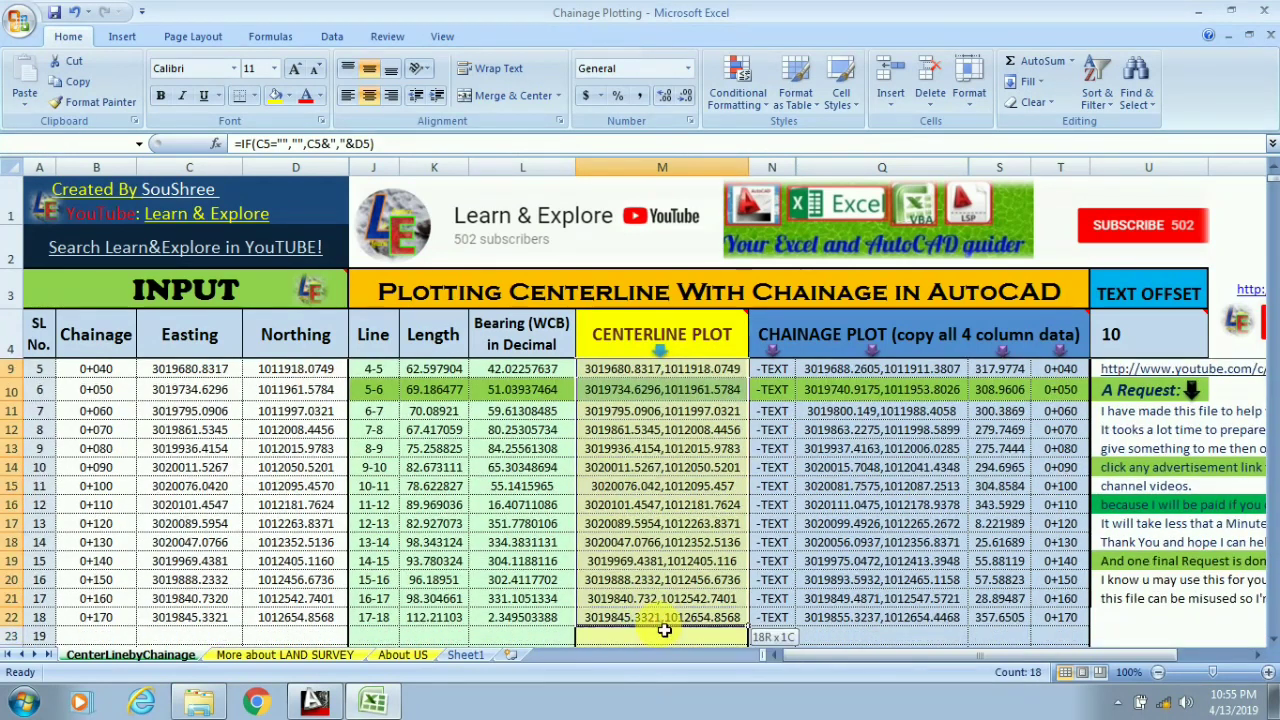
right_click(617, 519)
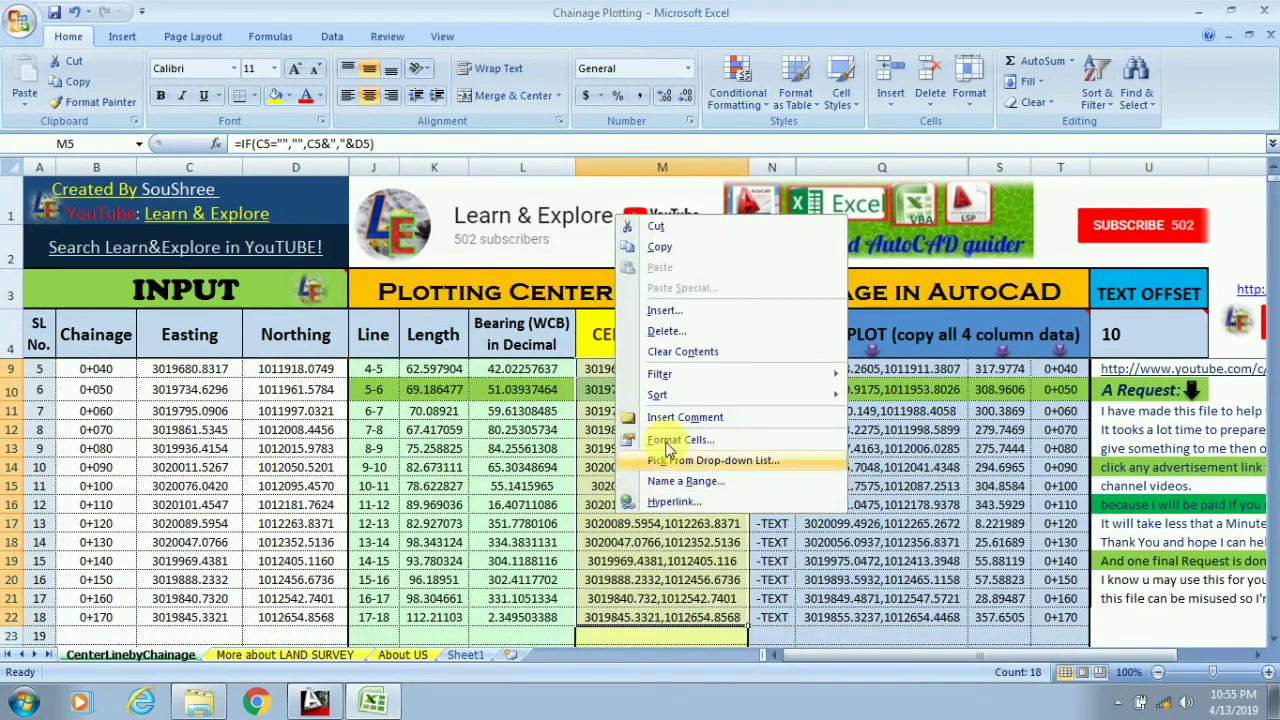
left_click(673, 243)
scroll(598, 445, "up", 2)
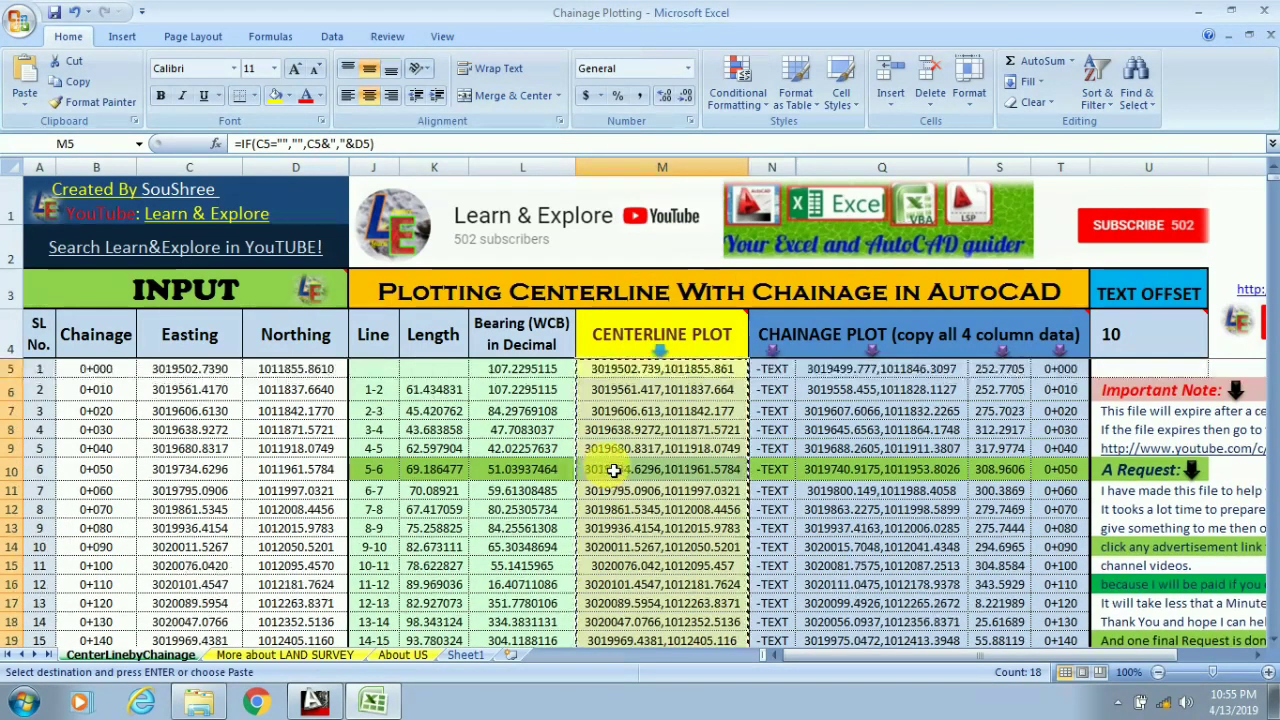
Switch to the CHAINAGE PLOT drawing in AutoCAD and draw a polyline through the copied centerline coordinates
left_click(315, 703)
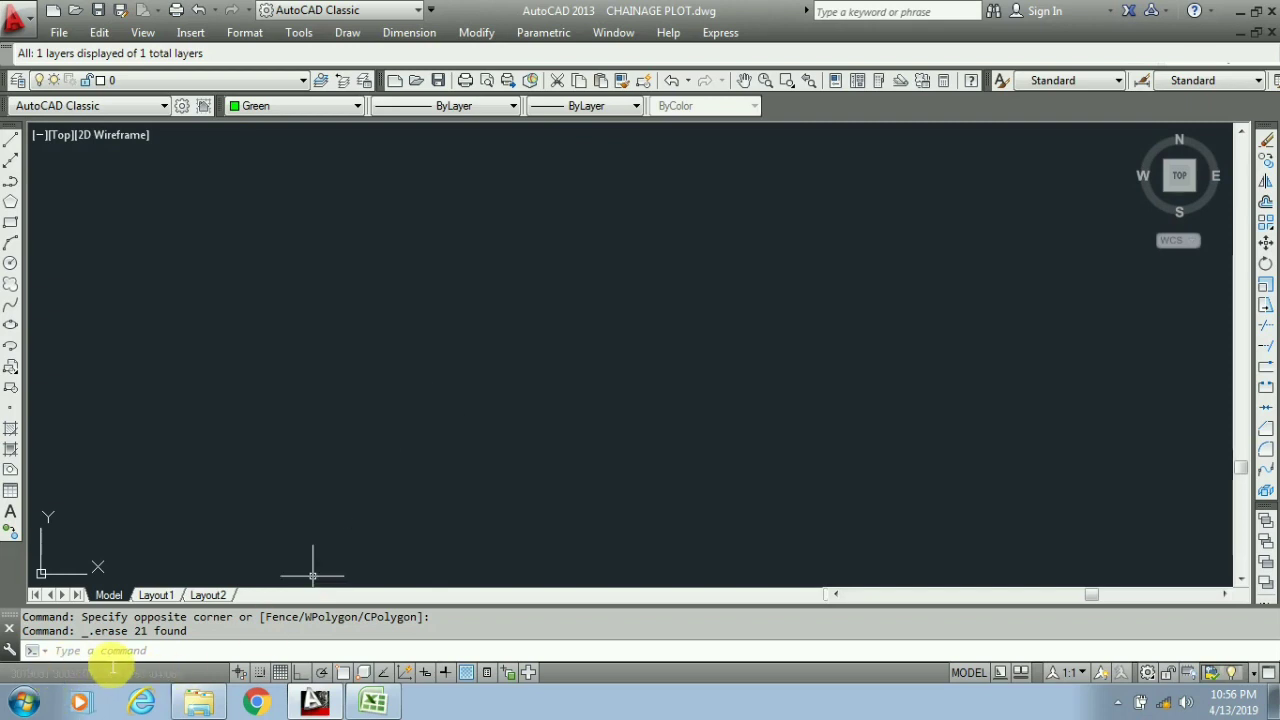
left_click(373, 701)
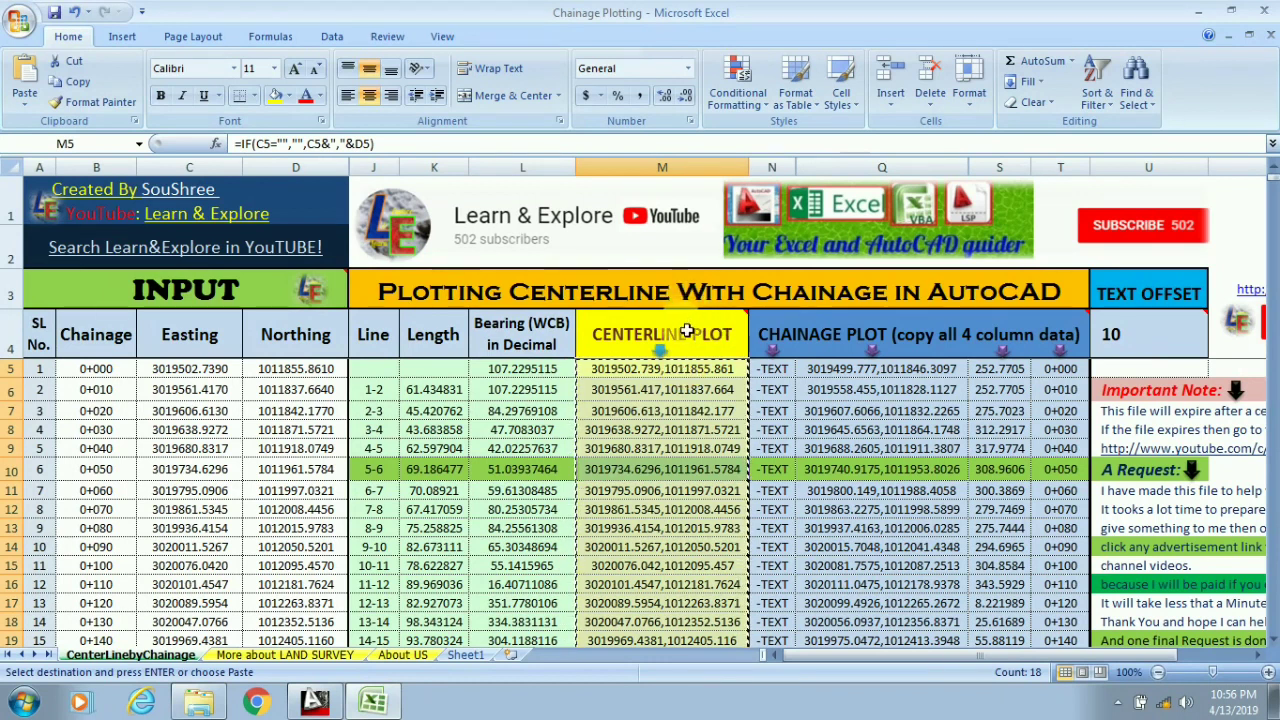
mouse_move(692, 330)
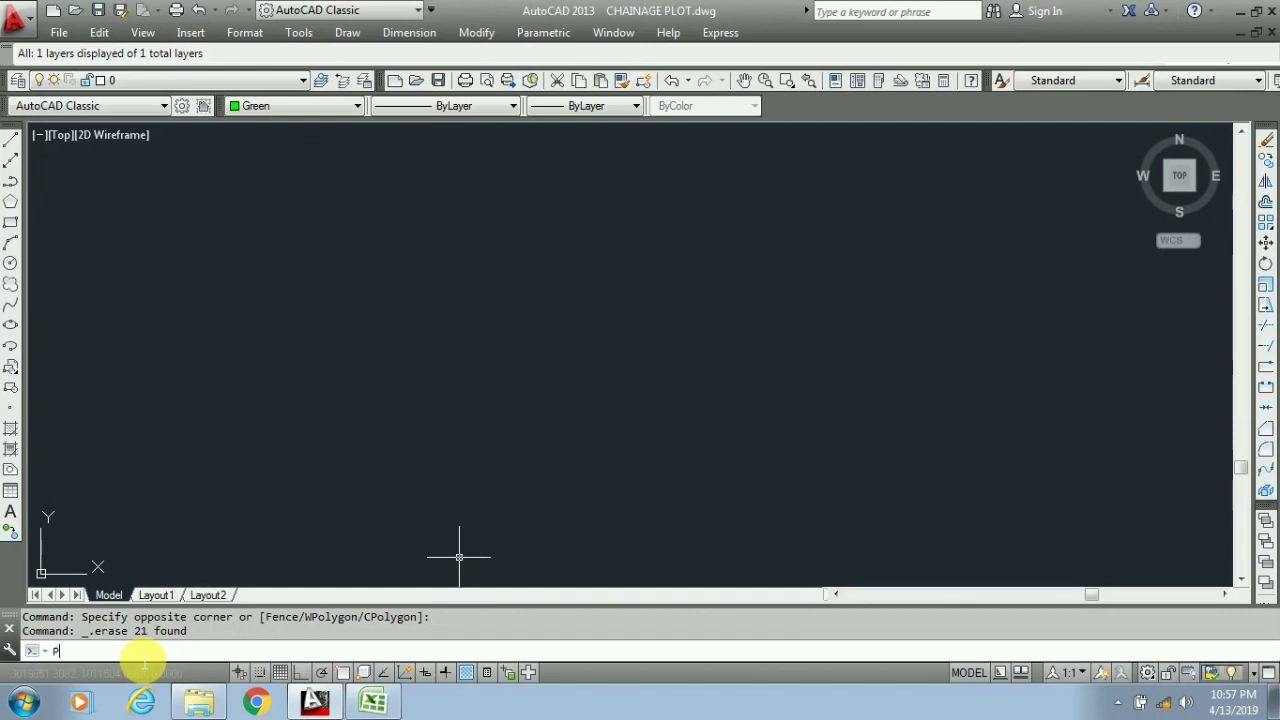
key("Return")
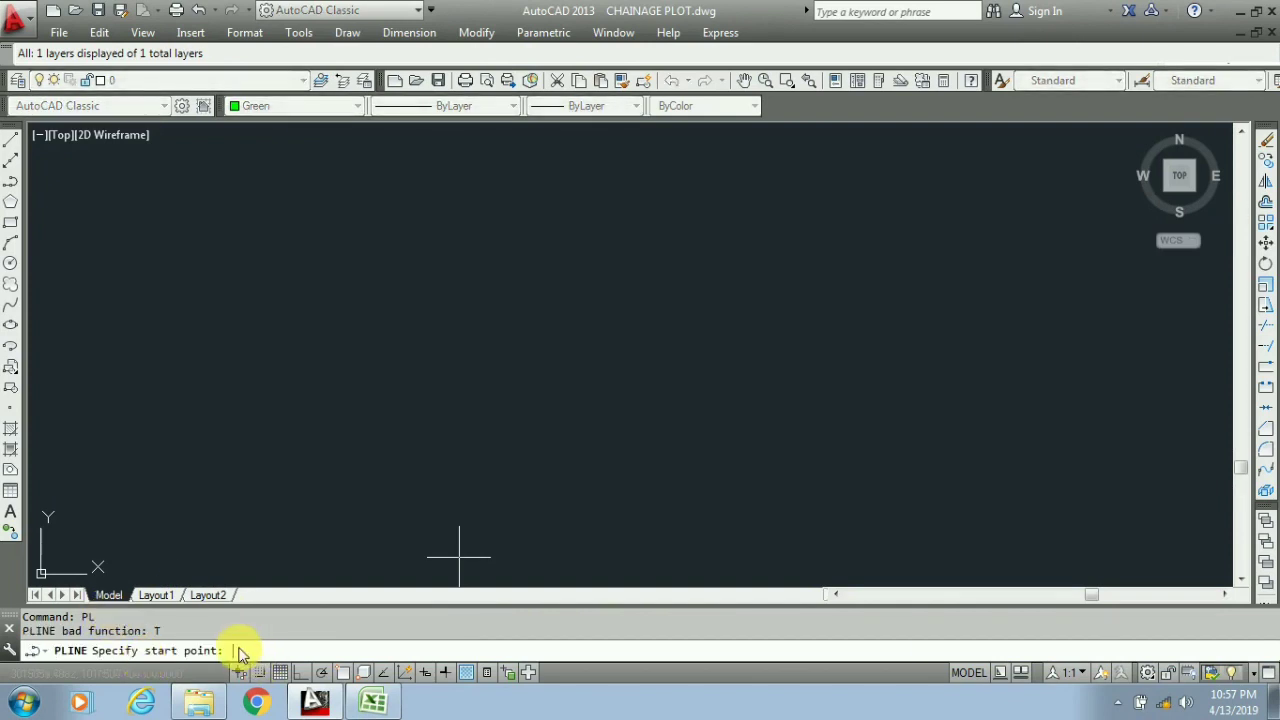
key("ctrl+v")
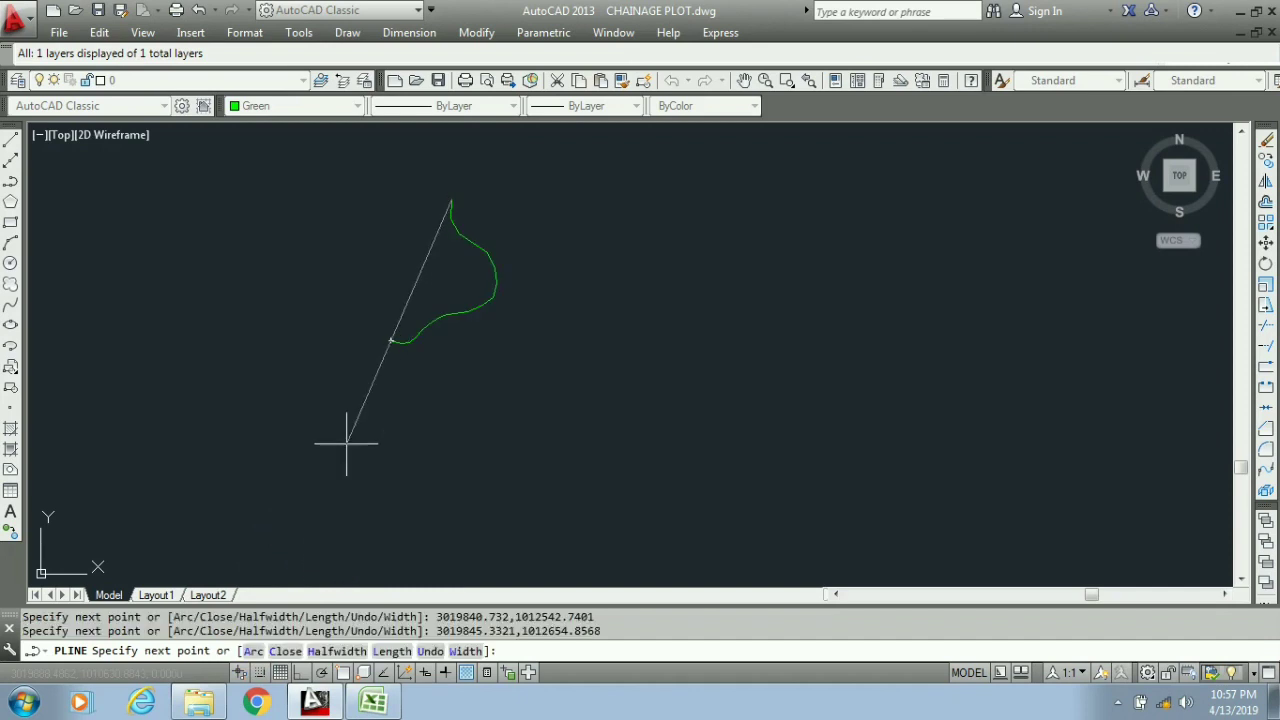
key("Escape")
scroll(405, 237, "up", 4)
scroll(551, 349, "down", 4)
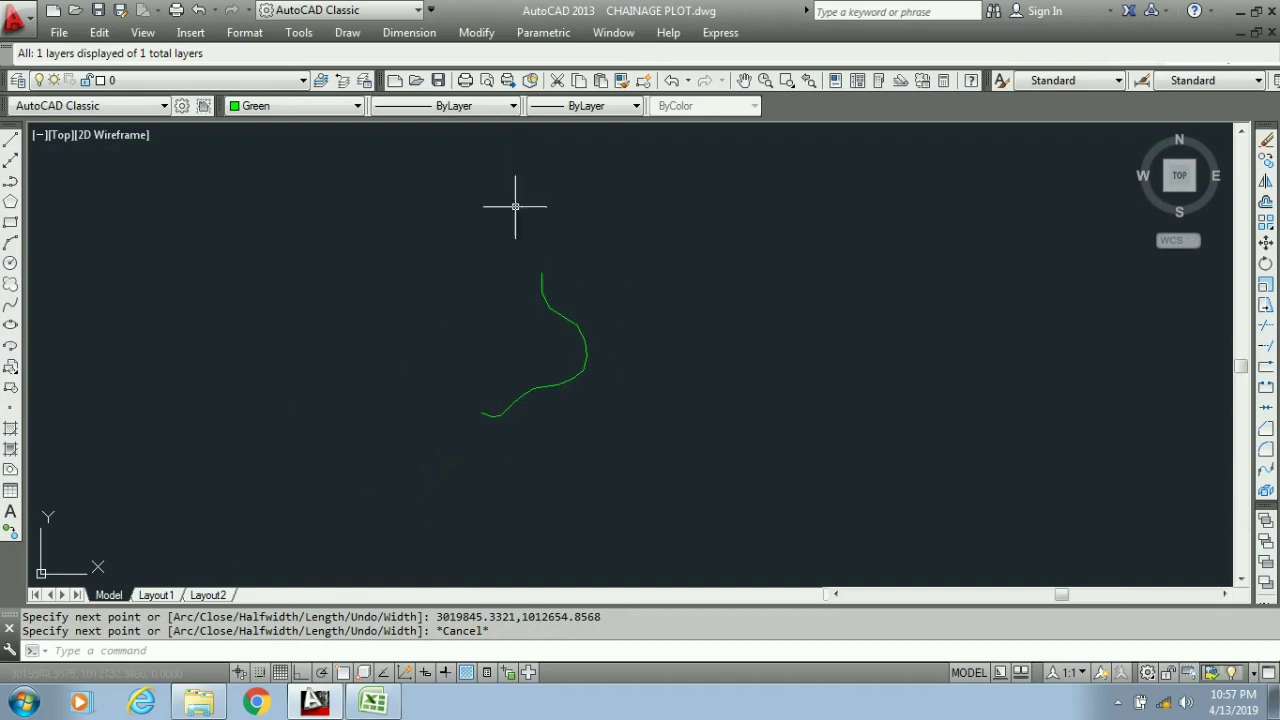
scroll(545, 343, "up", 2)
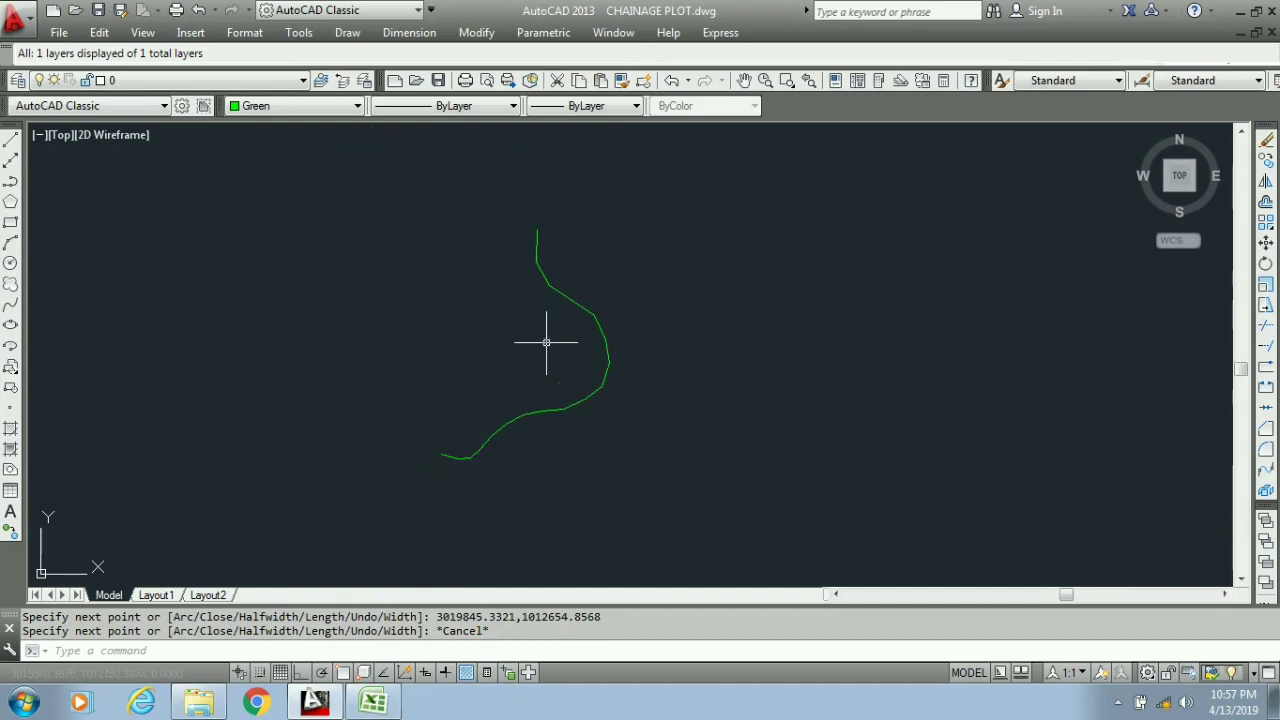
Load the CENTER linetype from acad.lin into the drawing
left_click(617, 421)
left_click(516, 286)
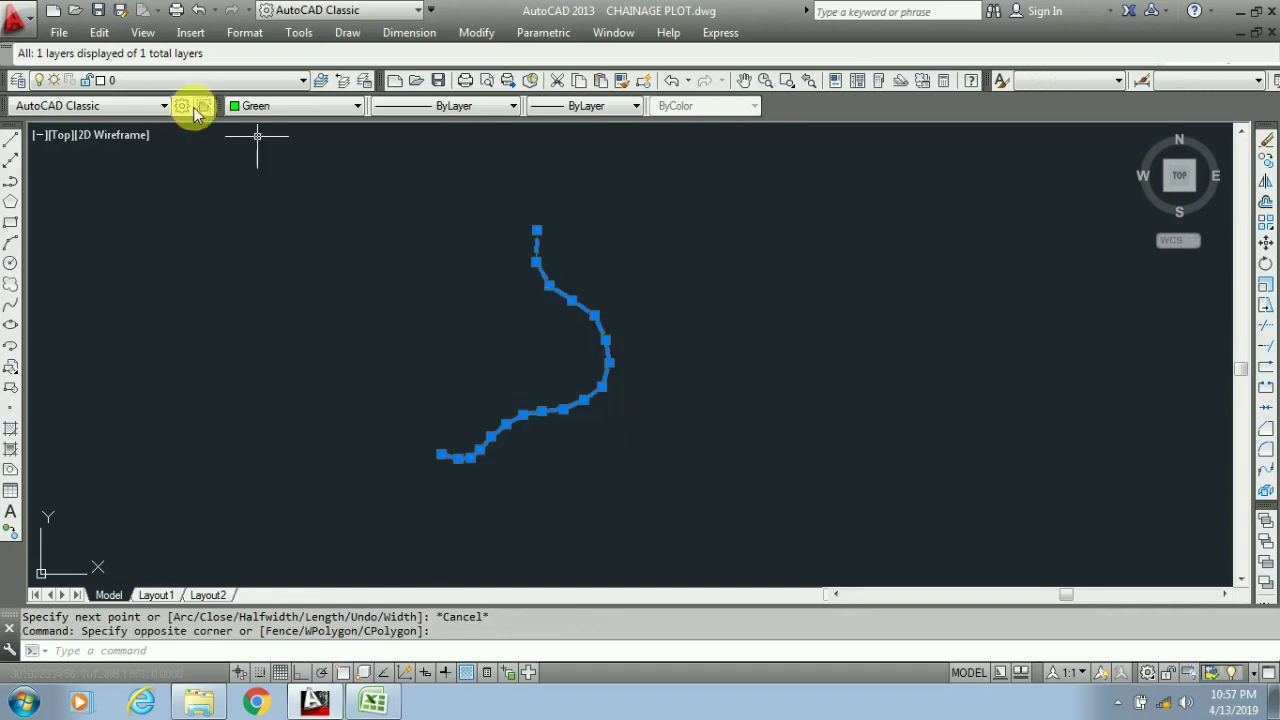
left_click(447, 108)
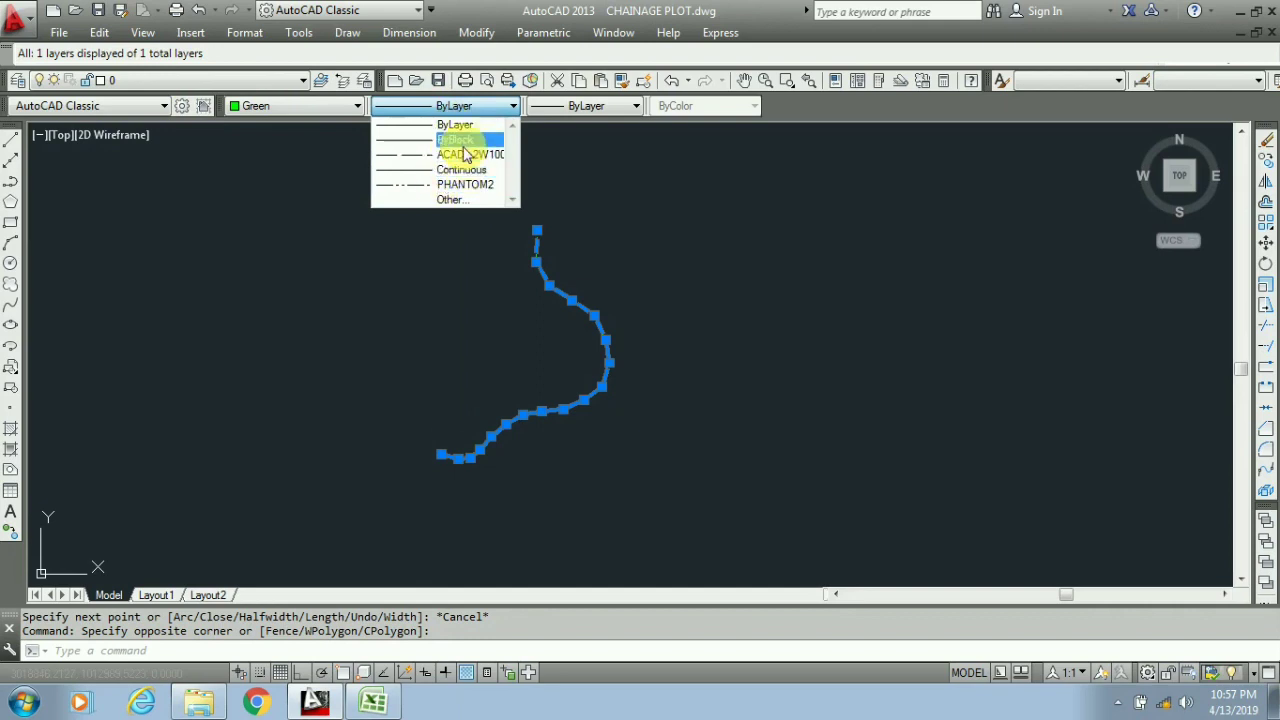
left_click(460, 201)
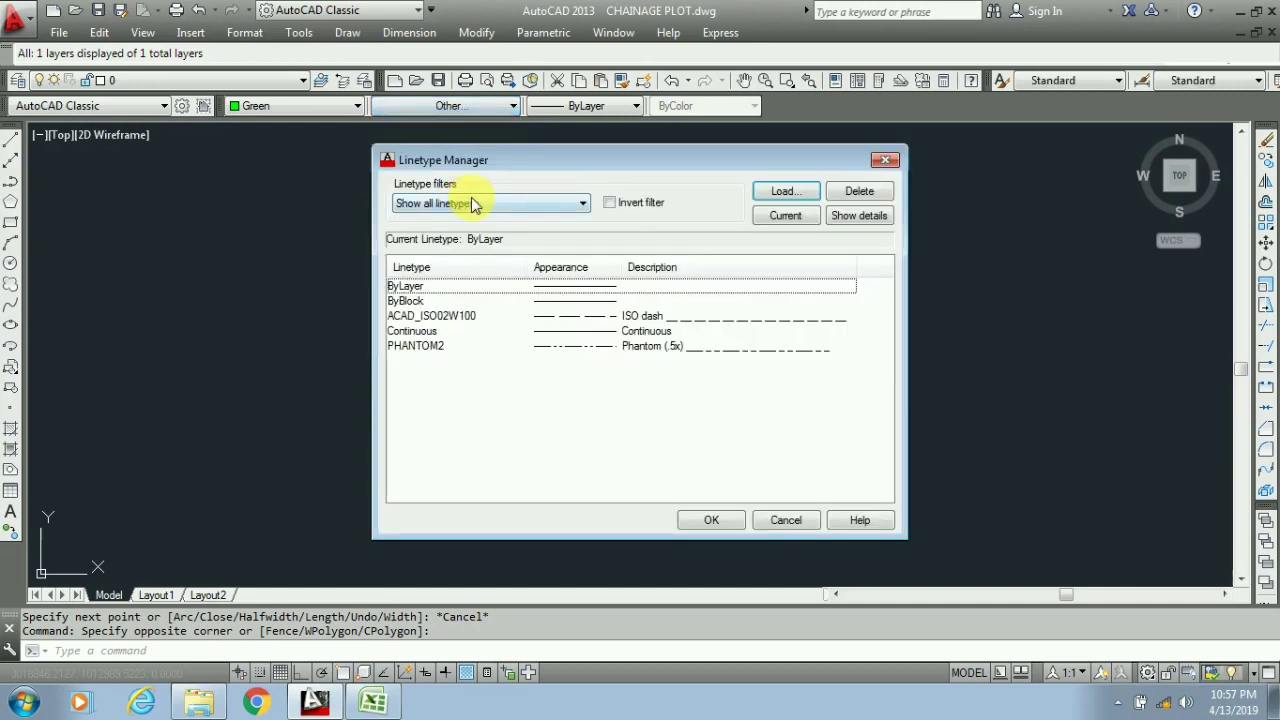
left_click(784, 191)
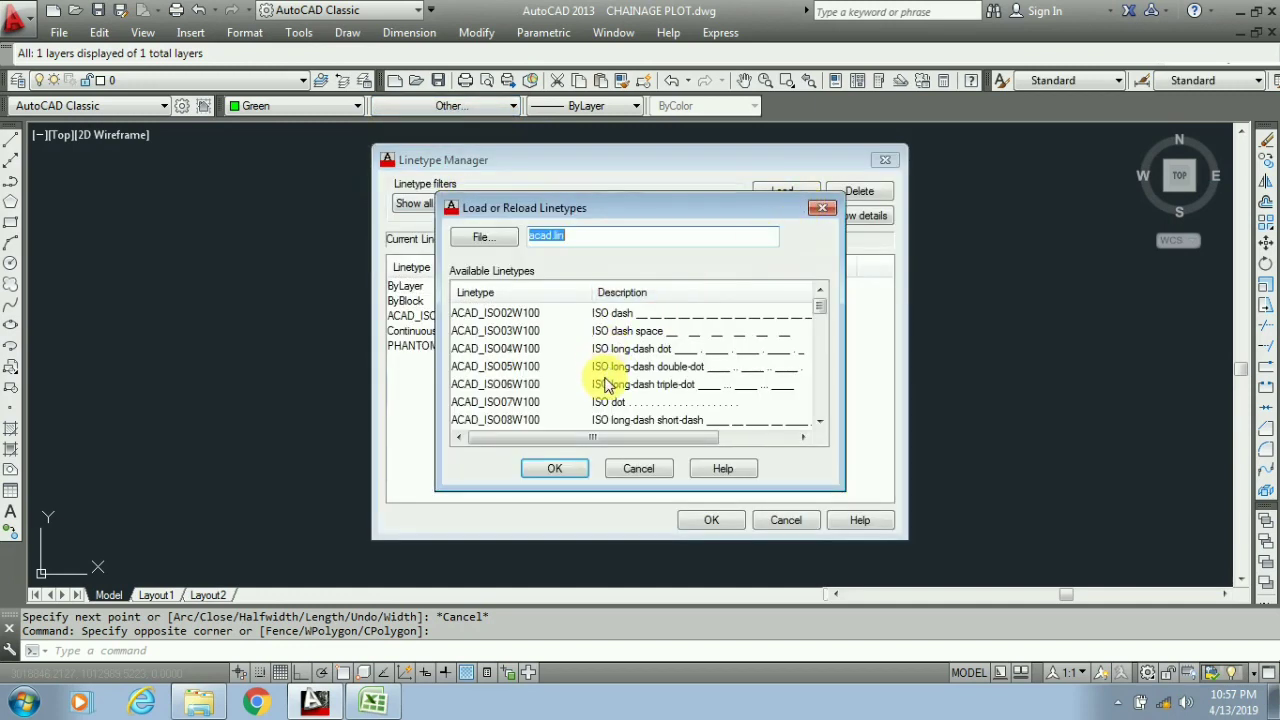
left_click_drag(820, 309, 820, 344)
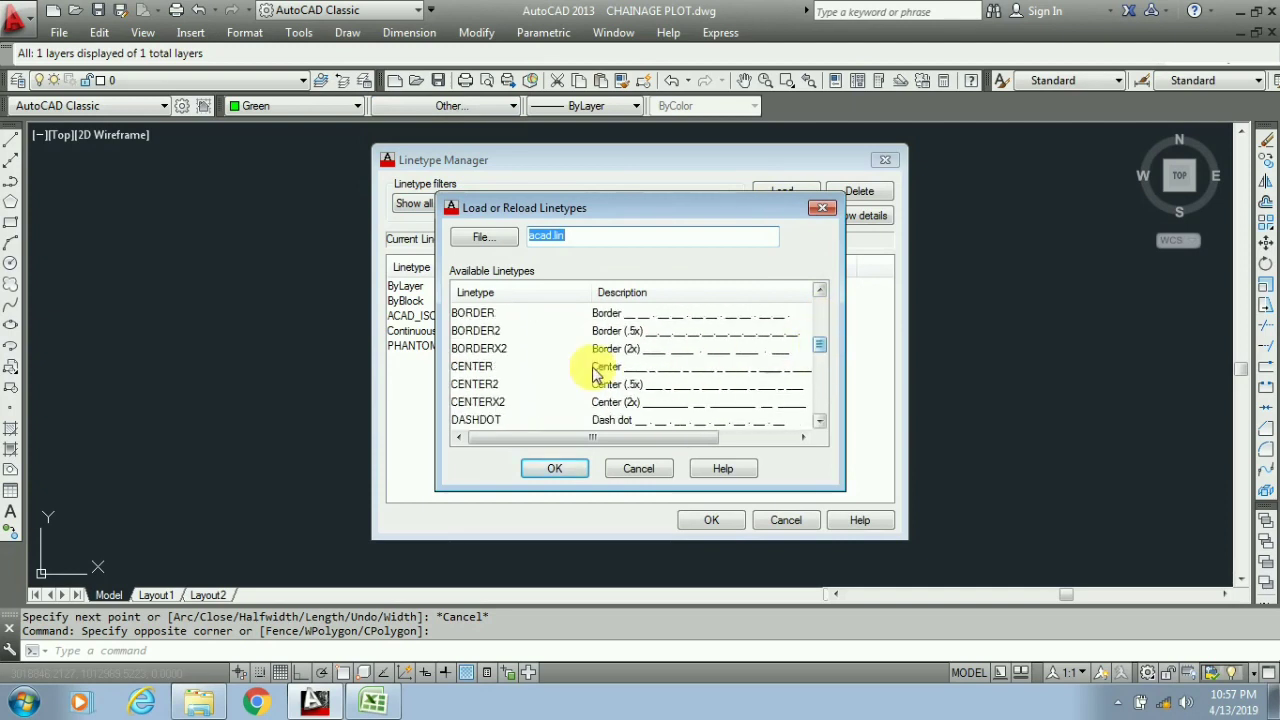
left_click(471, 366)
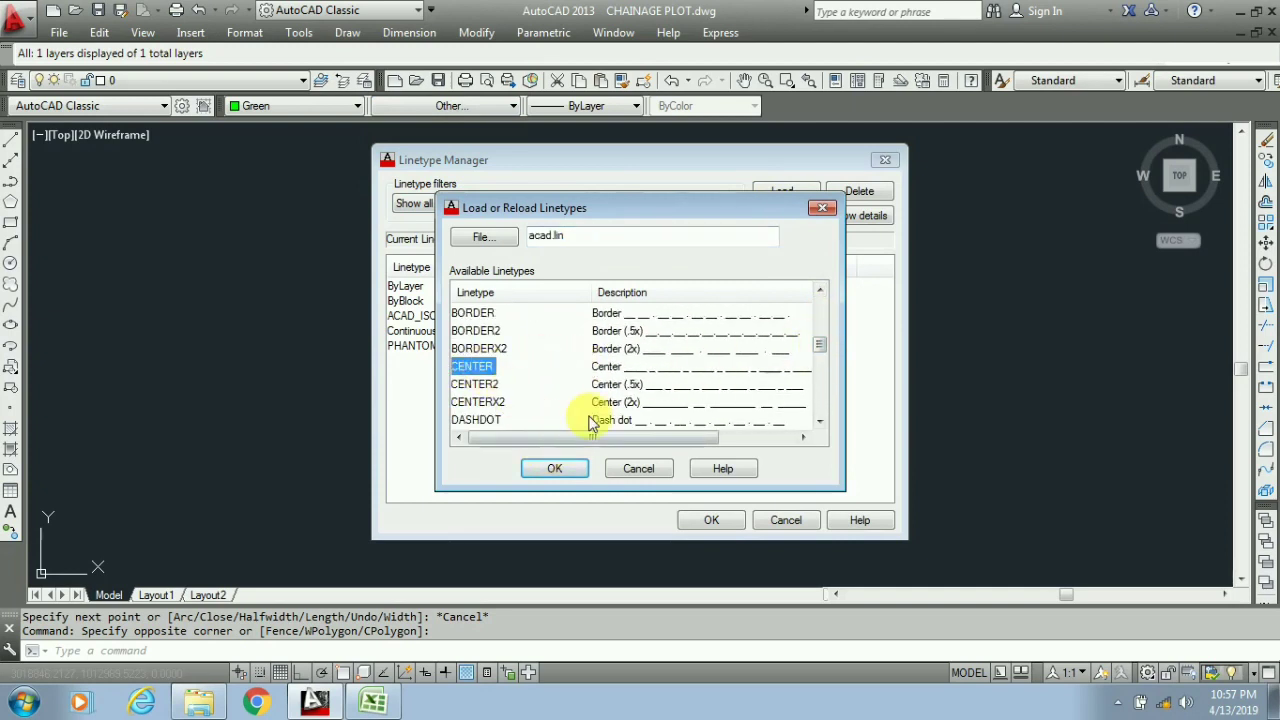
left_click(556, 468)
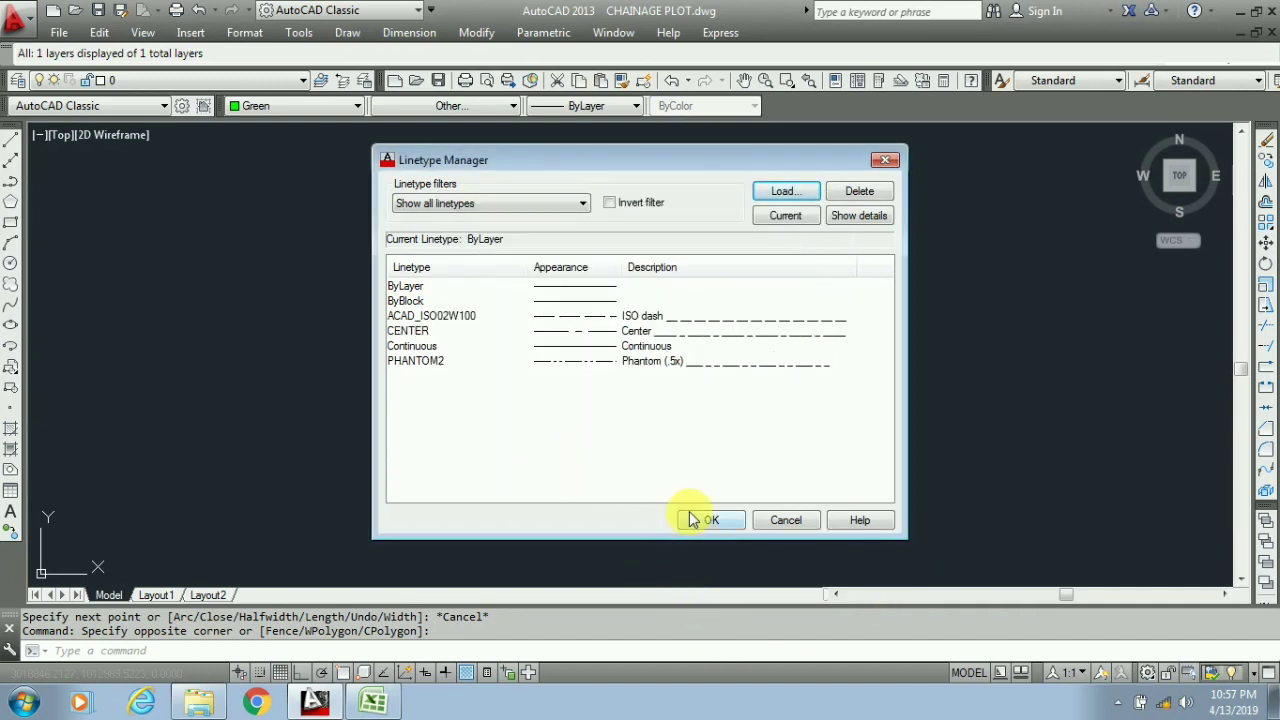
left_click(692, 520)
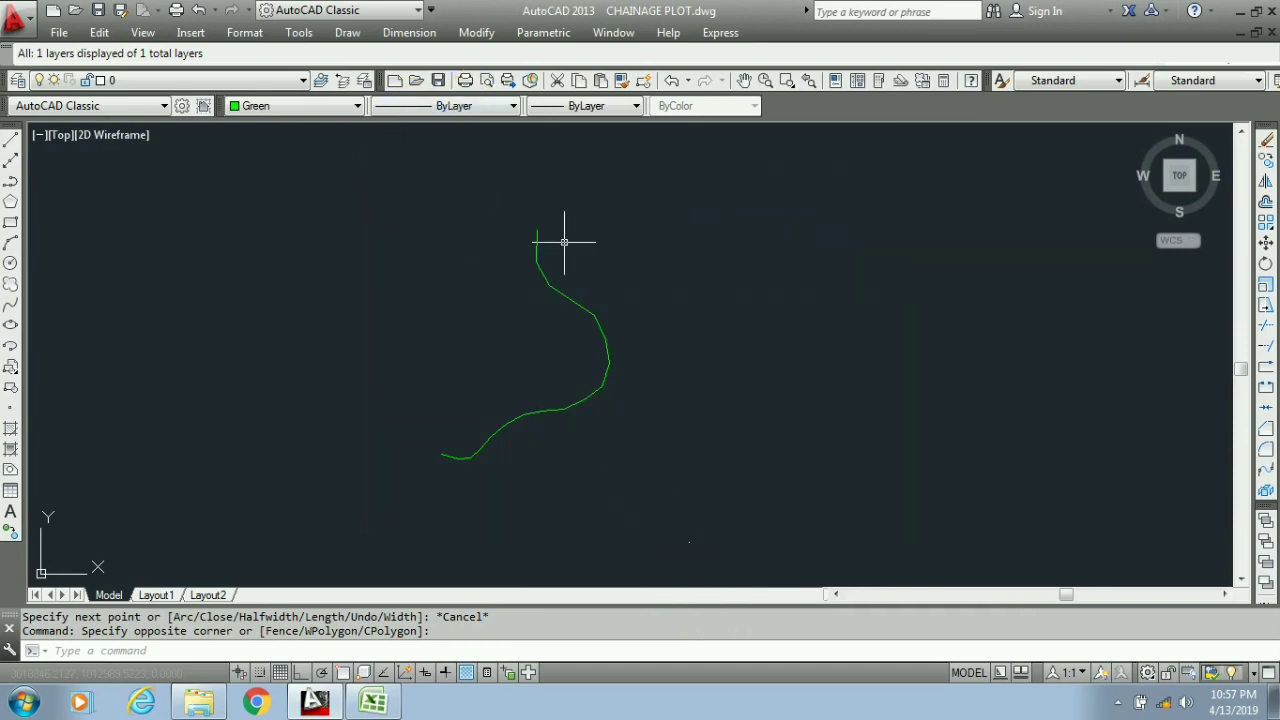
Set the centerline polyline's linetype to CENTER
left_click(572, 246)
left_click(472, 280)
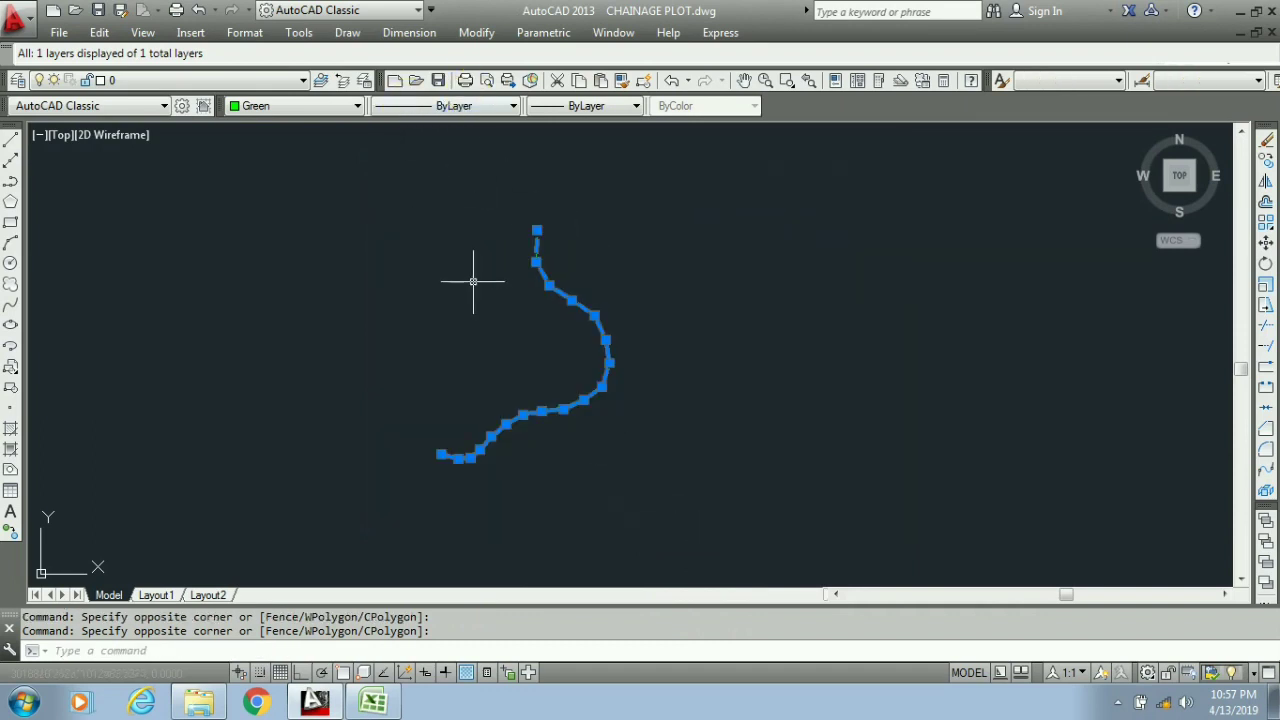
left_click(459, 108)
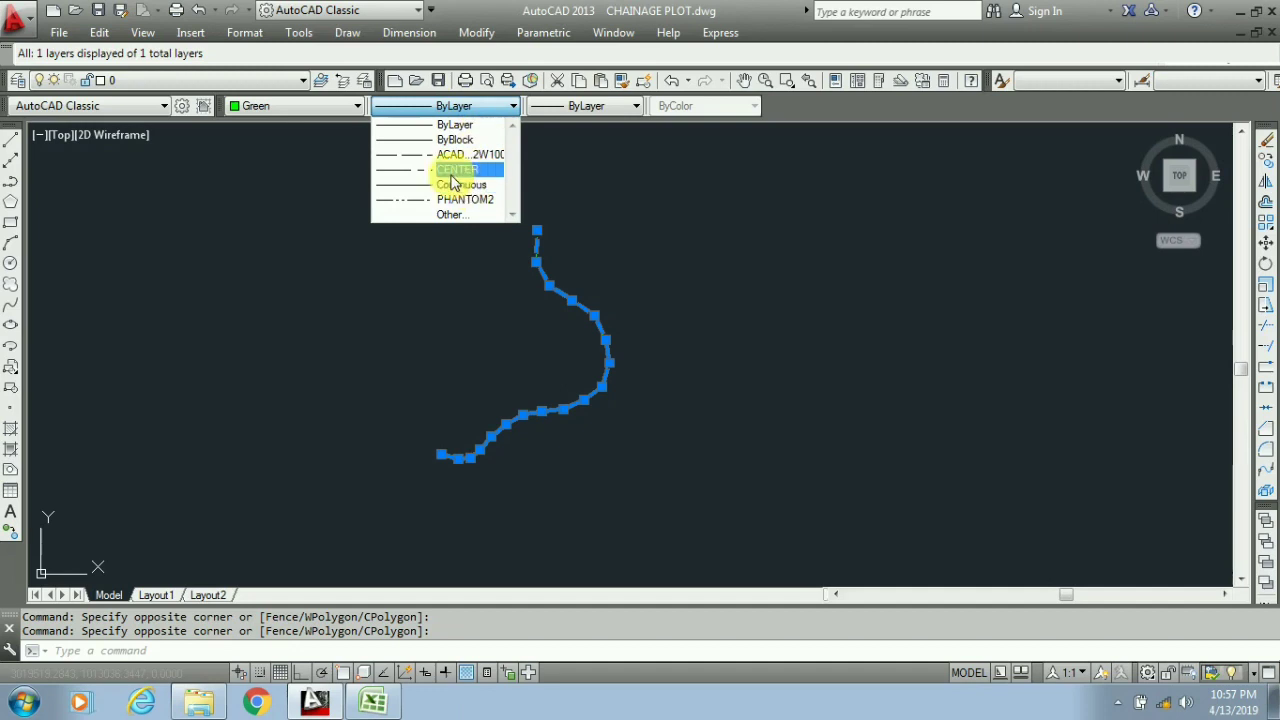
left_click(447, 156)
key("Escape")
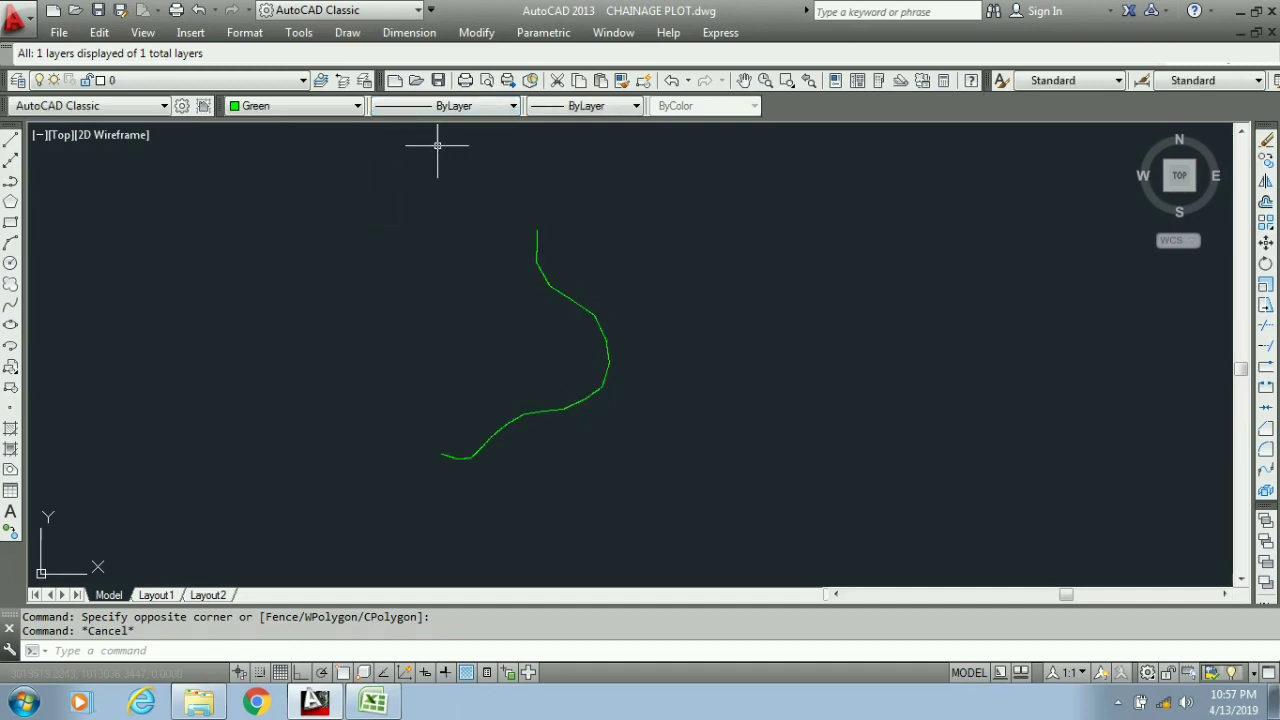
Set the centerline polyline's color to ByLayer
scroll(543, 220, "up", 2)
left_click(569, 297)
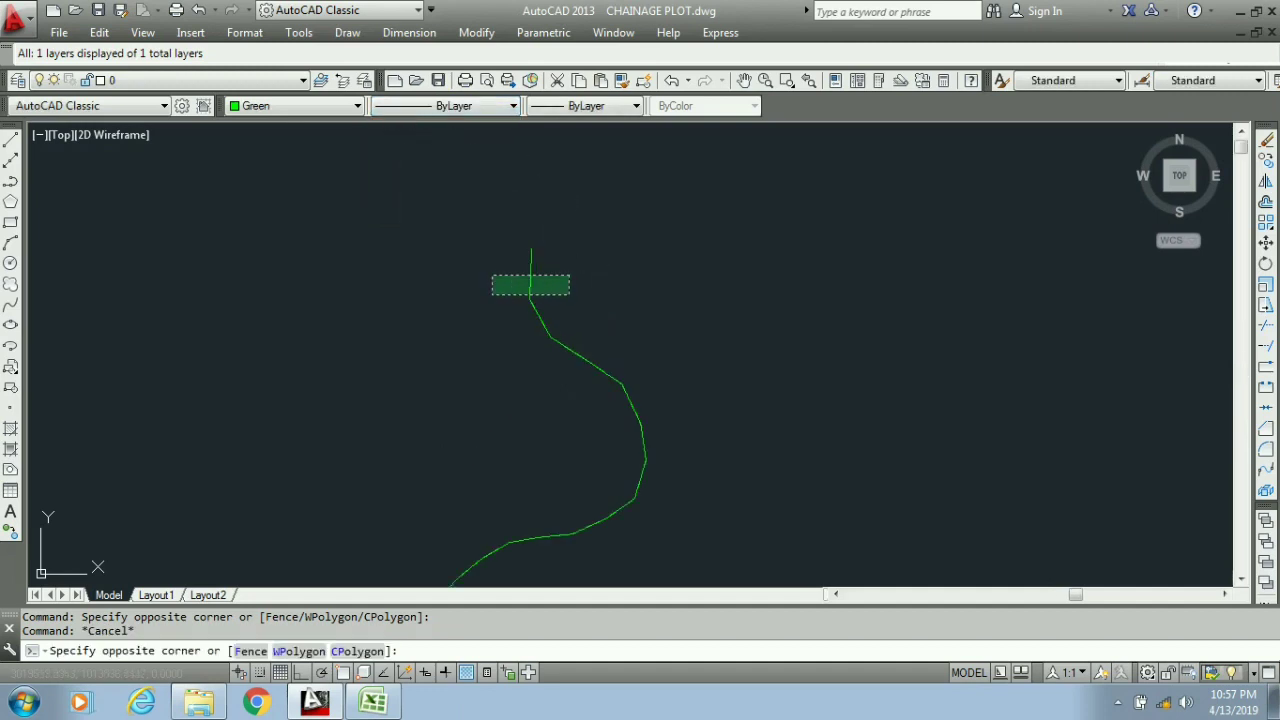
left_click(396, 274)
left_click(312, 110)
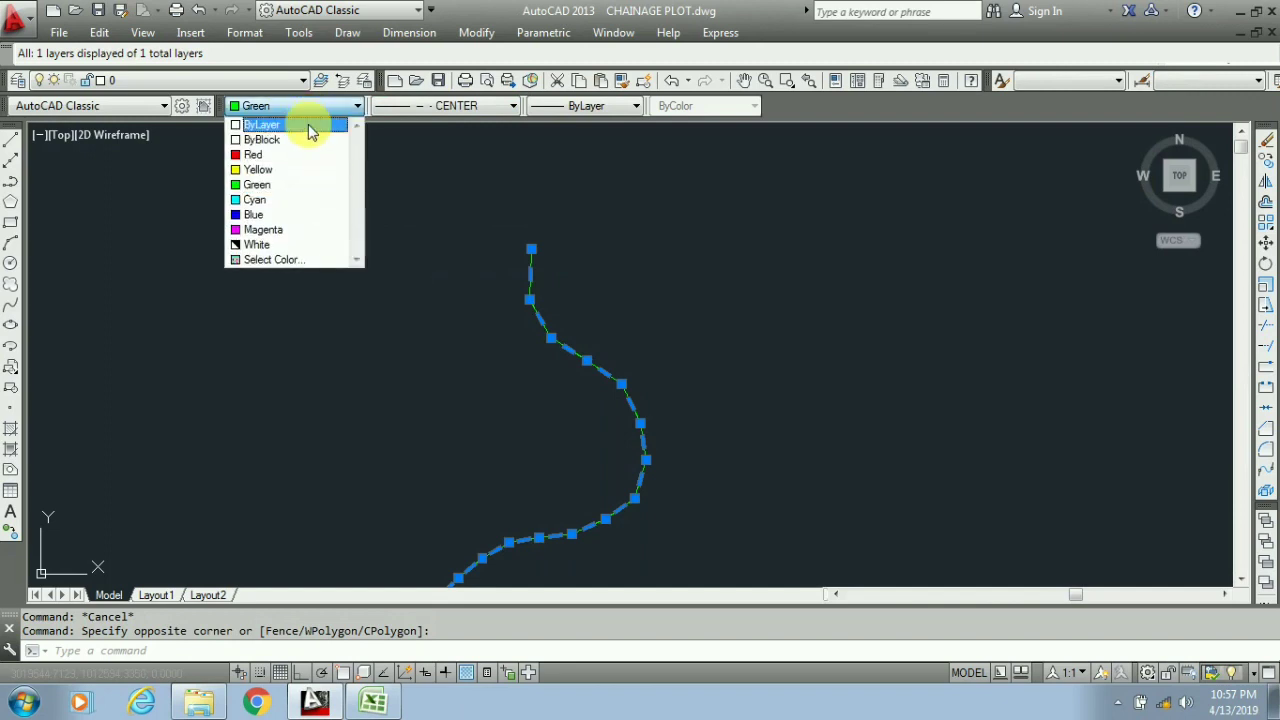
left_click(306, 124)
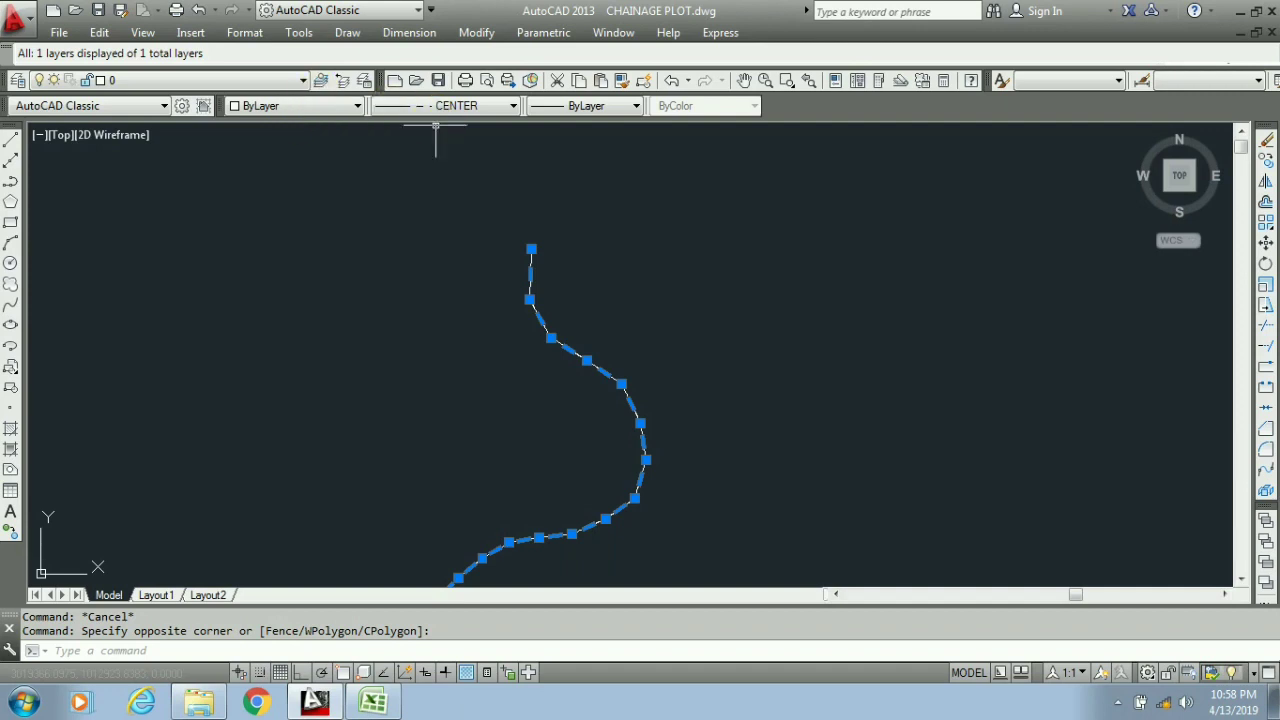
key("Escape")
Offset the centerline polyline by 7 units to both sides to form the road edges
scroll(616, 344, "up", 5)
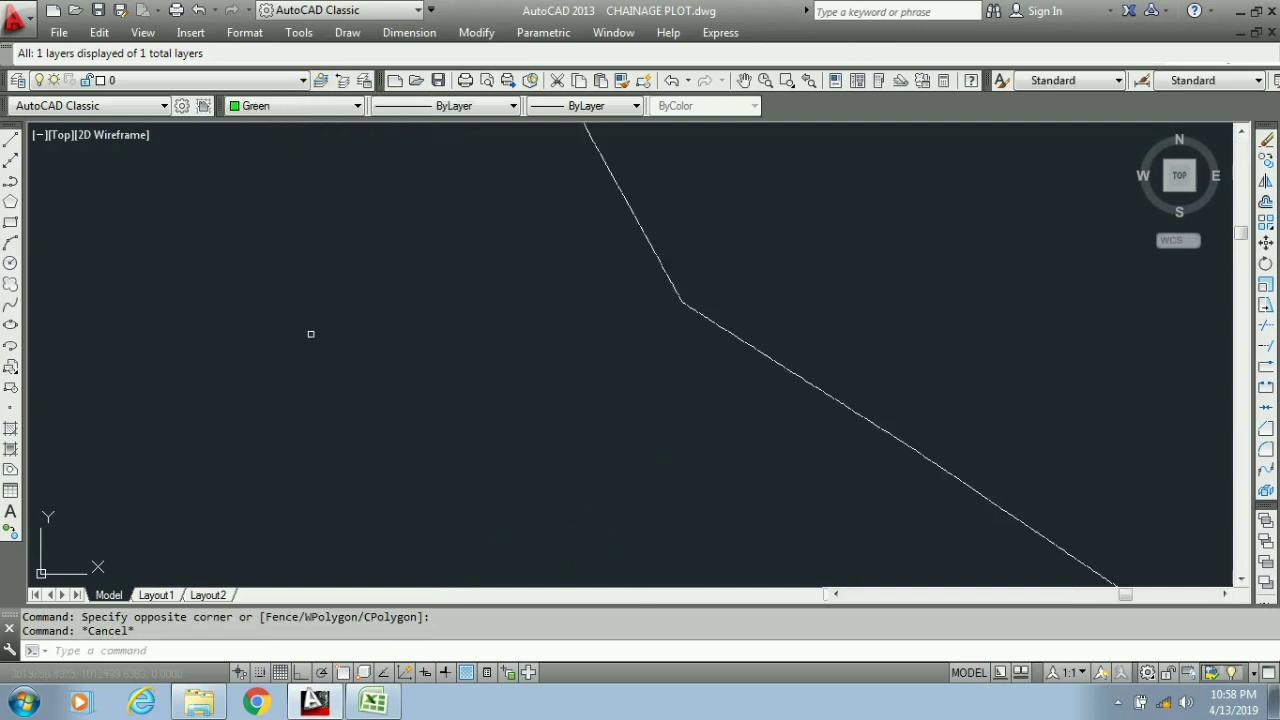
scroll(632, 200, "up", 5)
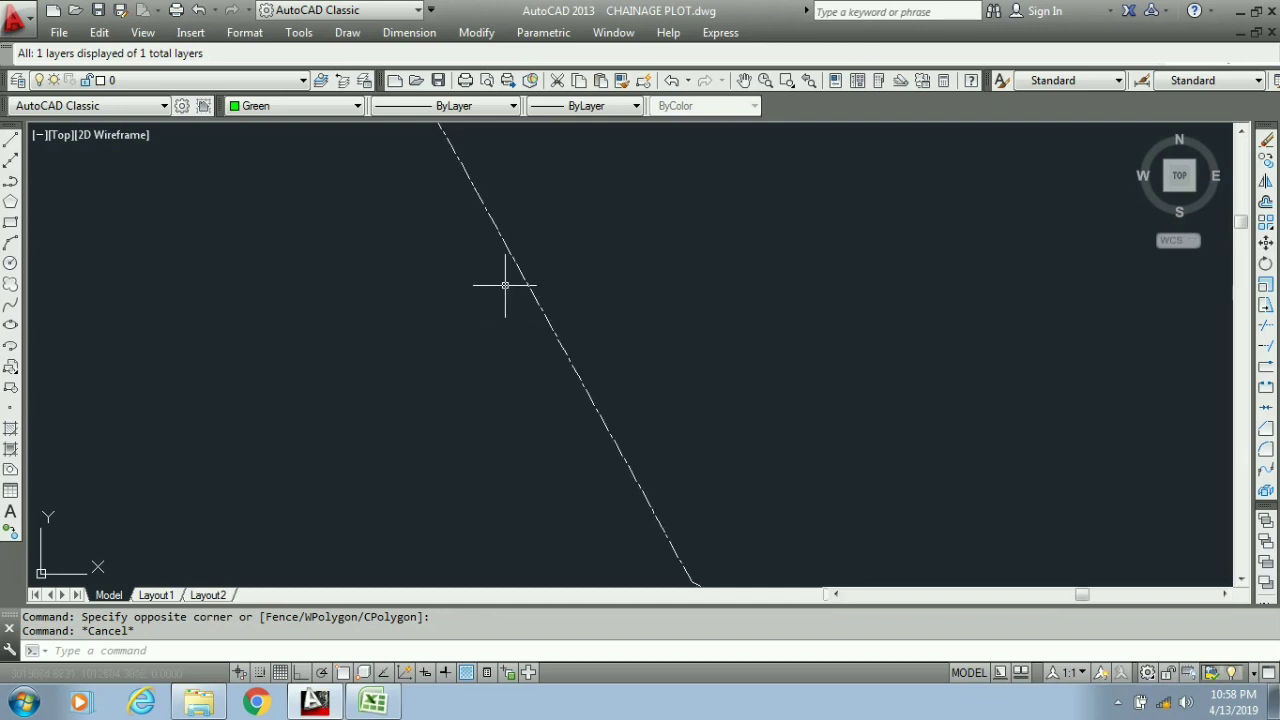
scroll(475, 266, "up", 2)
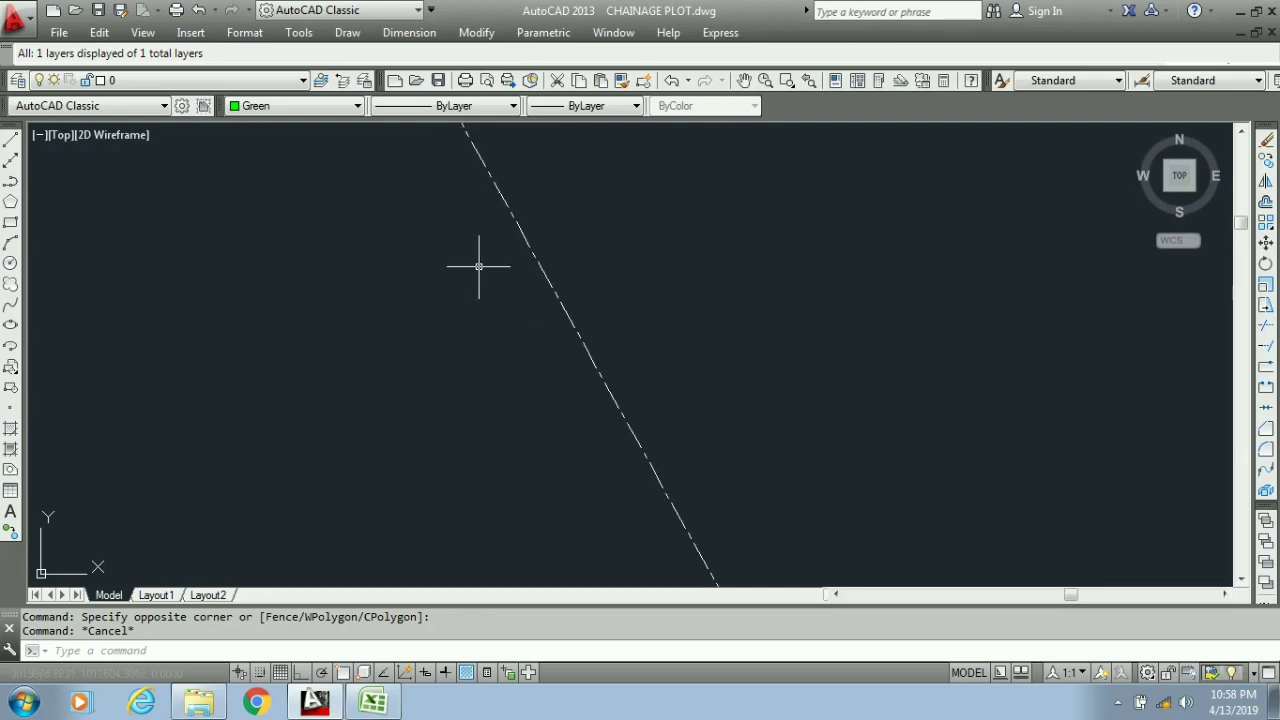
type("o")
key("Return")
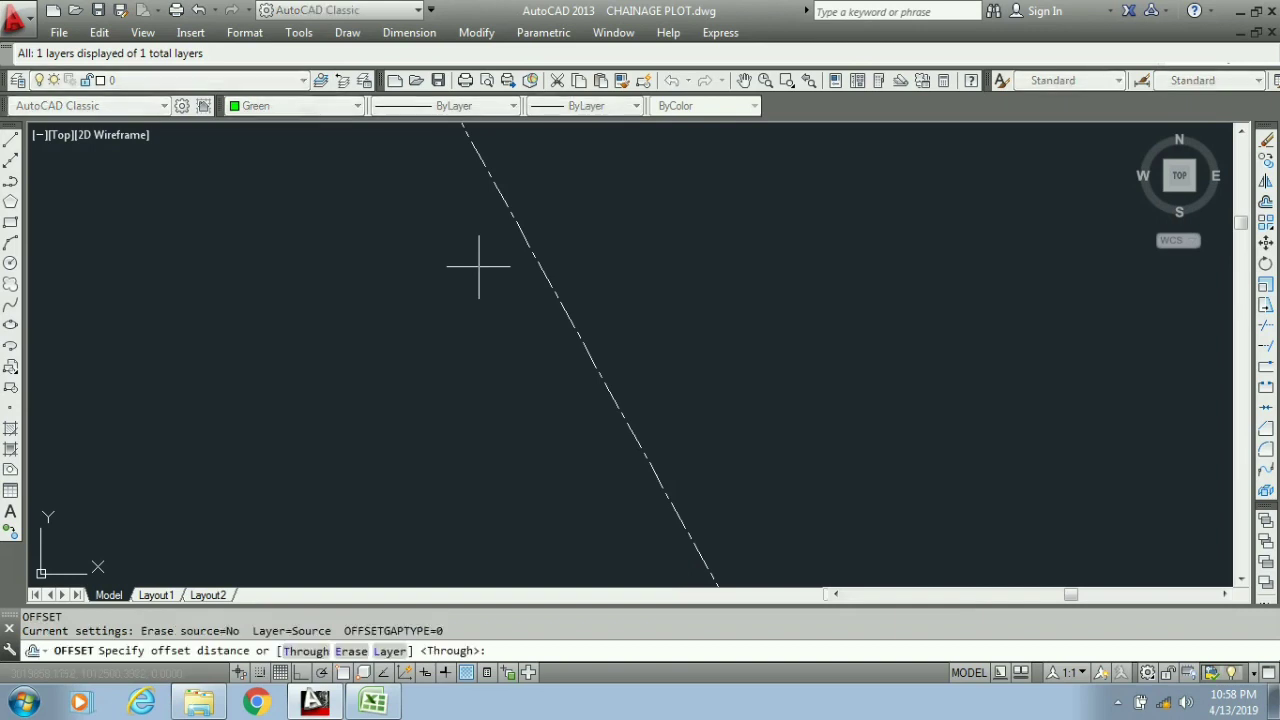
key("Return")
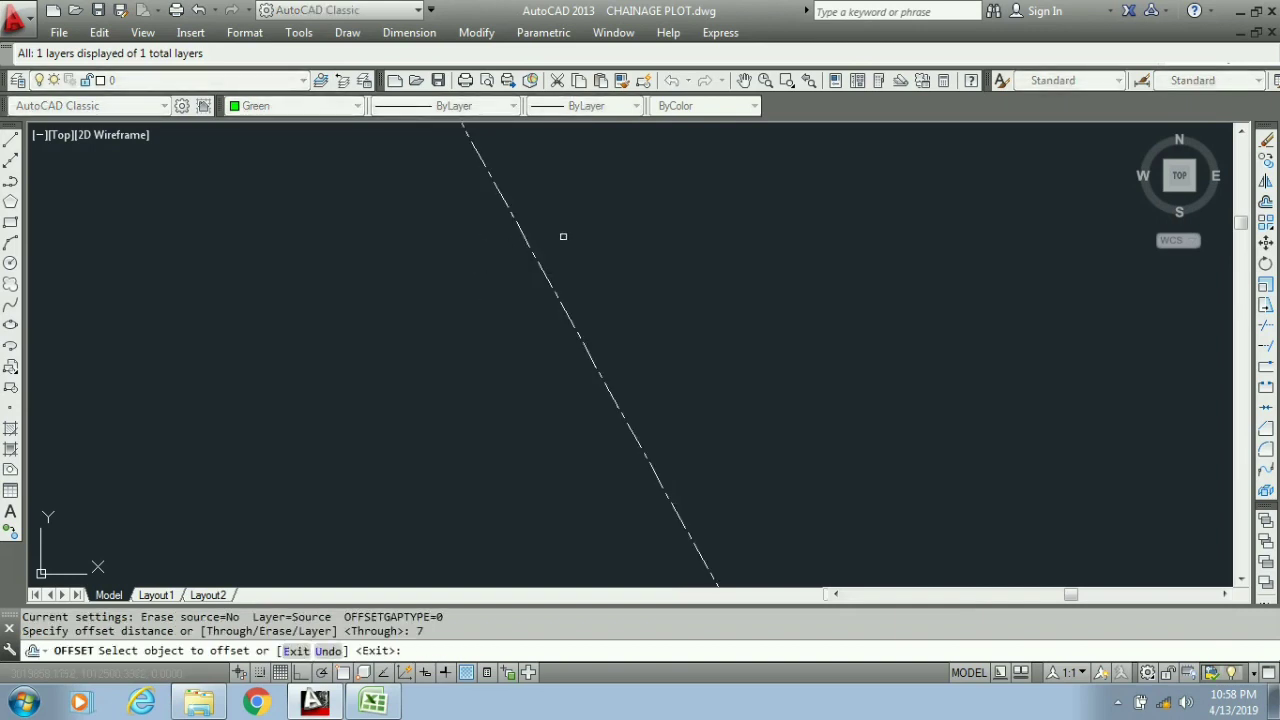
left_click(519, 236)
left_click(519, 236)
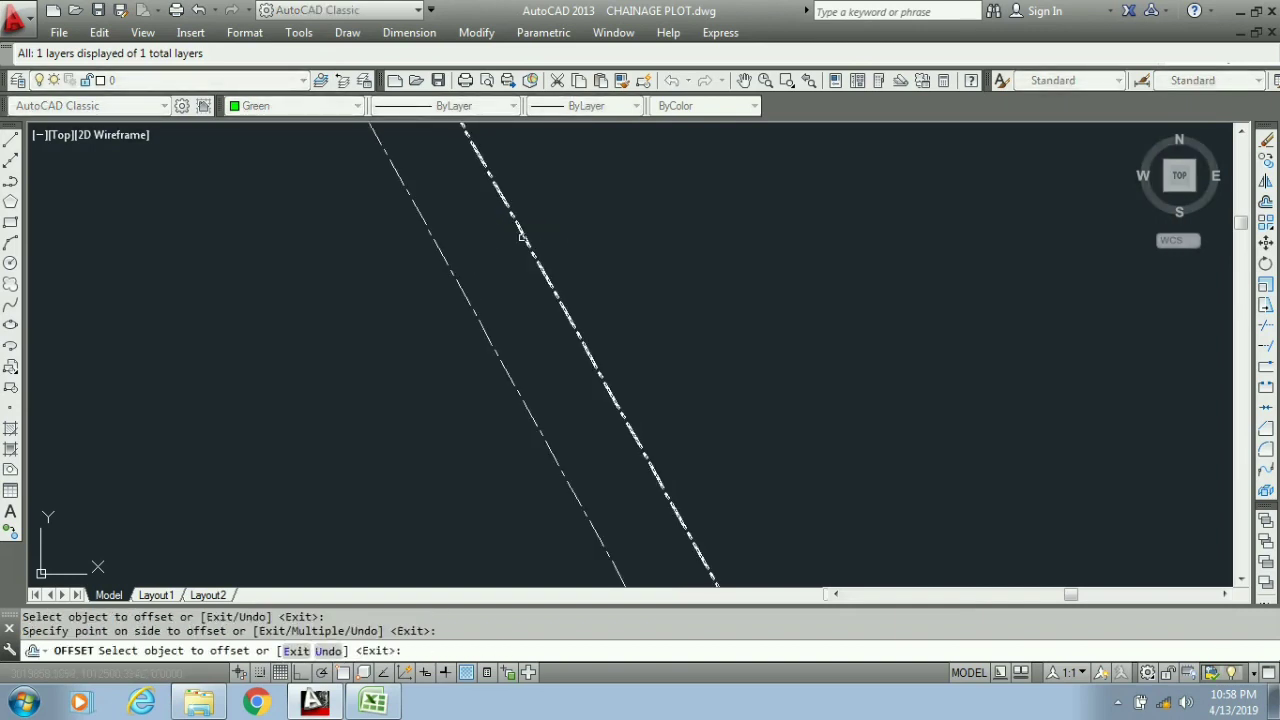
left_click(540, 265)
left_click(571, 209)
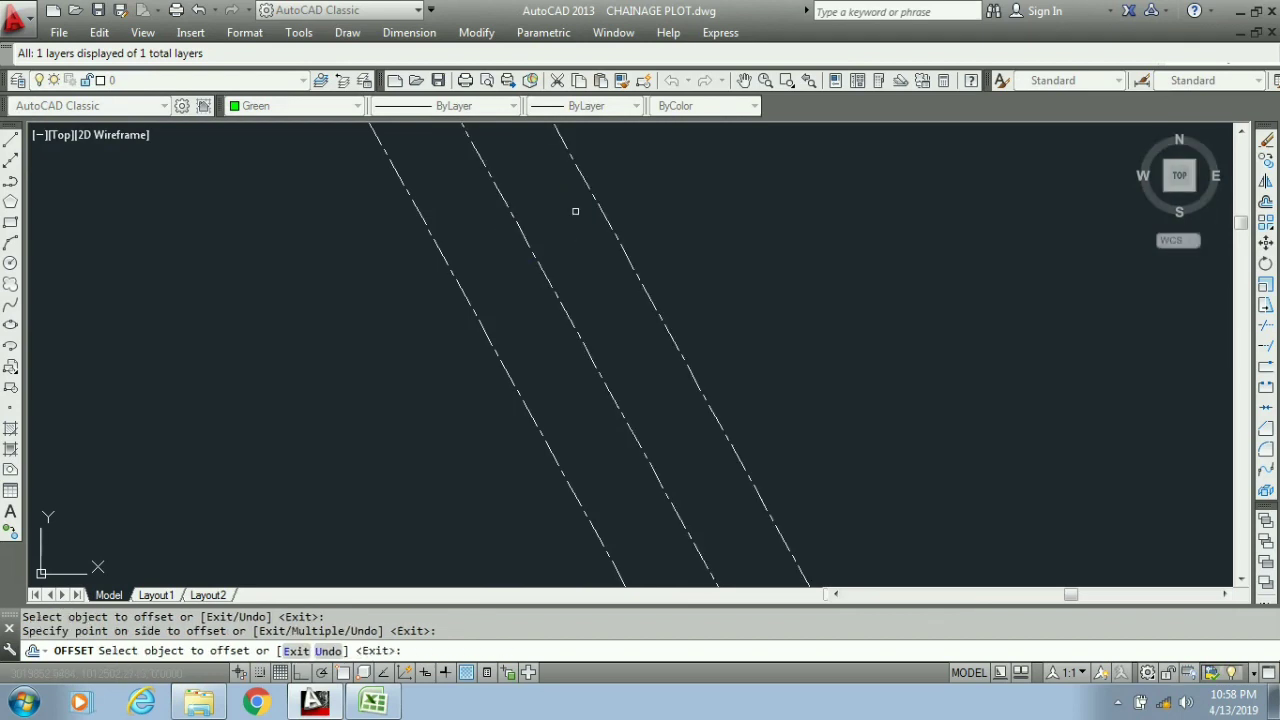
key("Escape")
Set both road edge offset lines to yellow color and ByLayer linetype
left_click(491, 286)
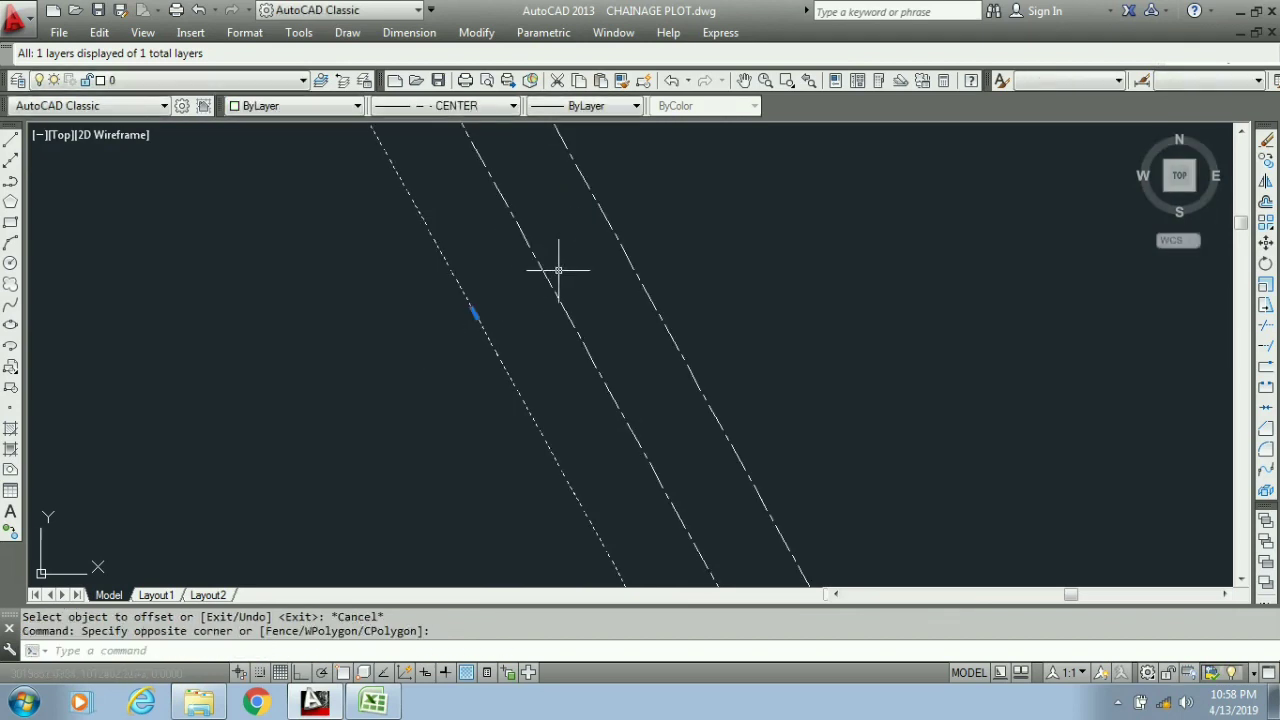
left_click(606, 249)
left_click(356, 106)
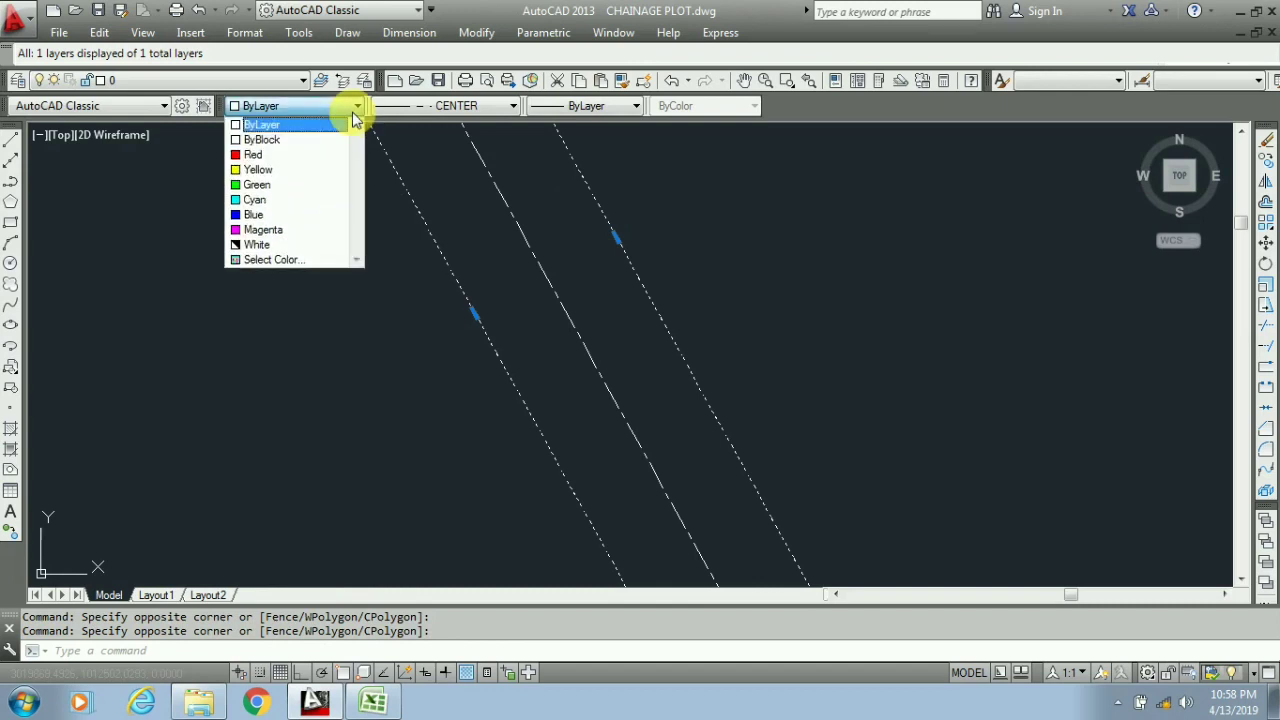
left_click(290, 169)
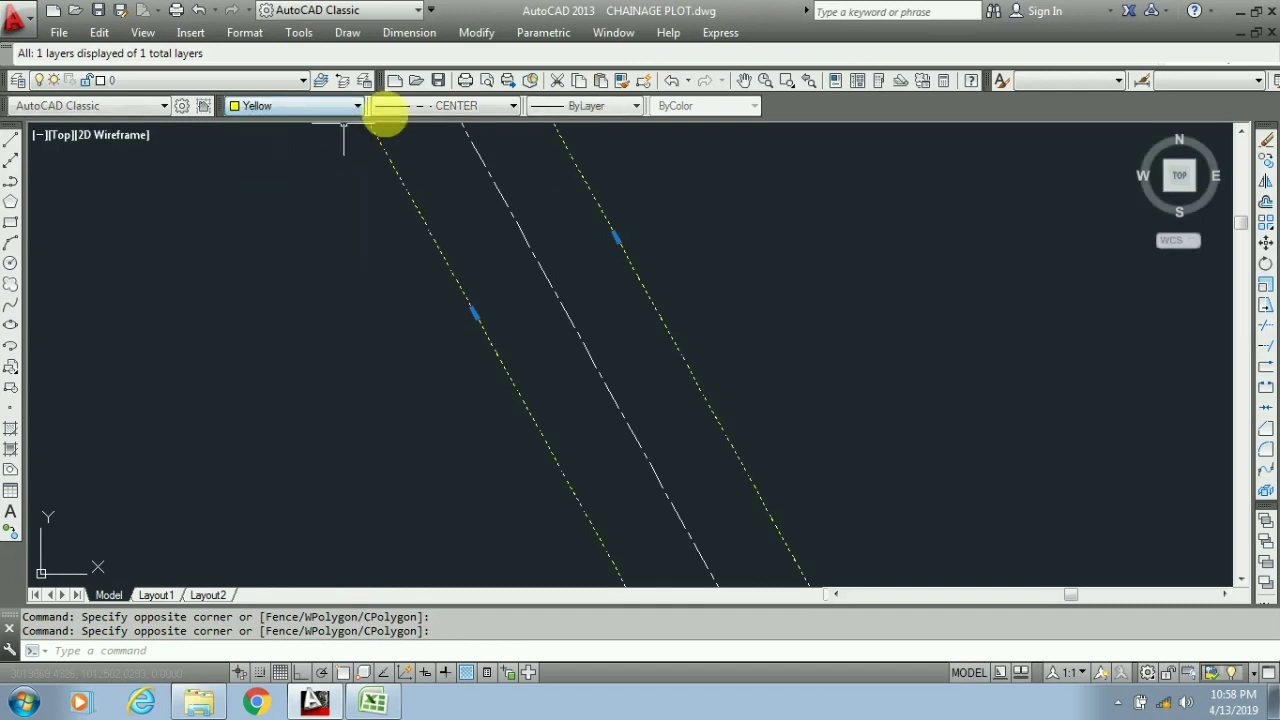
left_click(388, 106)
left_click(400, 124)
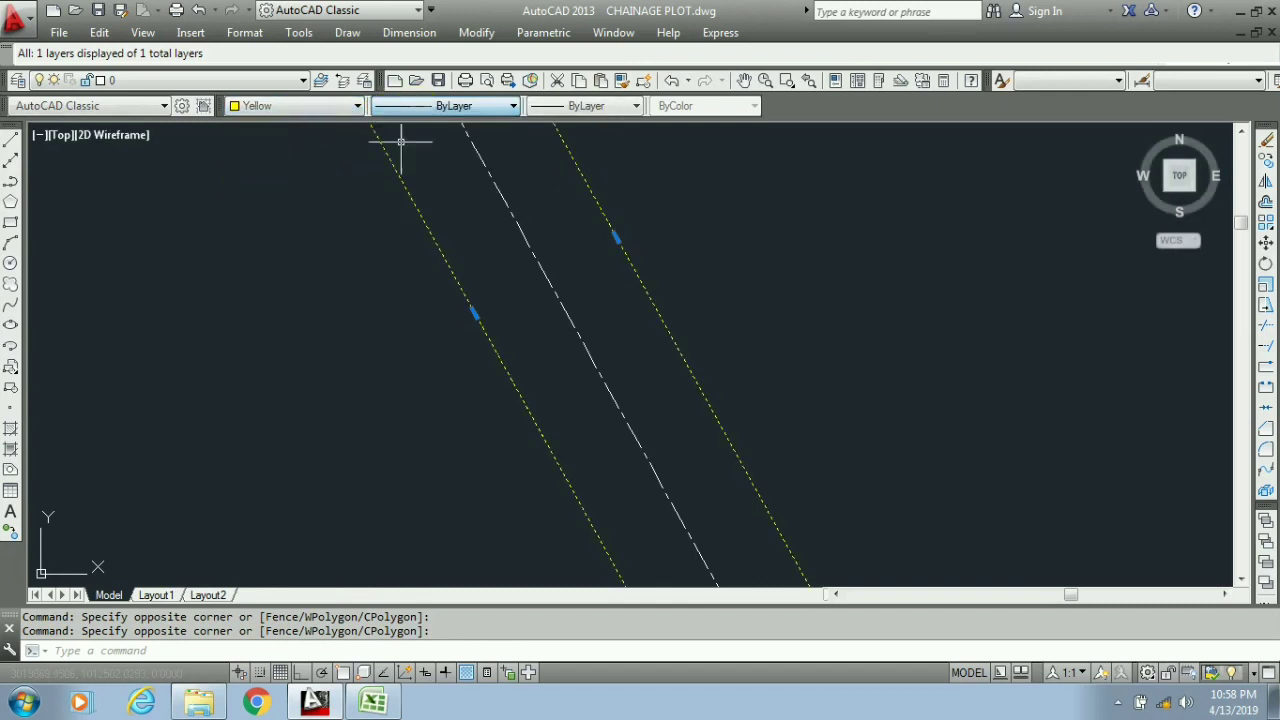
key("Escape")
Examine the centerline and its two offset edge lines along the whole road alignment
scroll(531, 323, "down", 5)
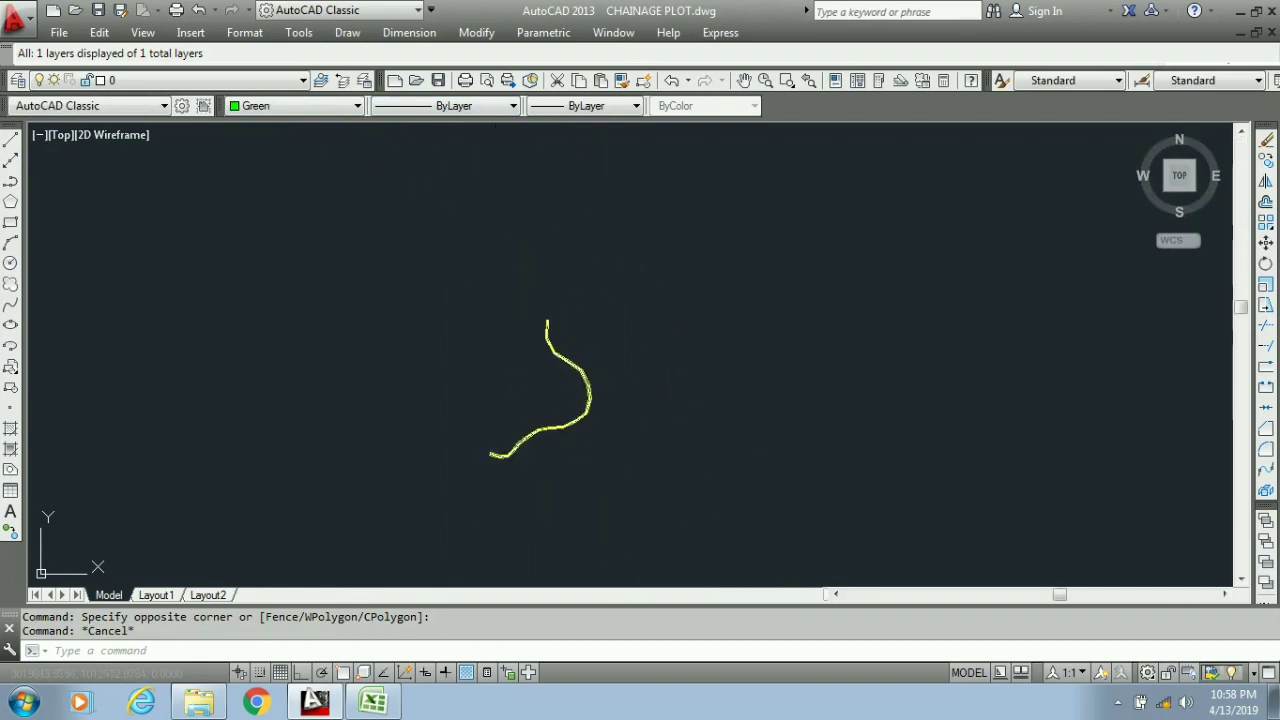
scroll(534, 466, "up", 4)
scroll(430, 440, "up", 2)
scroll(400, 486, "up", 3)
scroll(394, 476, "down", 2)
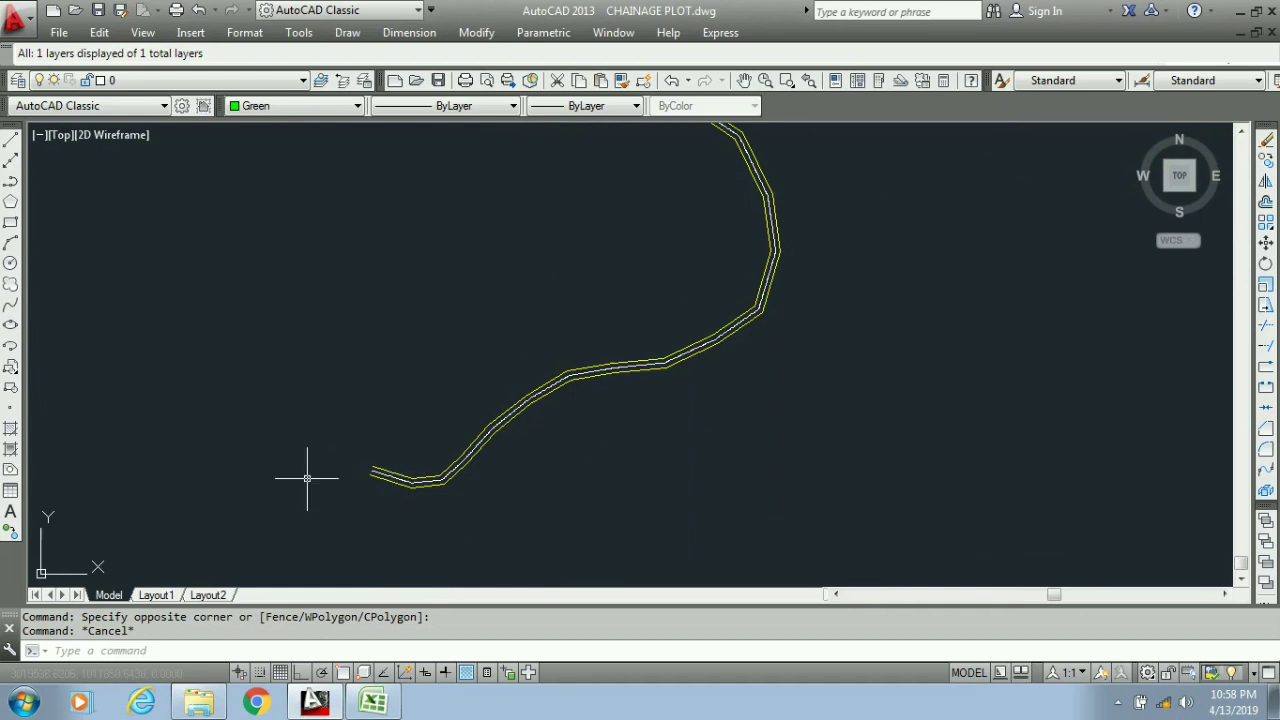
scroll(307, 478, "down", 4)
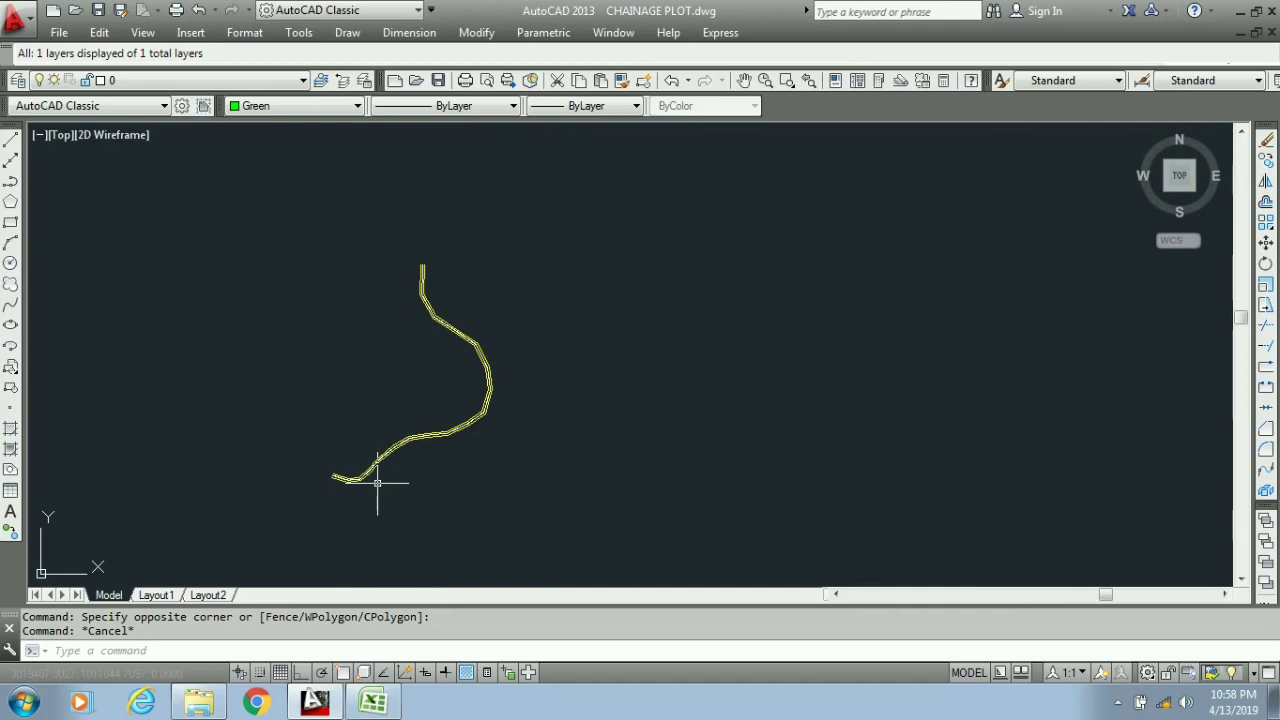
left_click(349, 480)
scroll(351, 481, "up", 2)
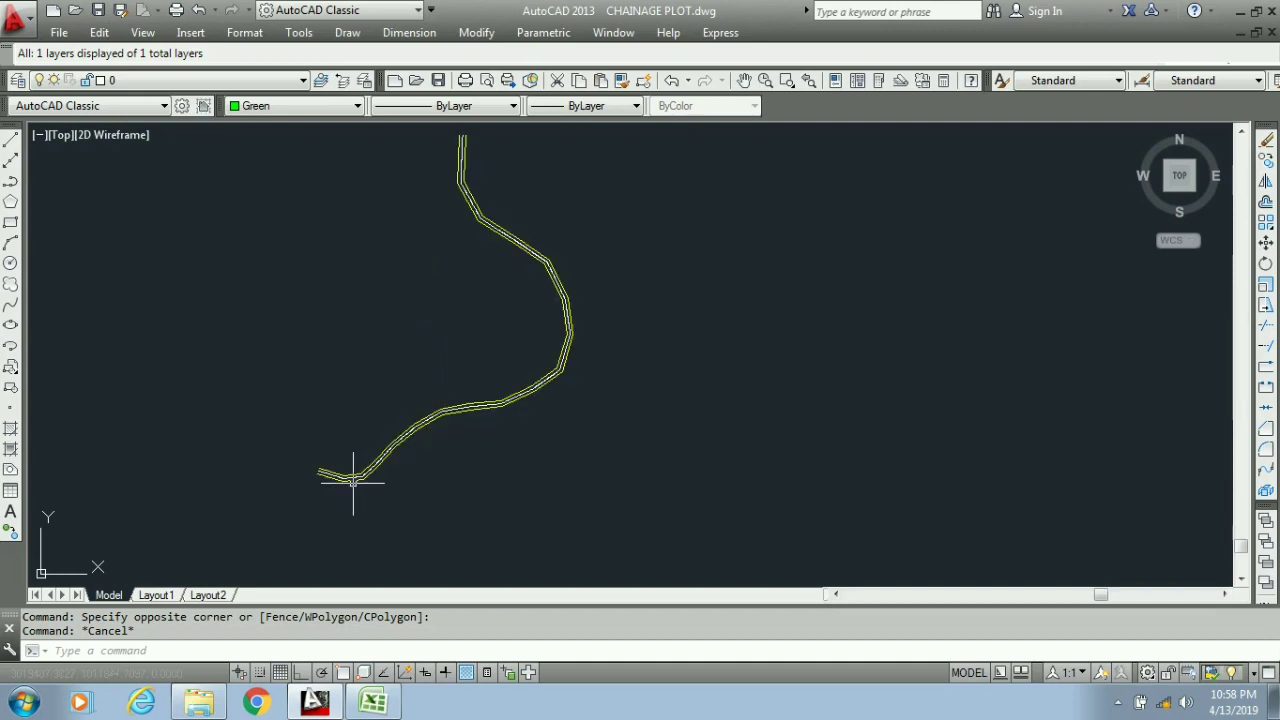
scroll(352, 482, "up", 4)
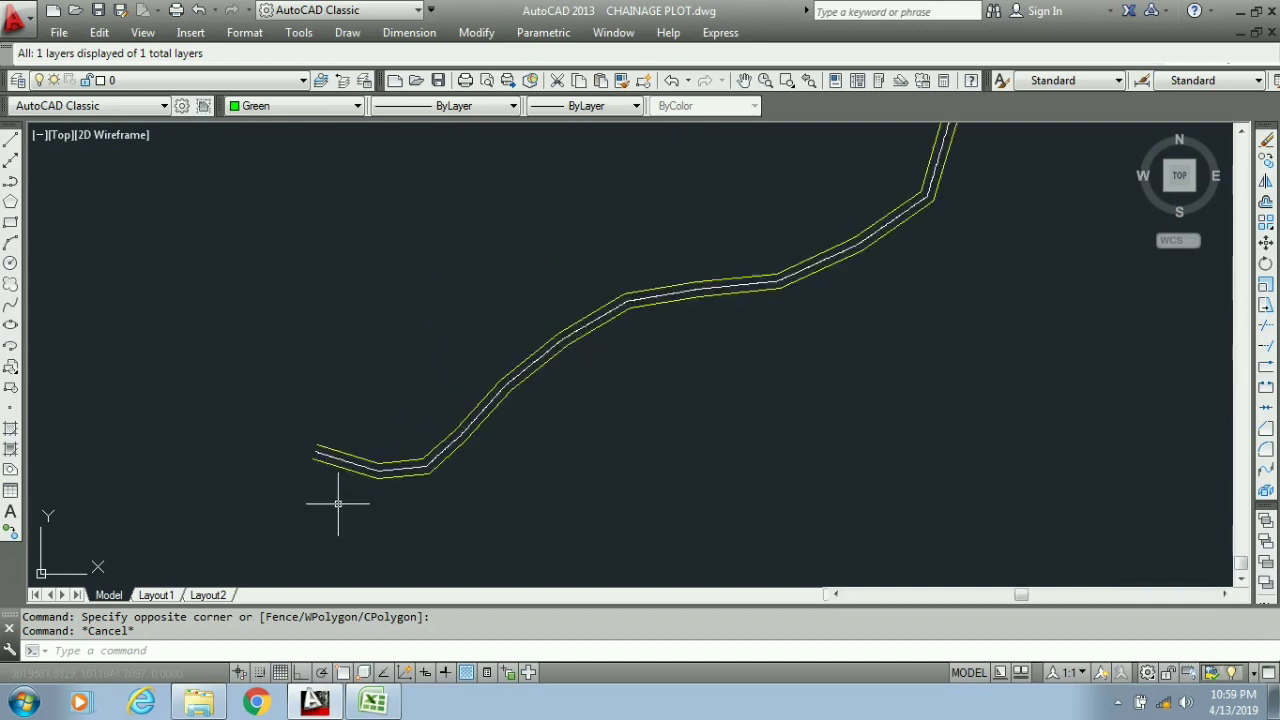
scroll(306, 352, "up", 3)
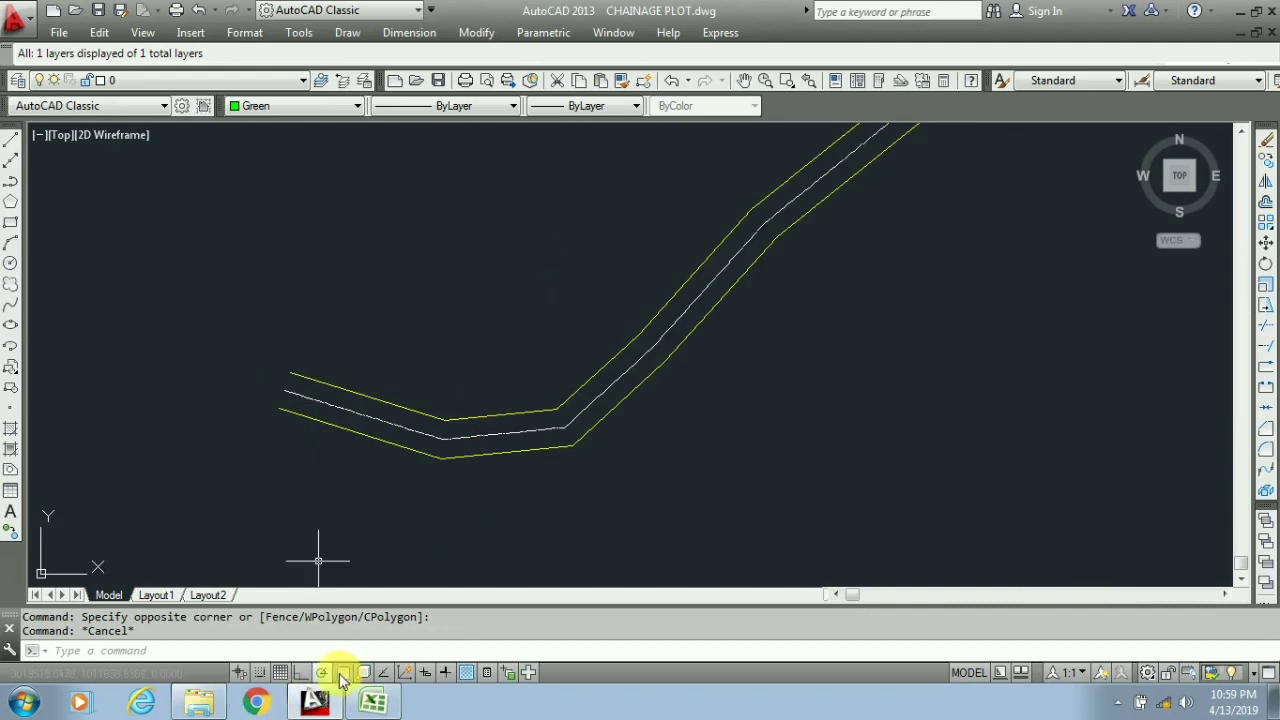
scroll(340, 493, "down", 3)
scroll(274, 506, "down", 2)
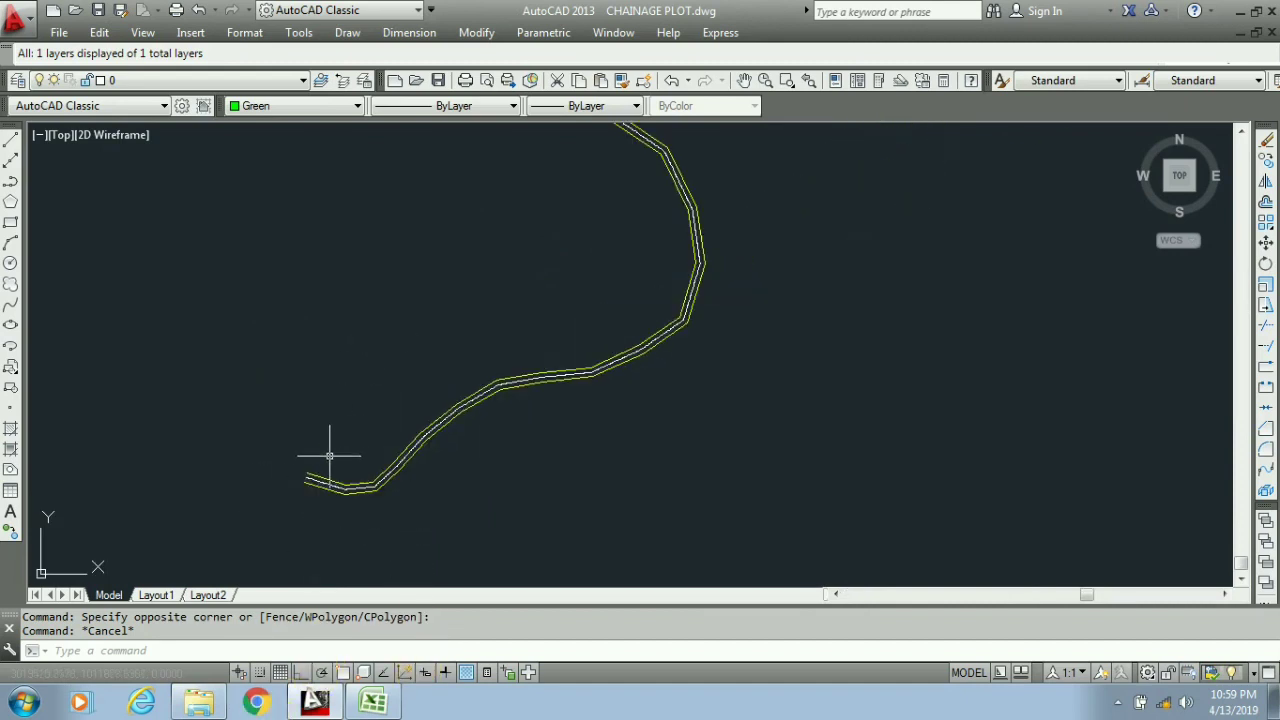
scroll(331, 449, "down", 2)
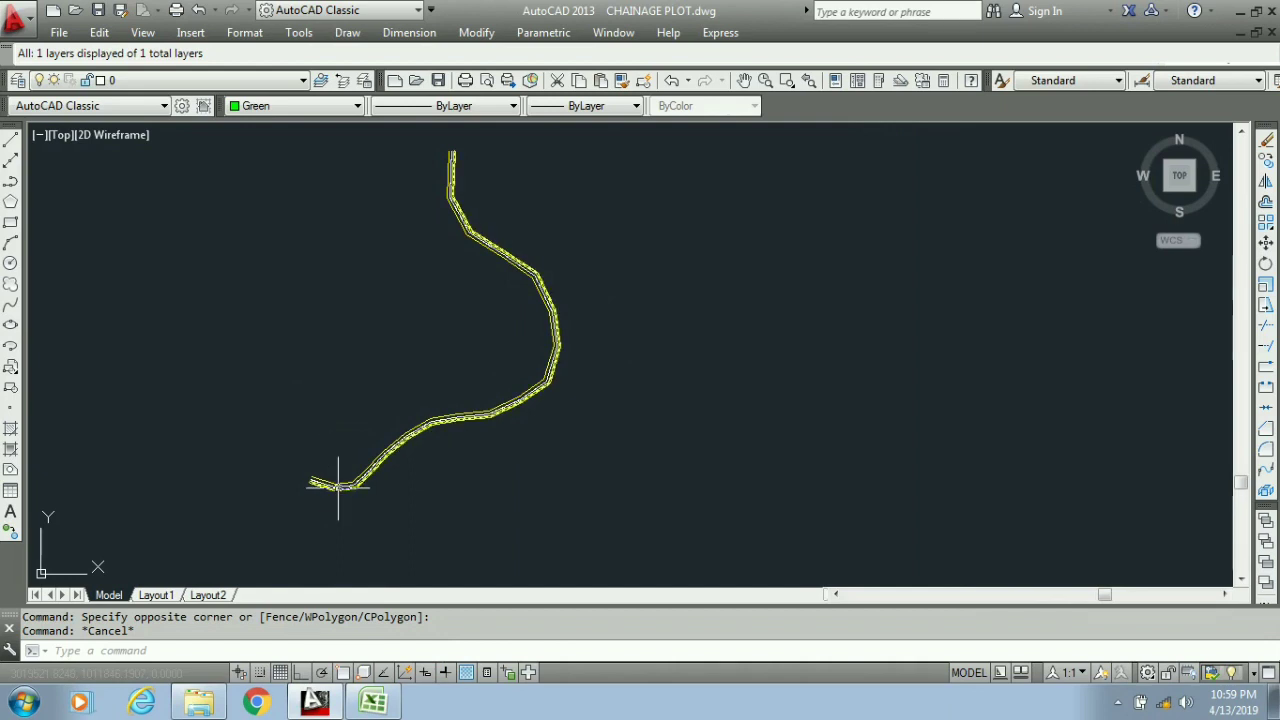
scroll(366, 394, "up", 2)
scroll(505, 421, "down", 2)
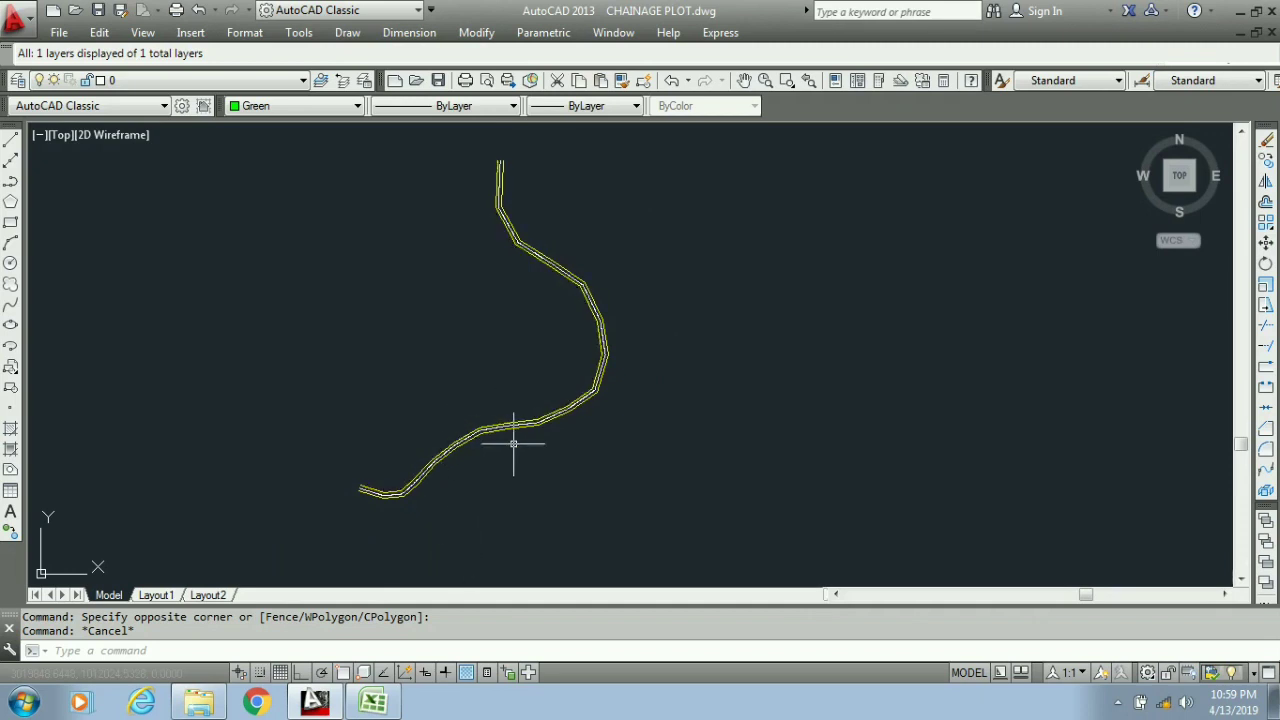
scroll(537, 309, "up", 2)
scroll(537, 309, "down", 4)
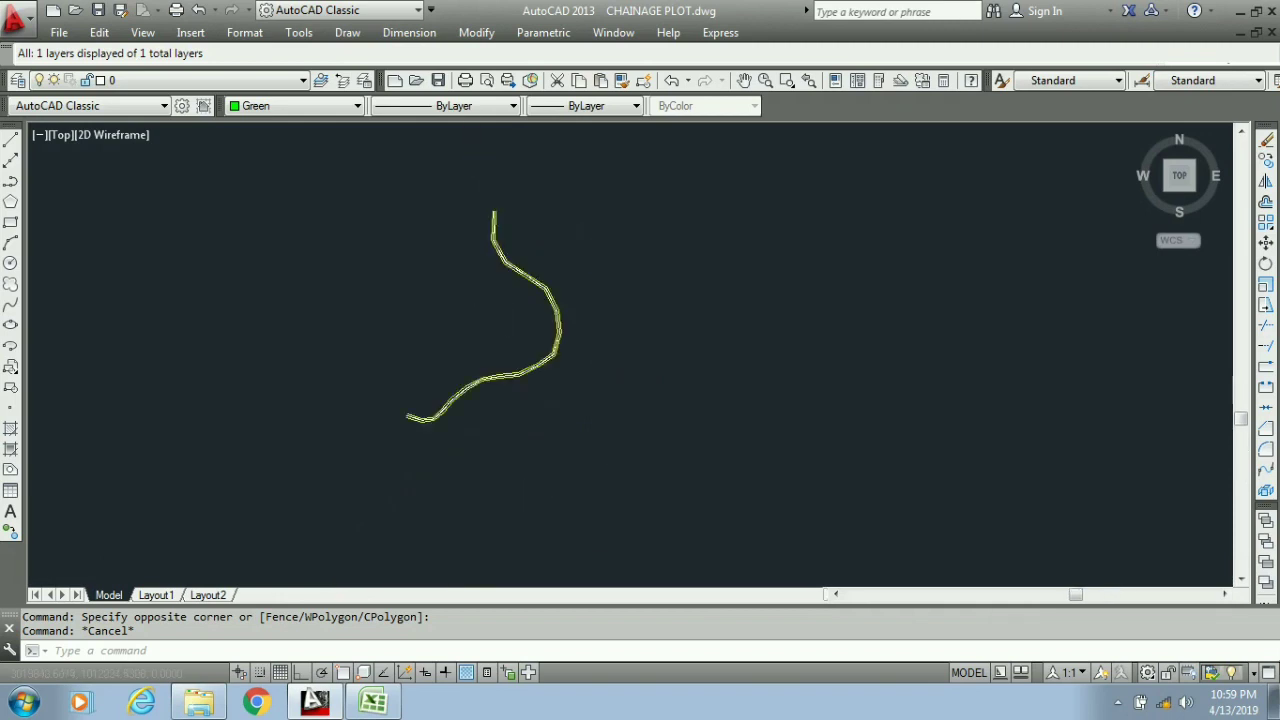
scroll(468, 378, "up", 2)
scroll(423, 357, "up", 2)
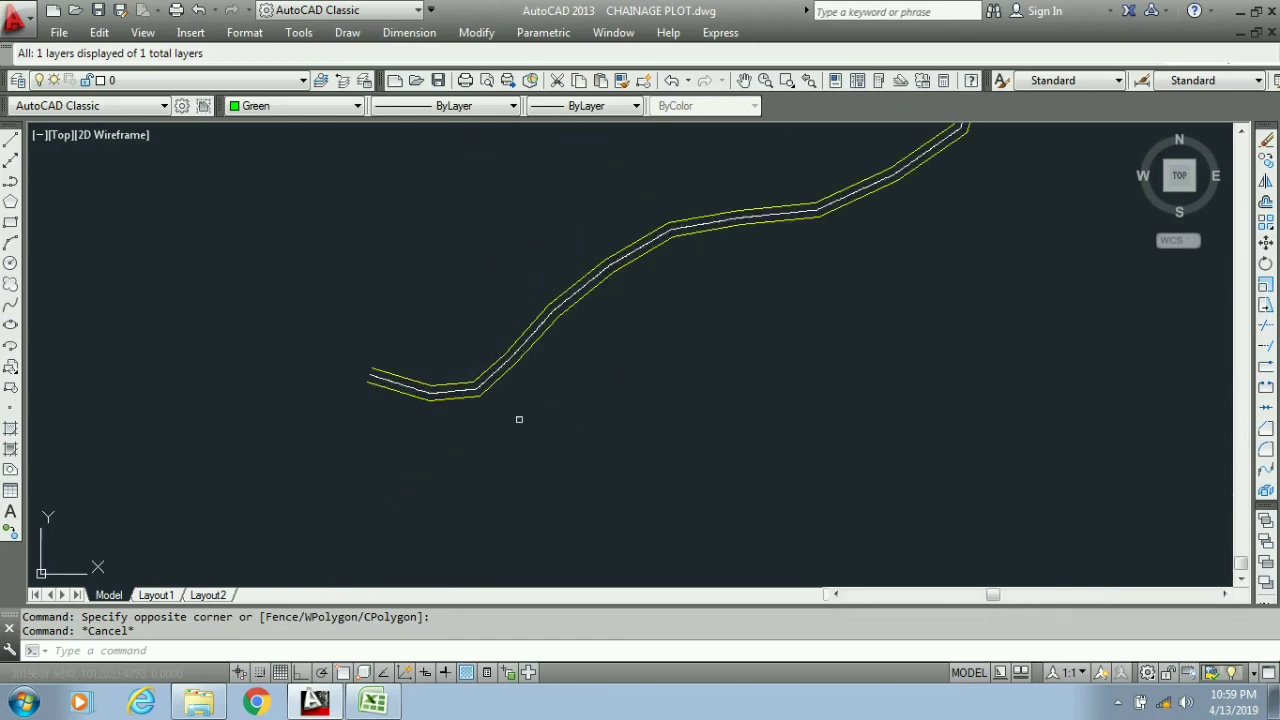
scroll(520, 418, "down", 3)
scroll(586, 200, "up", 2)
scroll(540, 320, "down", 2)
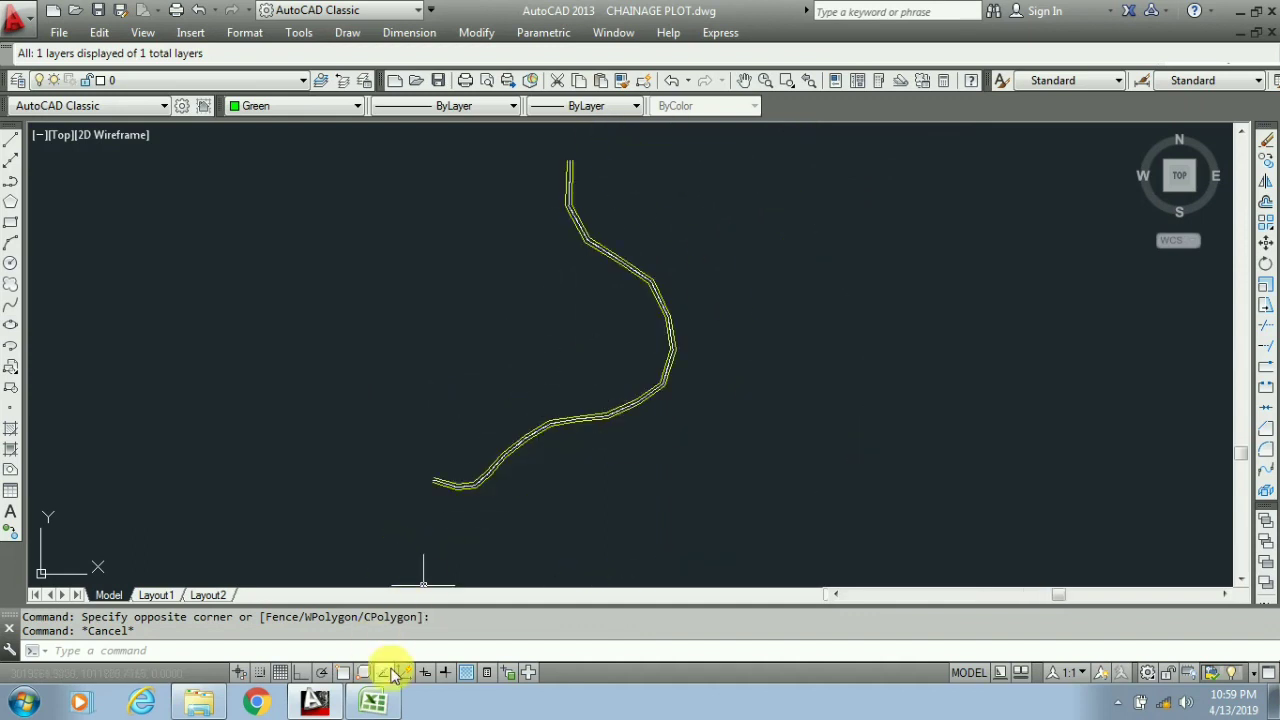
Switch to the Chainage Plotting workbook in Excel and copy the four CHAINAGE PLOT columns from row 5 to row 22
left_click(368, 704)
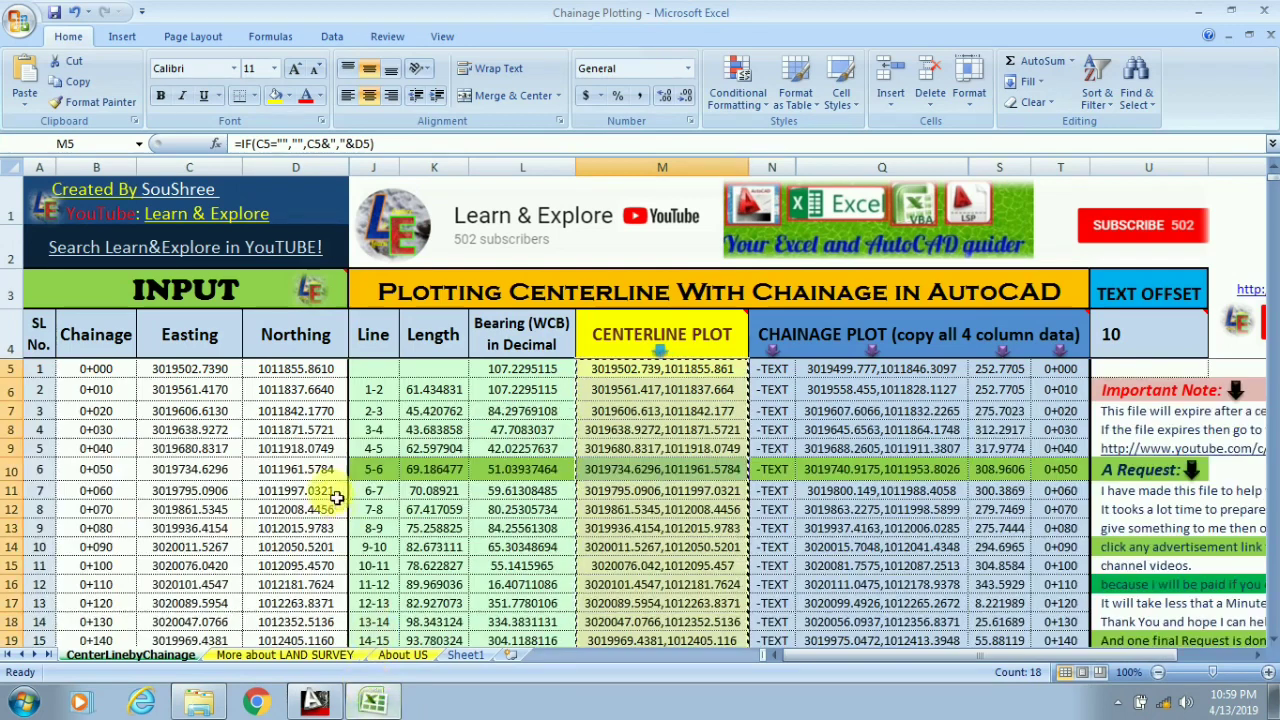
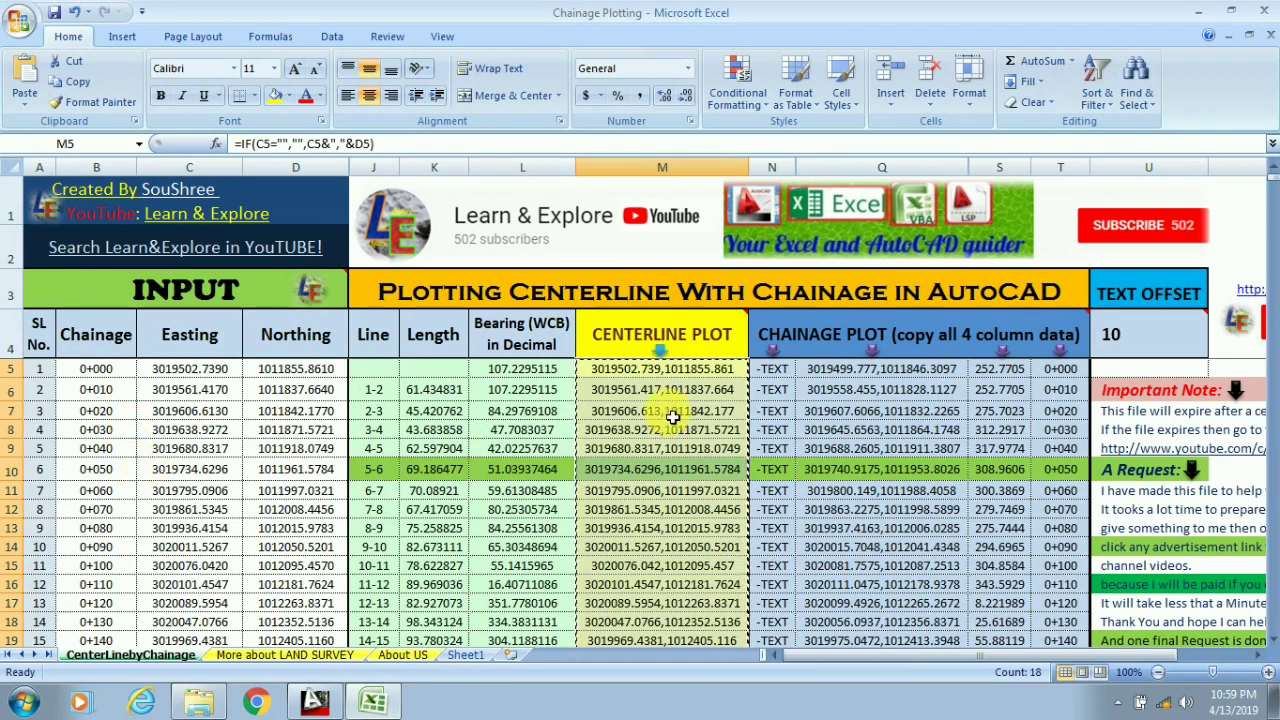
mouse_move(853, 337)
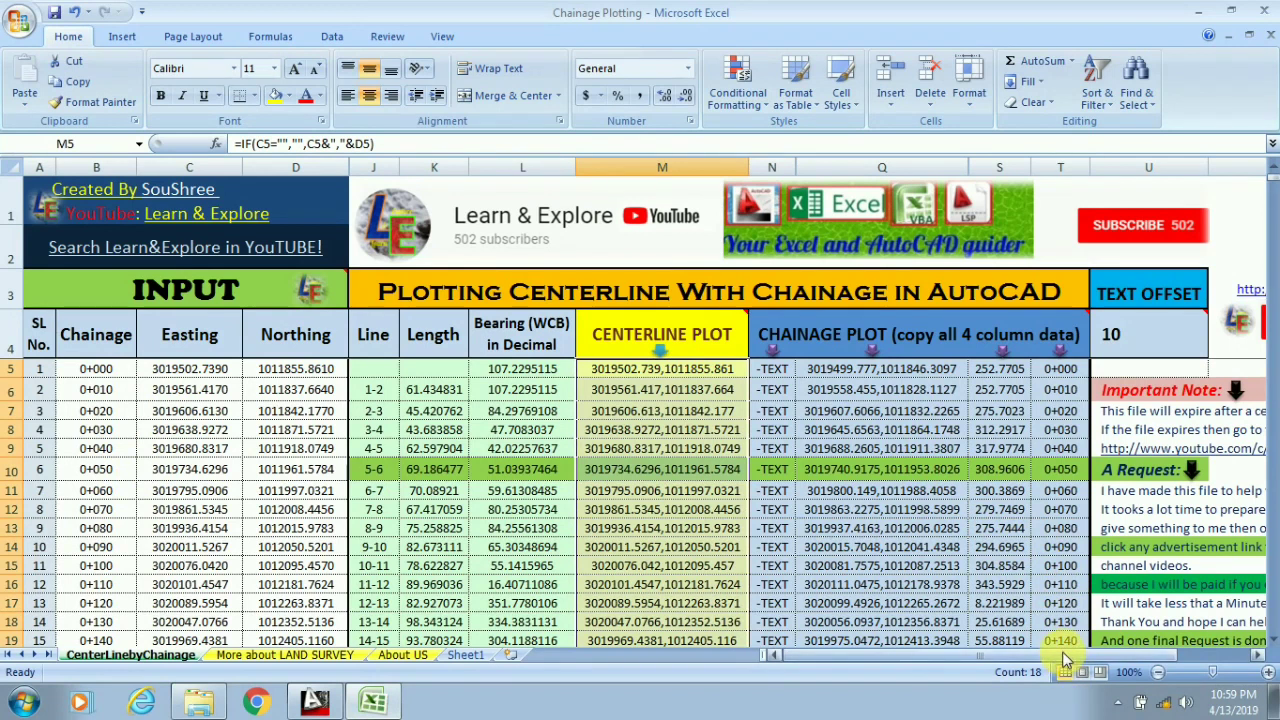
left_click_drag(1062, 656, 1120, 655)
mouse_move(700, 342)
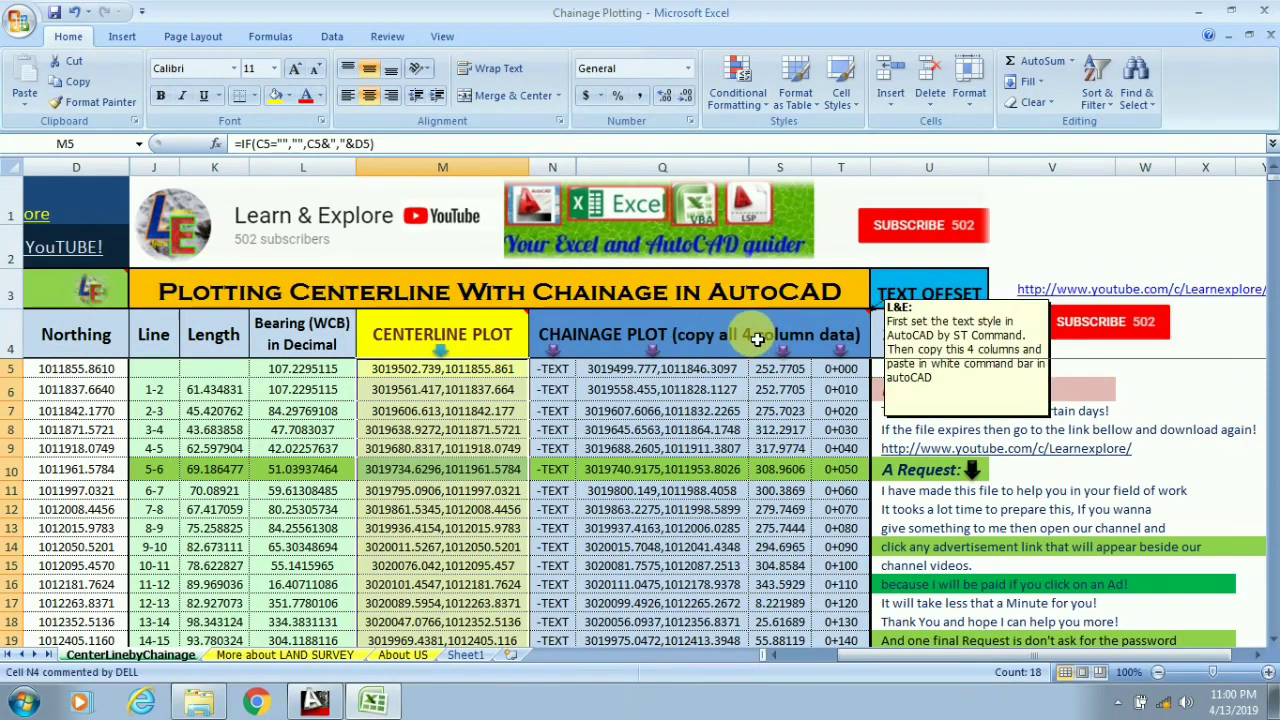
left_click(568, 370)
left_click_drag(579, 373, 826, 523)
left_click(609, 390)
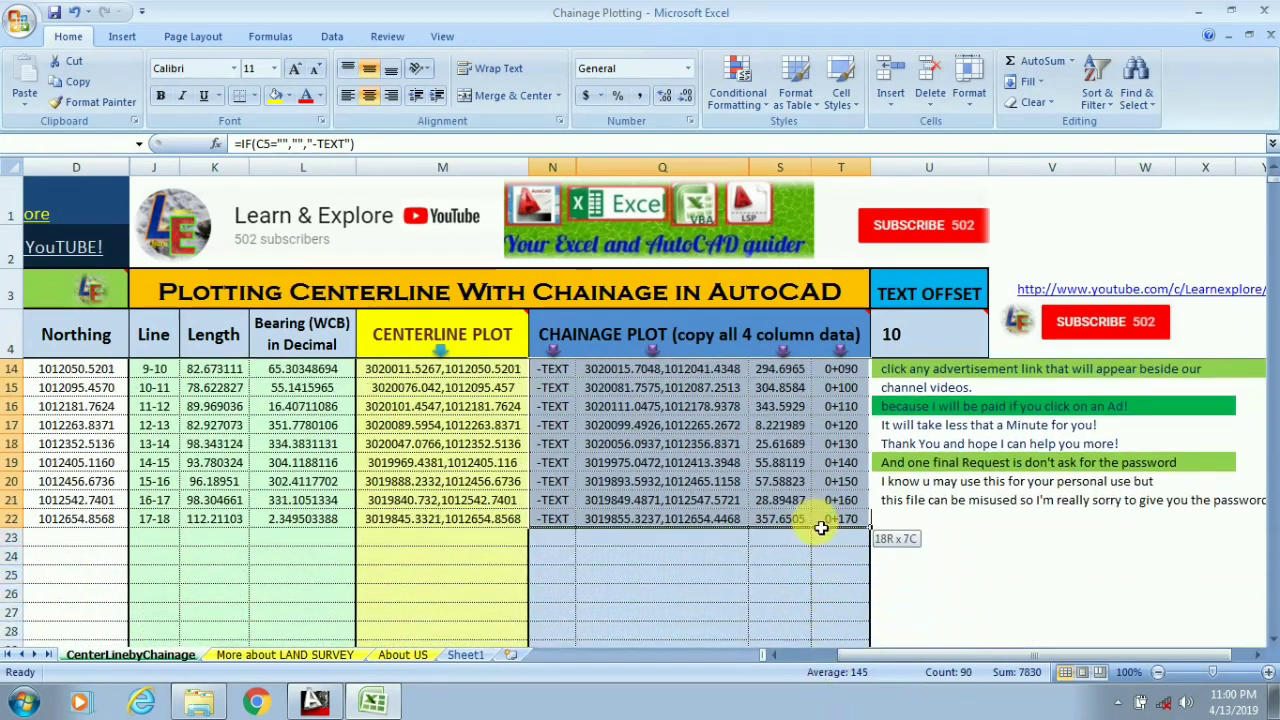
right_click(819, 465)
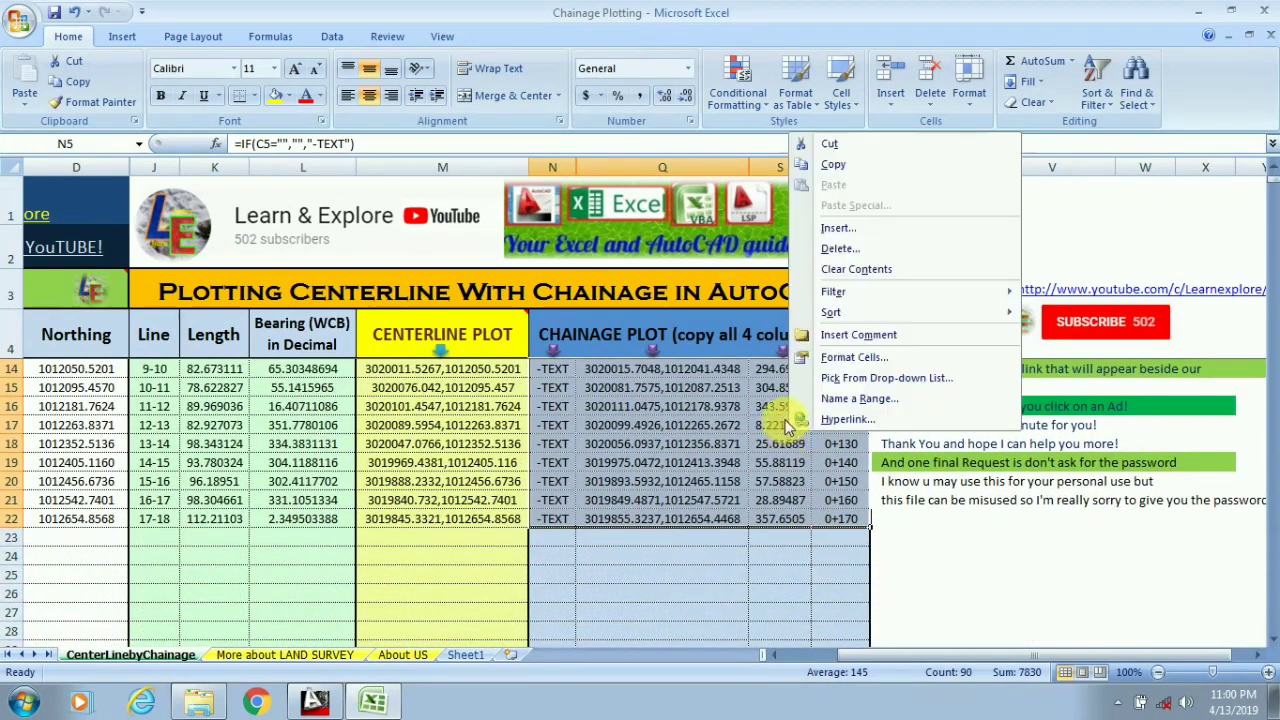
left_click(879, 167)
scroll(769, 510, "up", 3)
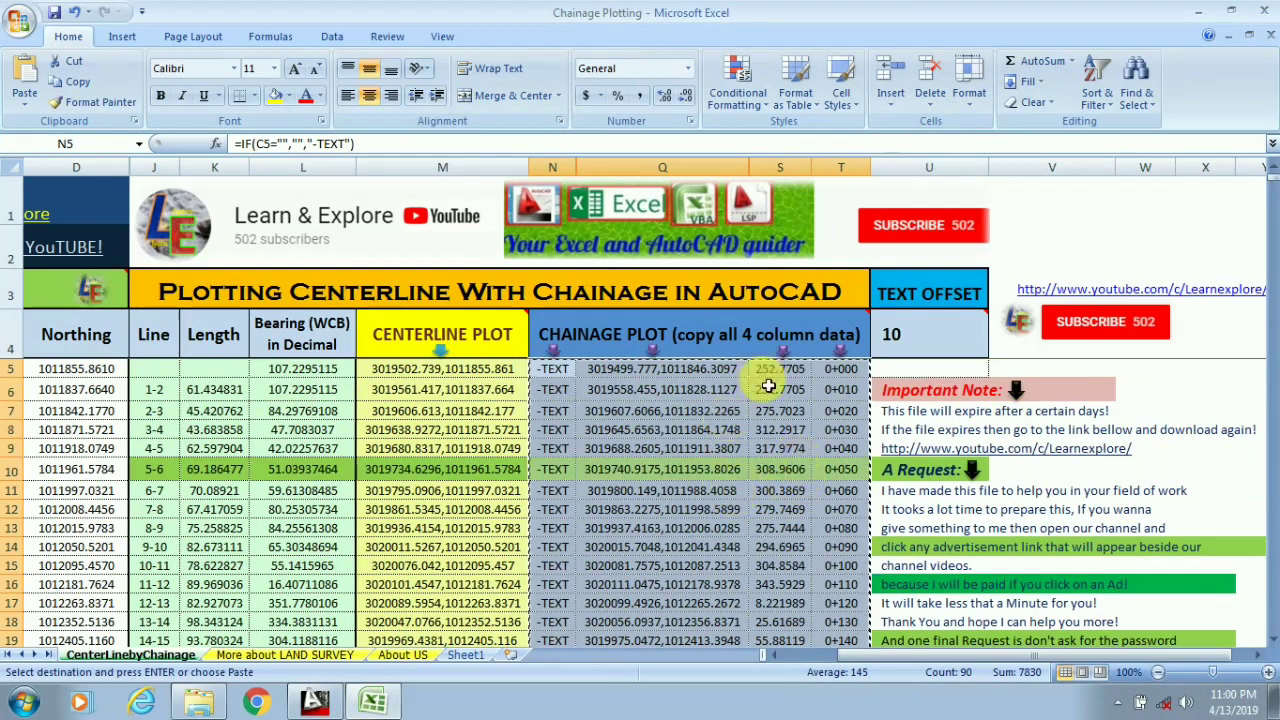
mouse_move(842, 345)
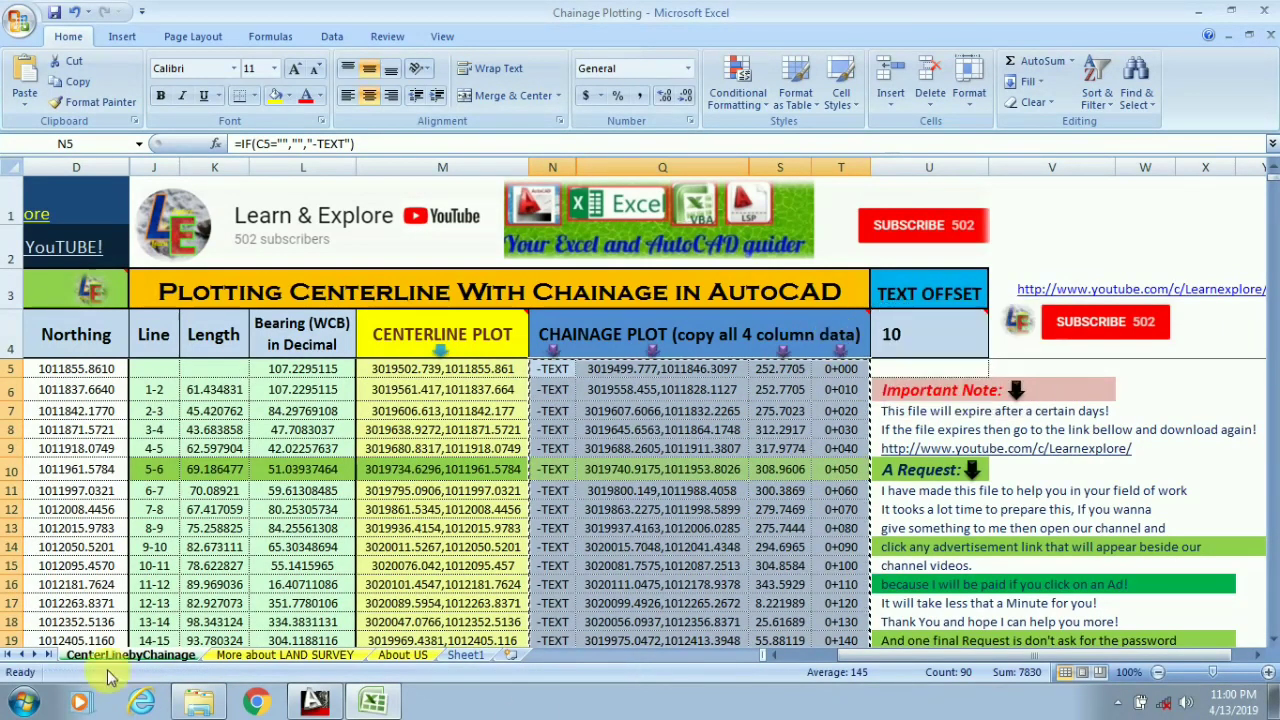
Switch to AutoCAD and check the font and height settings of the Standard text style
left_click(314, 701)
left_click(252, 652)
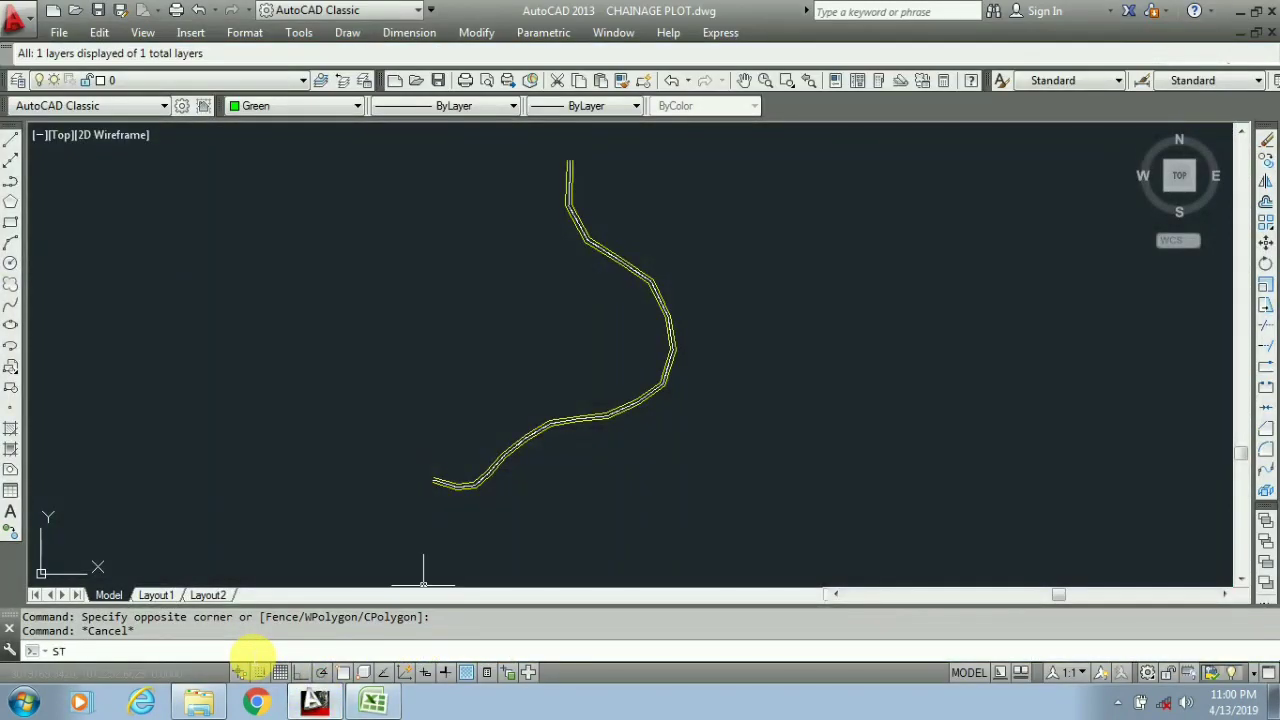
type("ST")
key("Return")
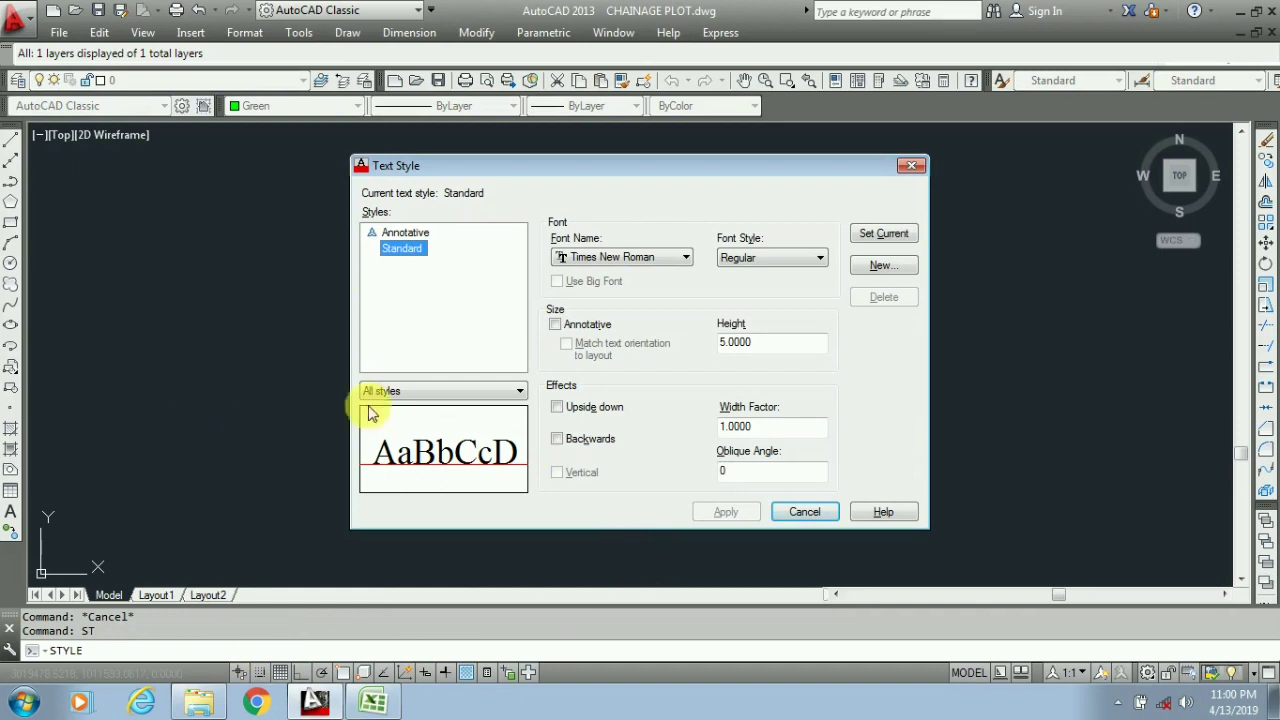
left_click(815, 512)
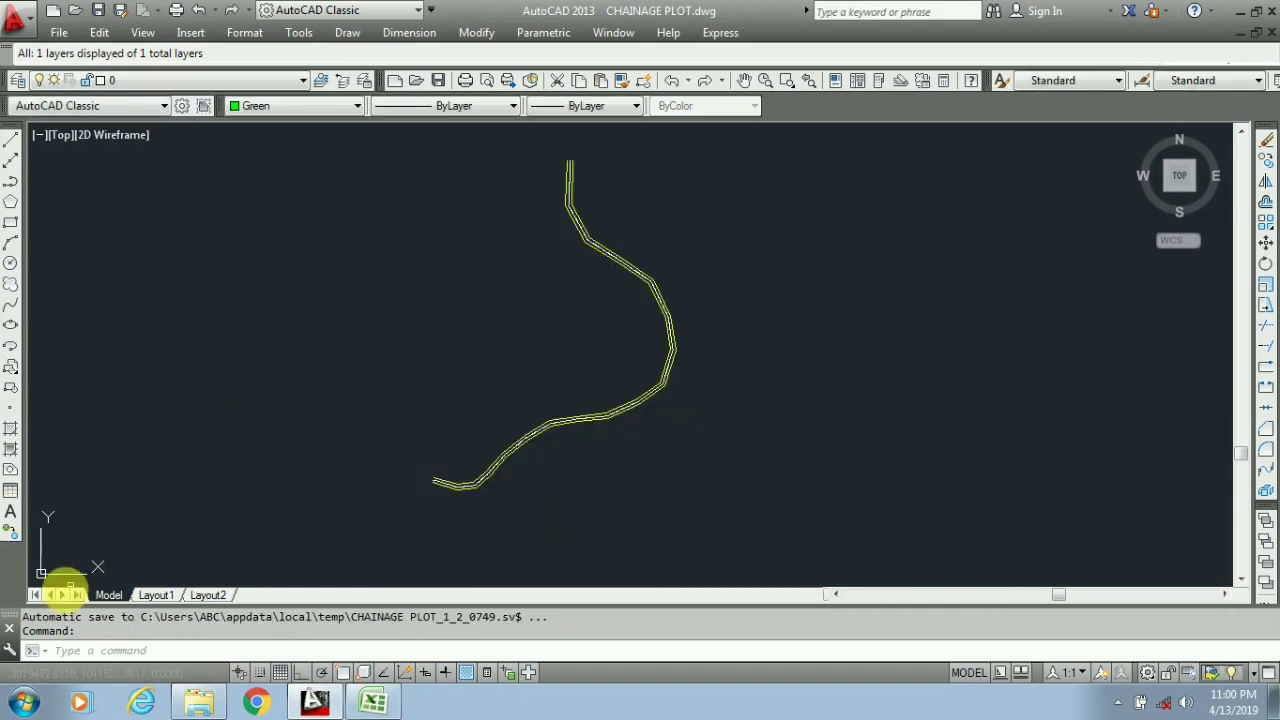
Paste the copied chainage text commands at the command line to plot the labels 0+000 to 0+170 along the road
left_click(72, 652)
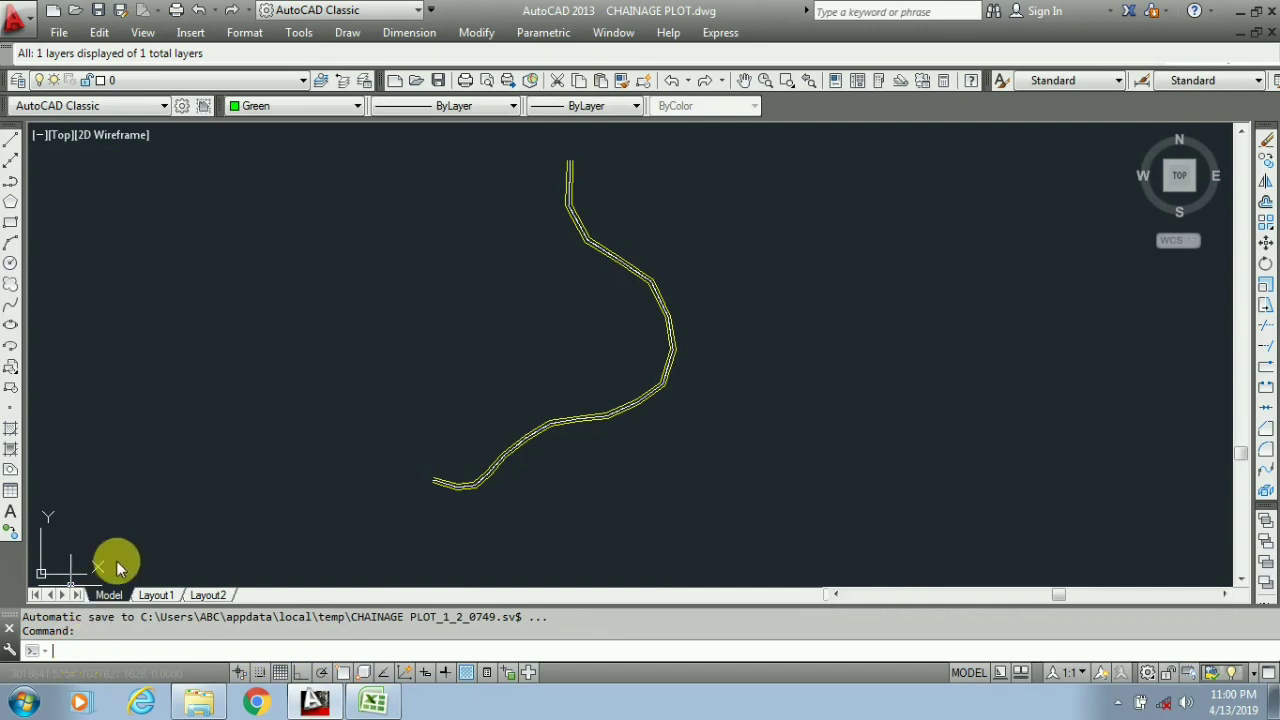
key("Return")
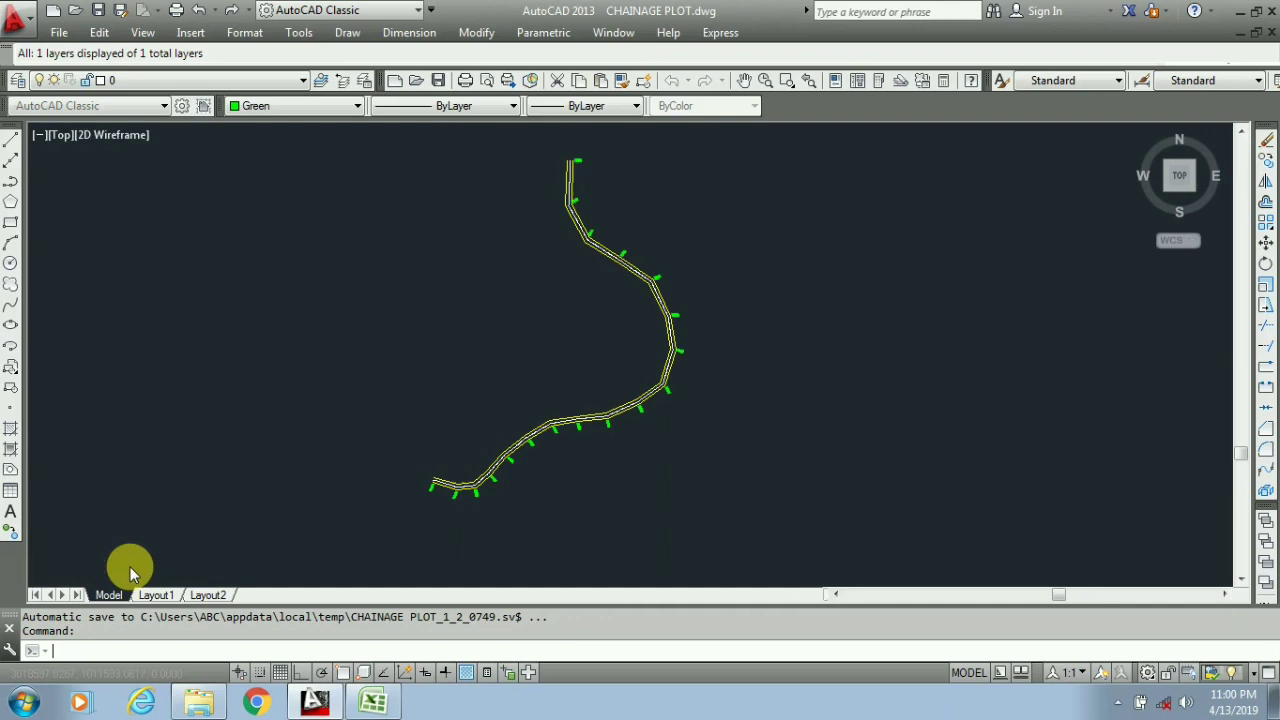
Examine the placement and rotation of the chainage labels along the whole road alignment
scroll(286, 500, "up", 8)
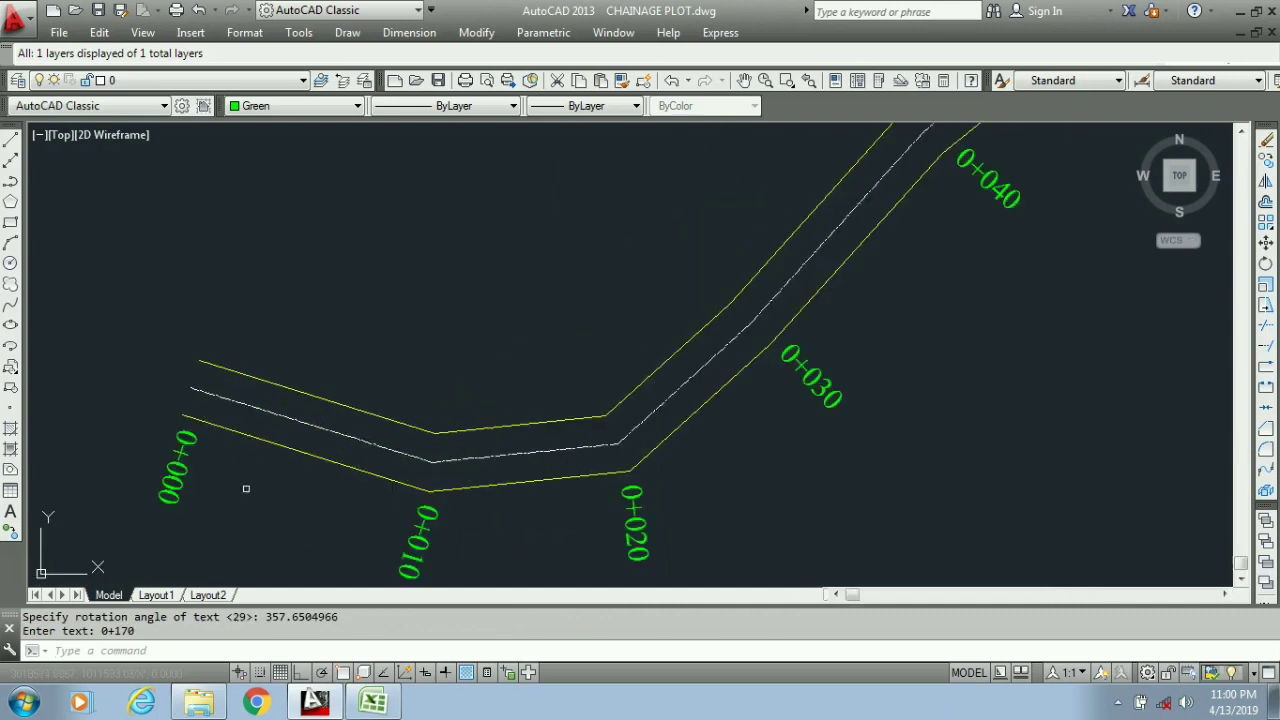
scroll(261, 500, "down", 3)
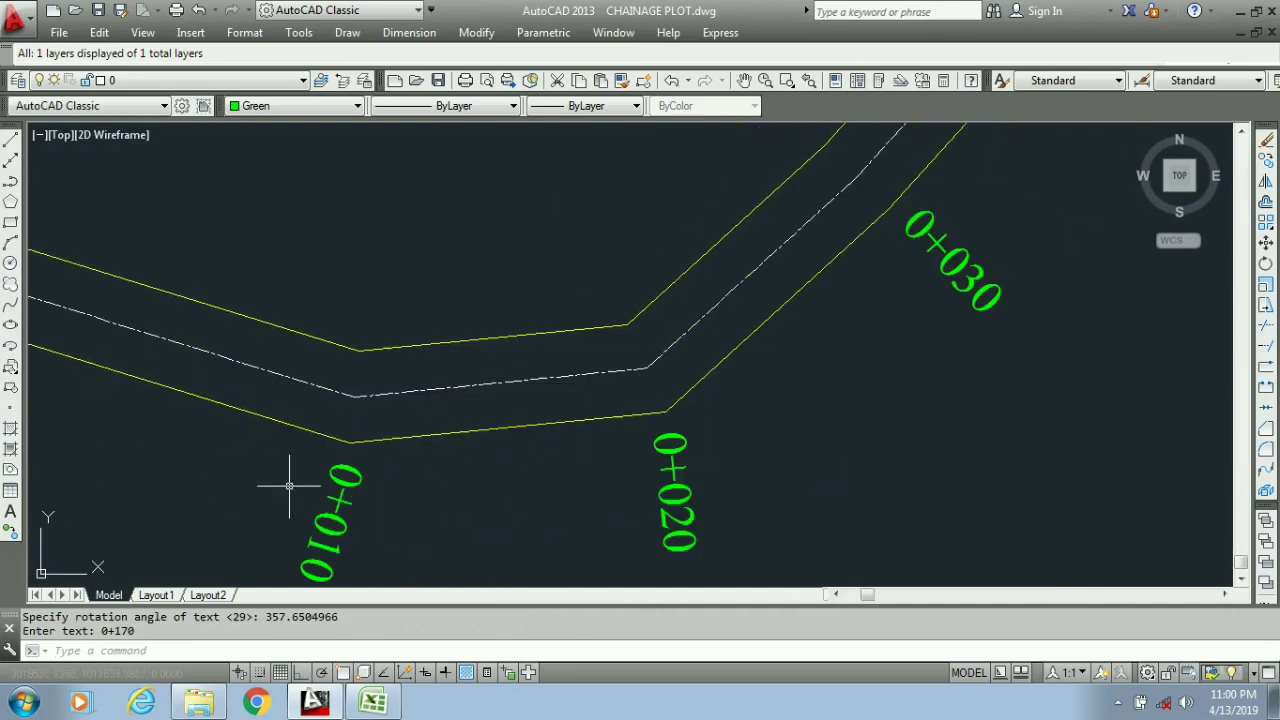
scroll(558, 440, "down", 3)
scroll(660, 317, "up", 4)
scroll(777, 323, "down", 4)
scroll(843, 380, "up", 3)
scroll(886, 357, "down", 4)
scroll(814, 371, "up", 3)
scroll(840, 274, "down", 3)
scroll(840, 274, "up", 5)
scroll(731, 260, "down", 3)
scroll(672, 233, "up", 4)
scroll(717, 277, "down", 2)
scroll(671, 294, "up", 3)
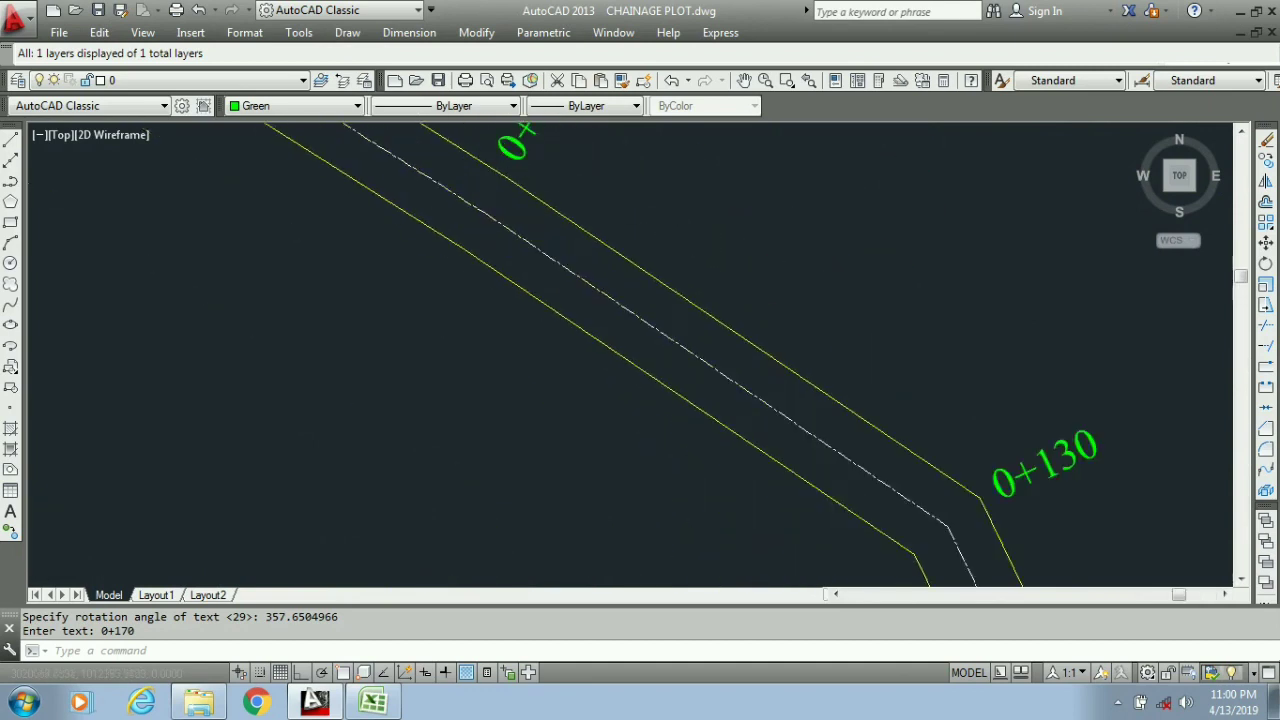
scroll(718, 353, "down", 4)
scroll(718, 353, "down", 3)
scroll(586, 243, "up", 4)
scroll(582, 205, "down", 3)
scroll(578, 196, "up", 4)
scroll(578, 196, "down", 5)
scroll(594, 434, "up", 3)
scroll(520, 500, "down", 3)
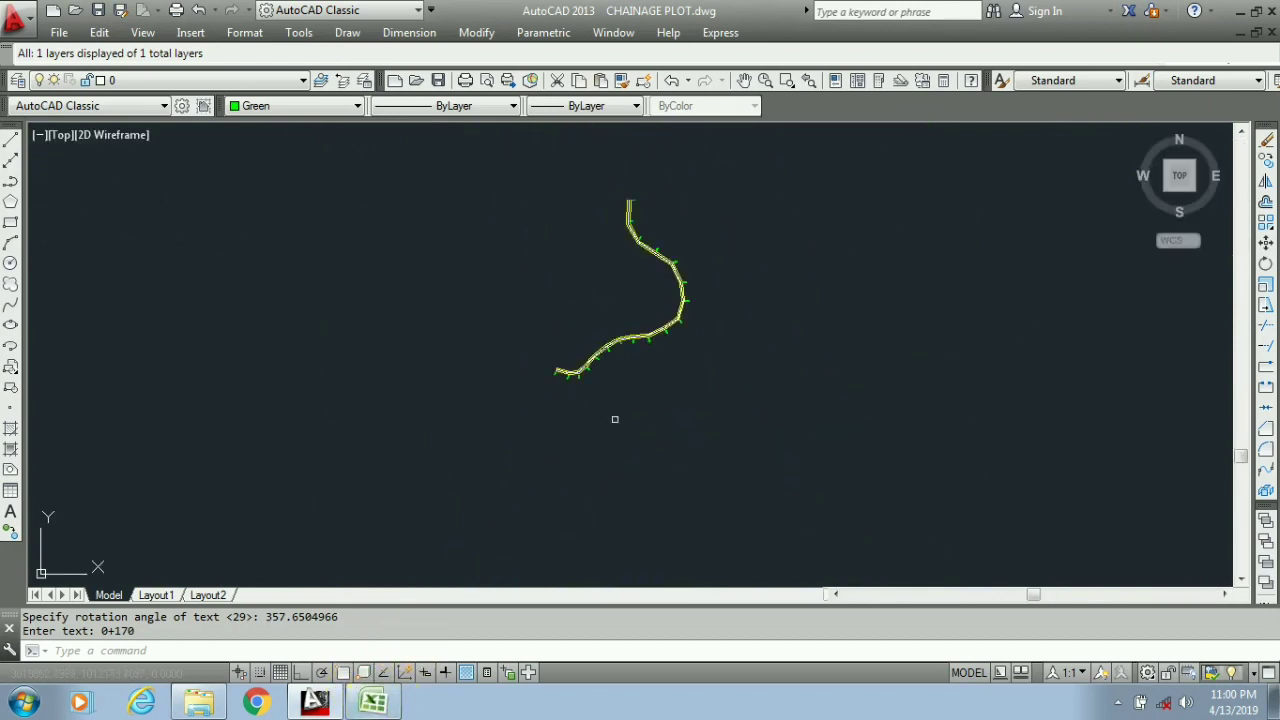
scroll(558, 372, "up", 6)
scroll(144, 251, "up", 2)
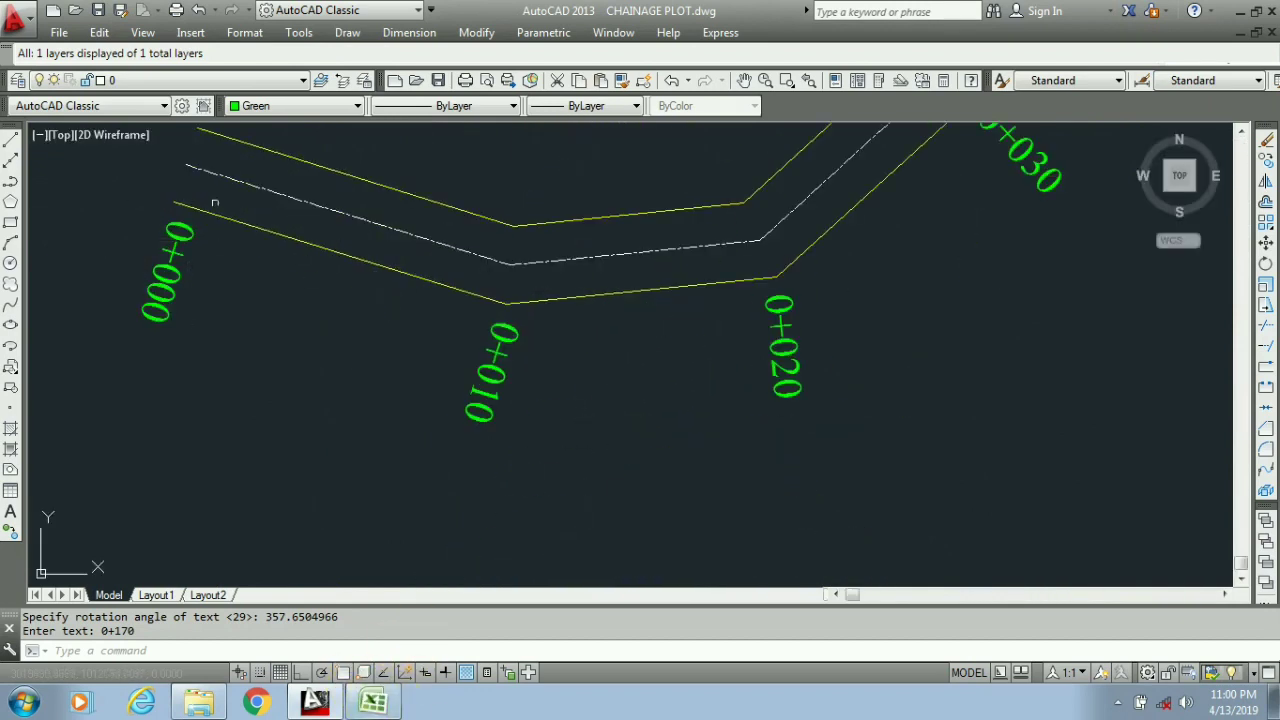
scroll(207, 236, "up", 3)
scroll(349, 297, "down", 1)
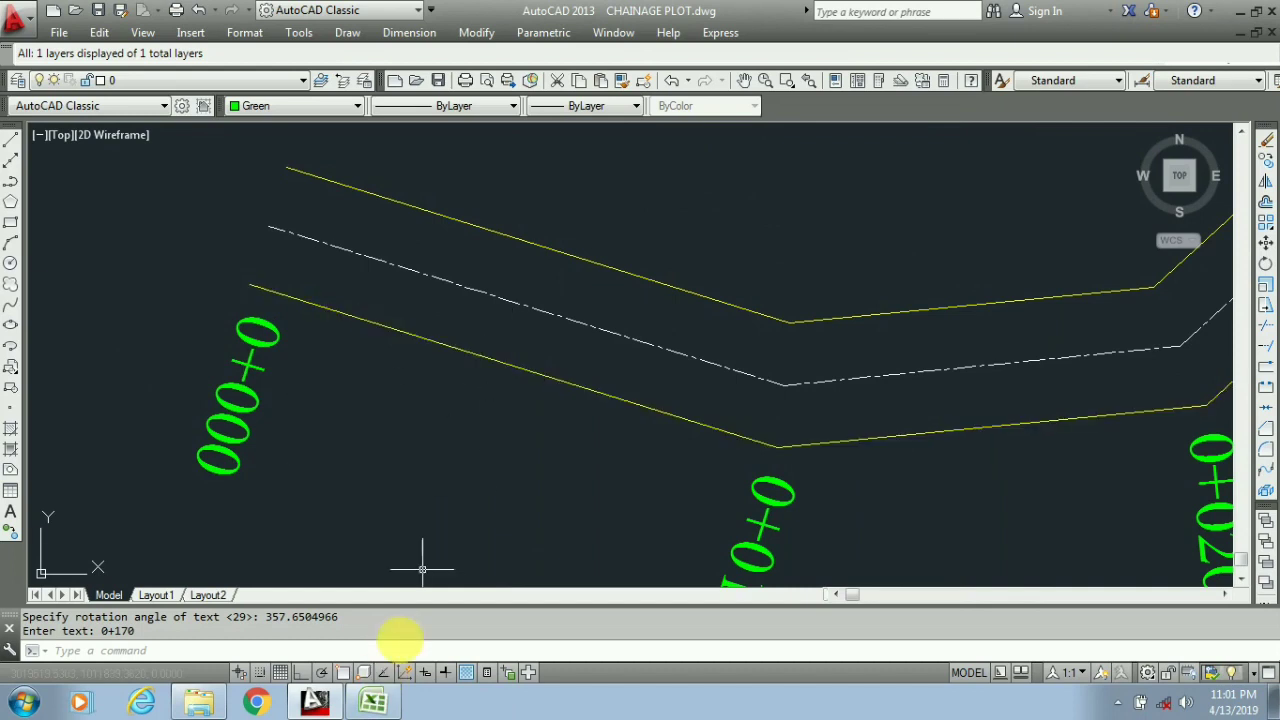
Switch to the Chainage Plotting workbook in Excel and set the text offset to 20
left_click(373, 702)
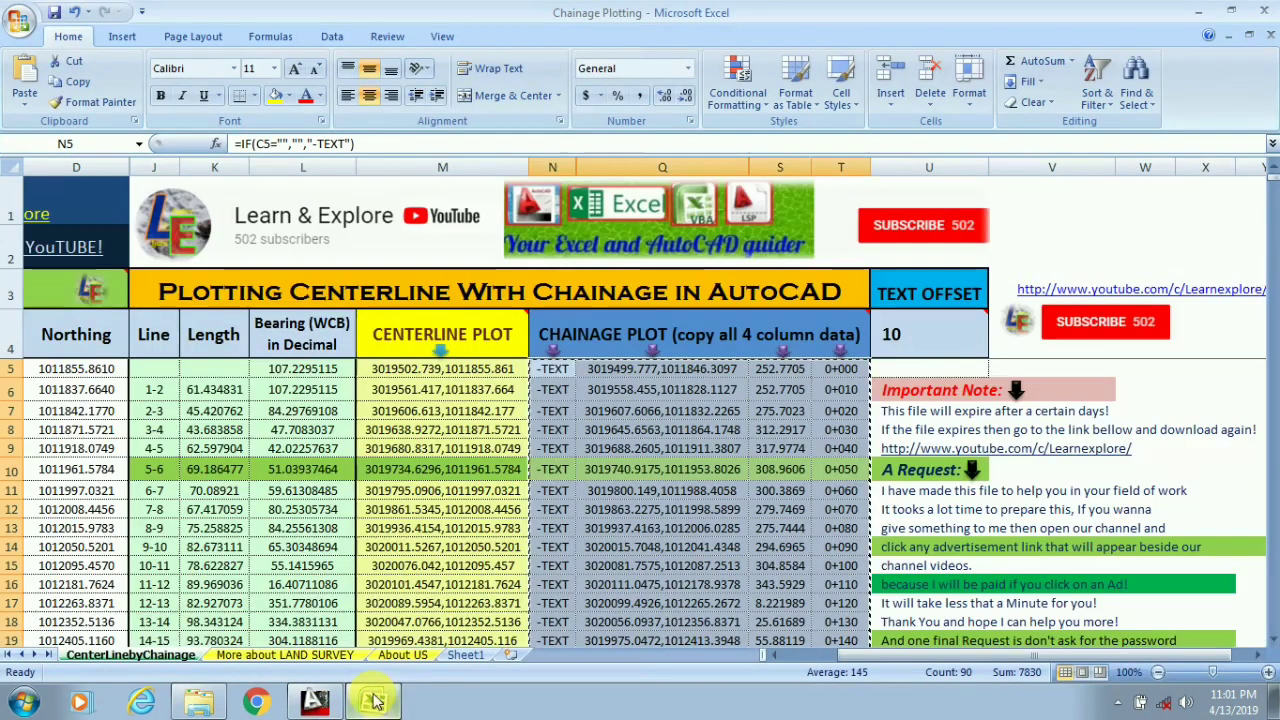
left_click(921, 340)
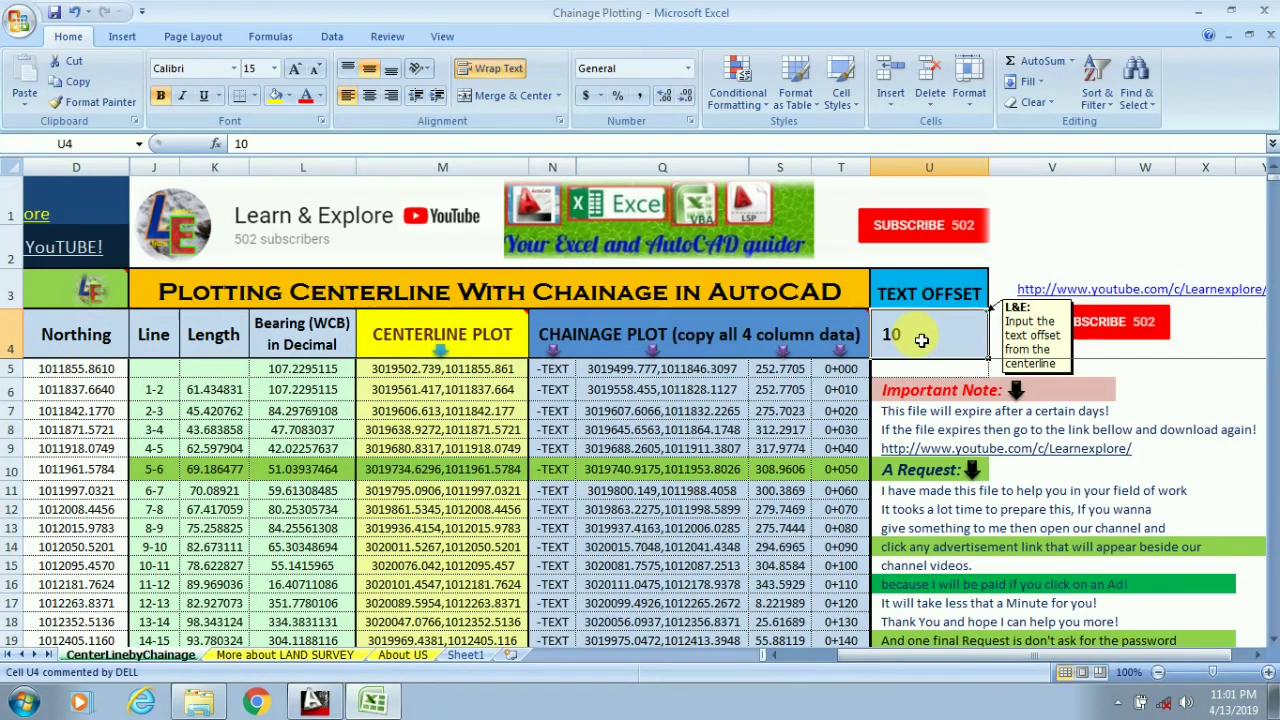
type("2")
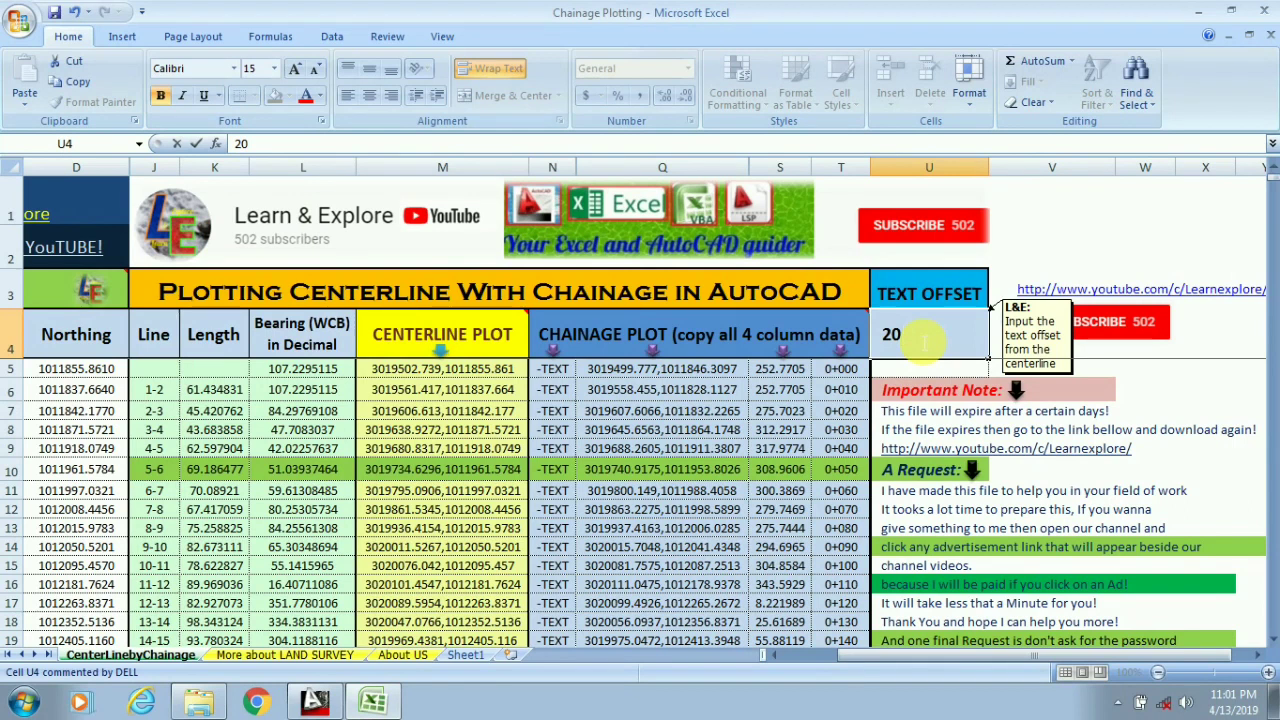
type("0")
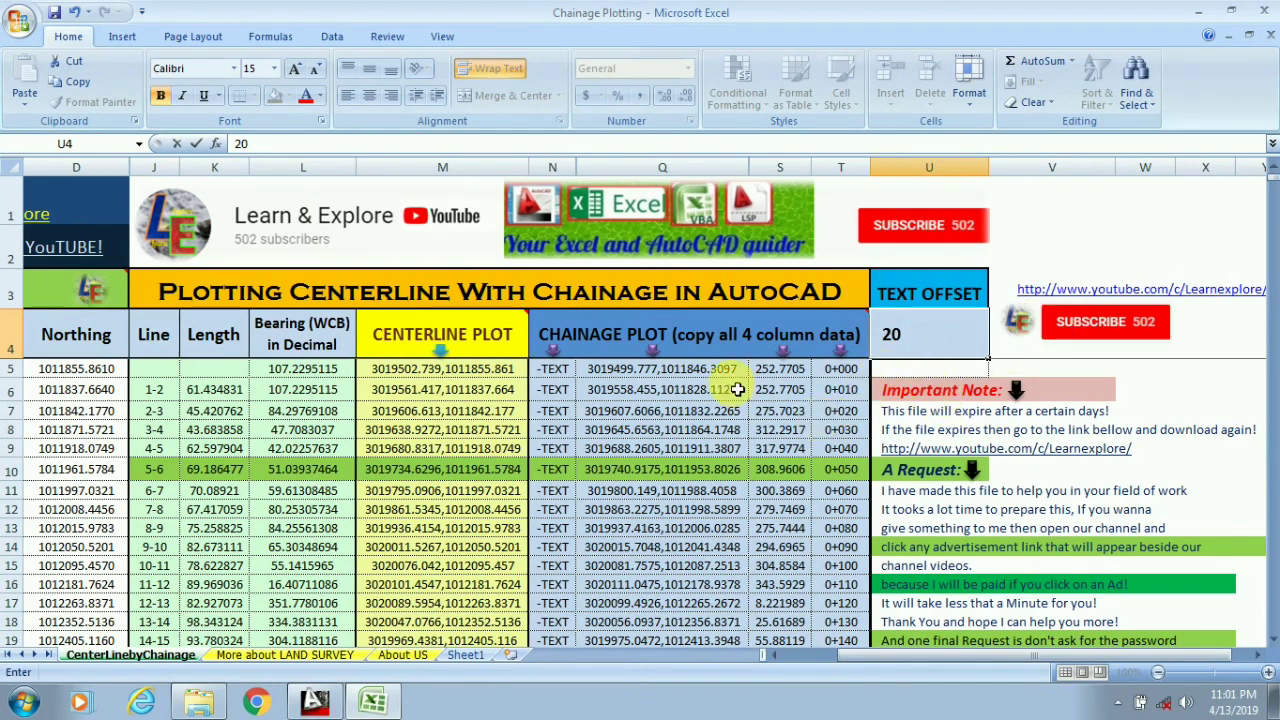
left_click(693, 390)
Copy the four CHAINAGE PLOT columns from row 5 to row 22
left_click_drag(552, 369, 829, 536)
right_click(787, 433)
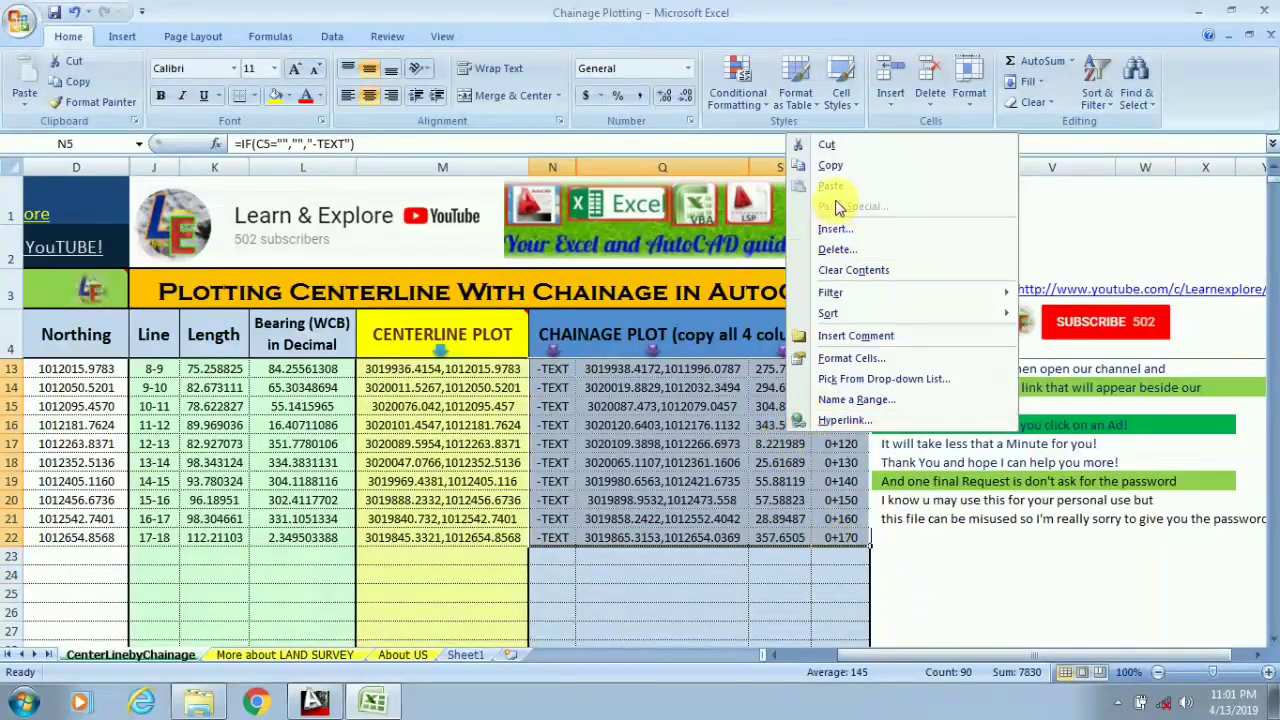
left_click(830, 166)
scroll(723, 449, "up", 3)
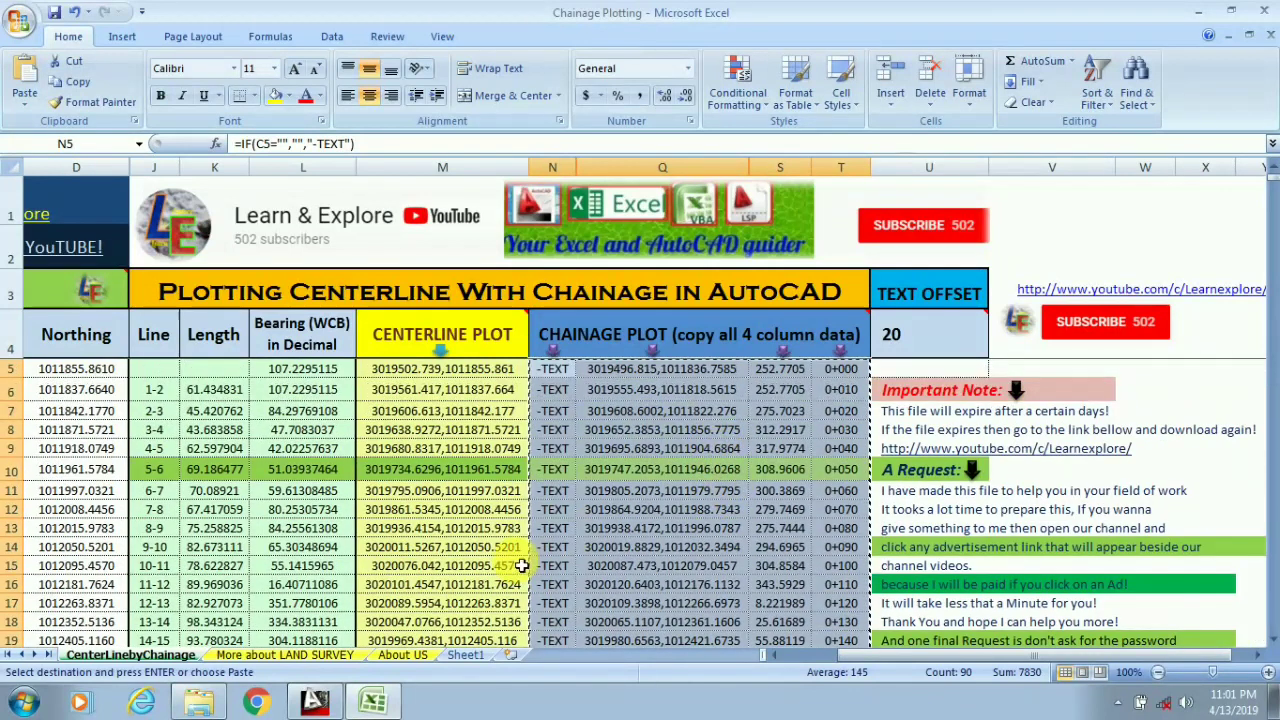
Switch to AutoCAD, paste the copied chainage text commands at the command line and inspect the labels near the road's start
key("alt+Tab")
left_click(195, 660)
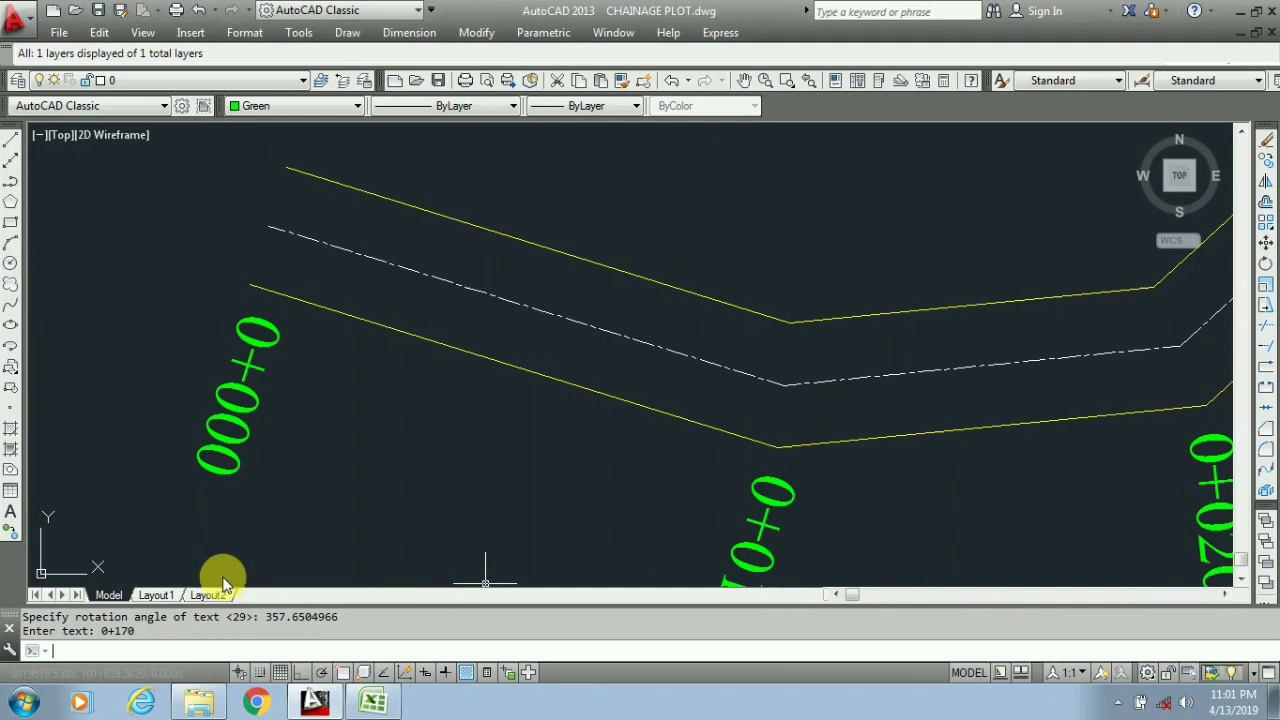
key("ctrl+v")
scroll(471, 337, "down", 5)
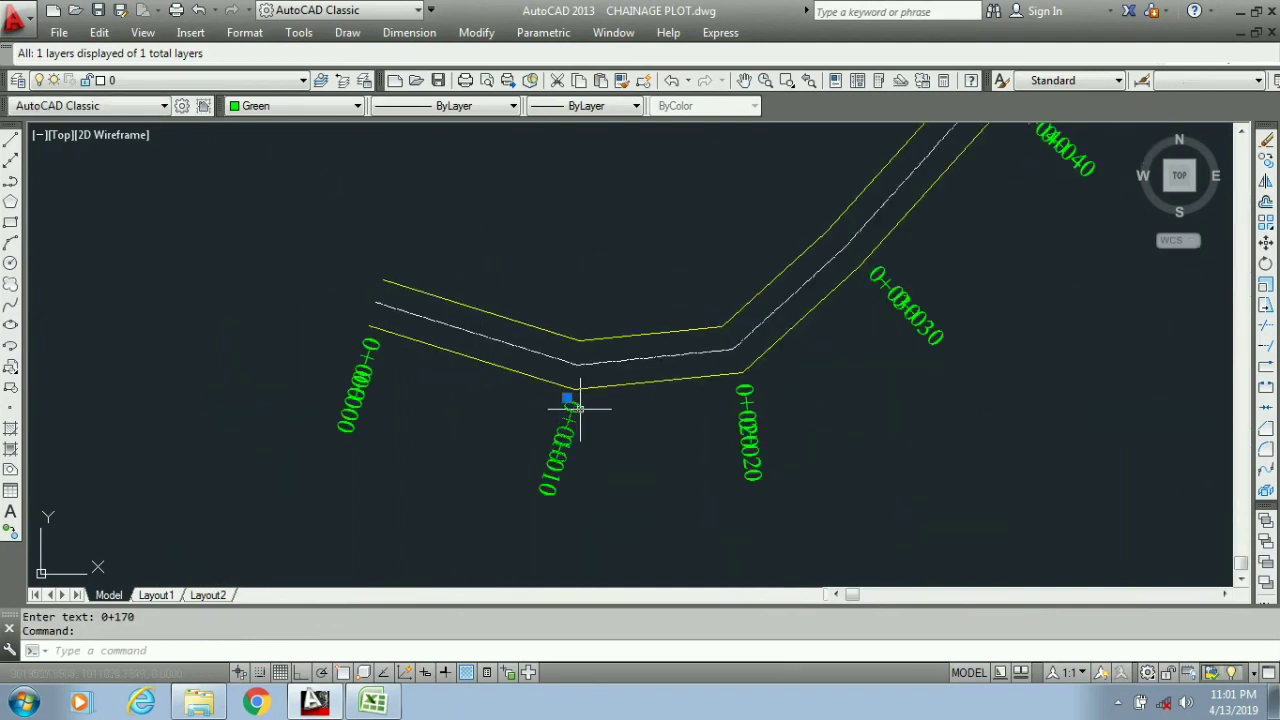
left_click(355, 434)
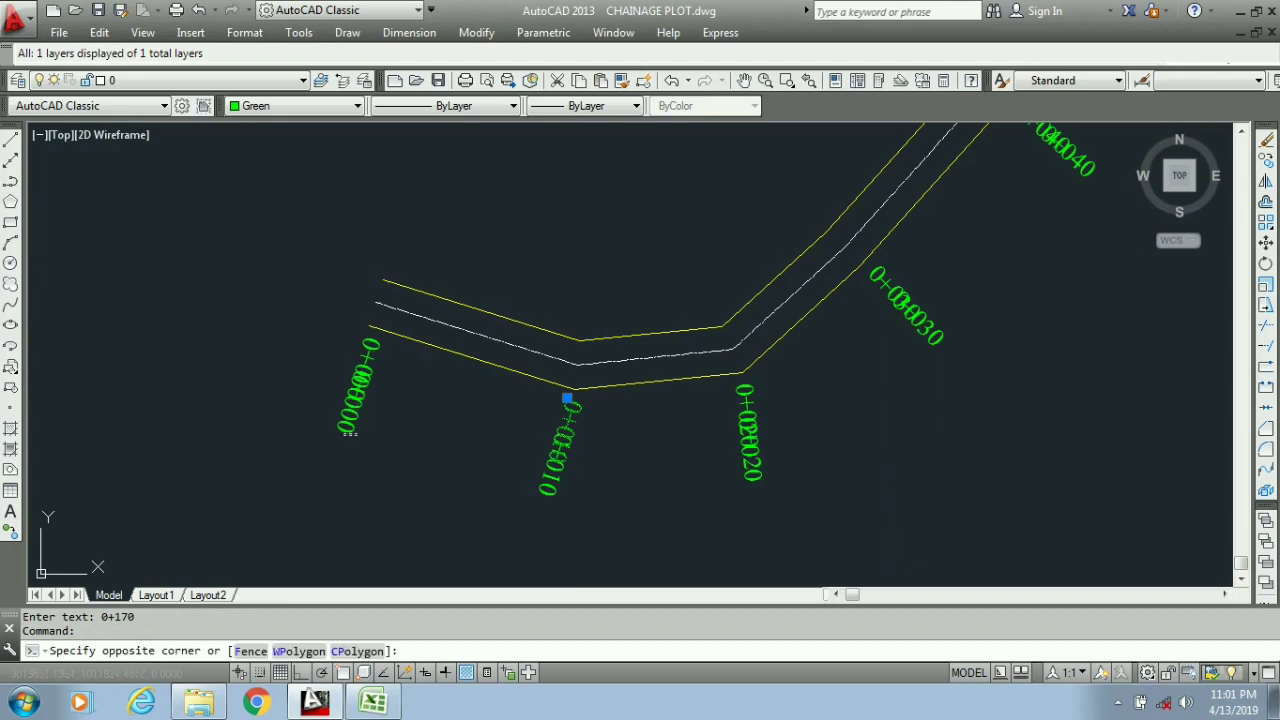
scroll(614, 529, "up", 3)
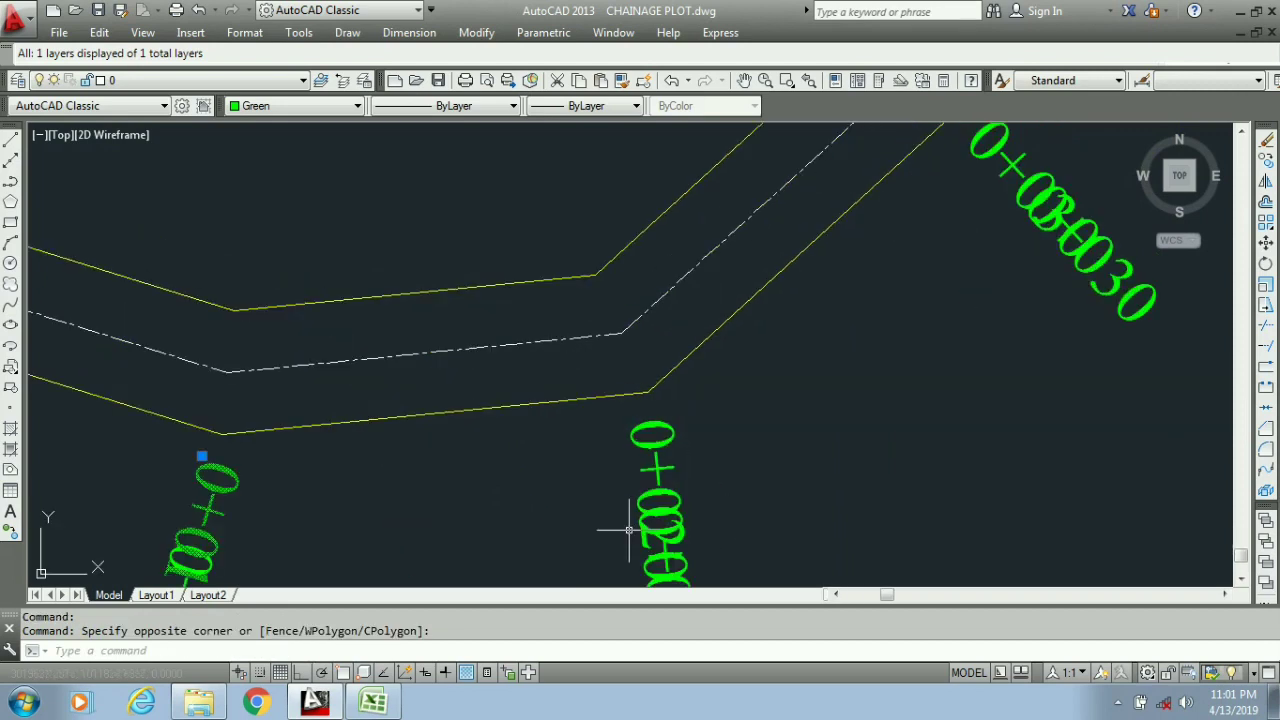
scroll(600, 550, "down", 3)
key("Escape")
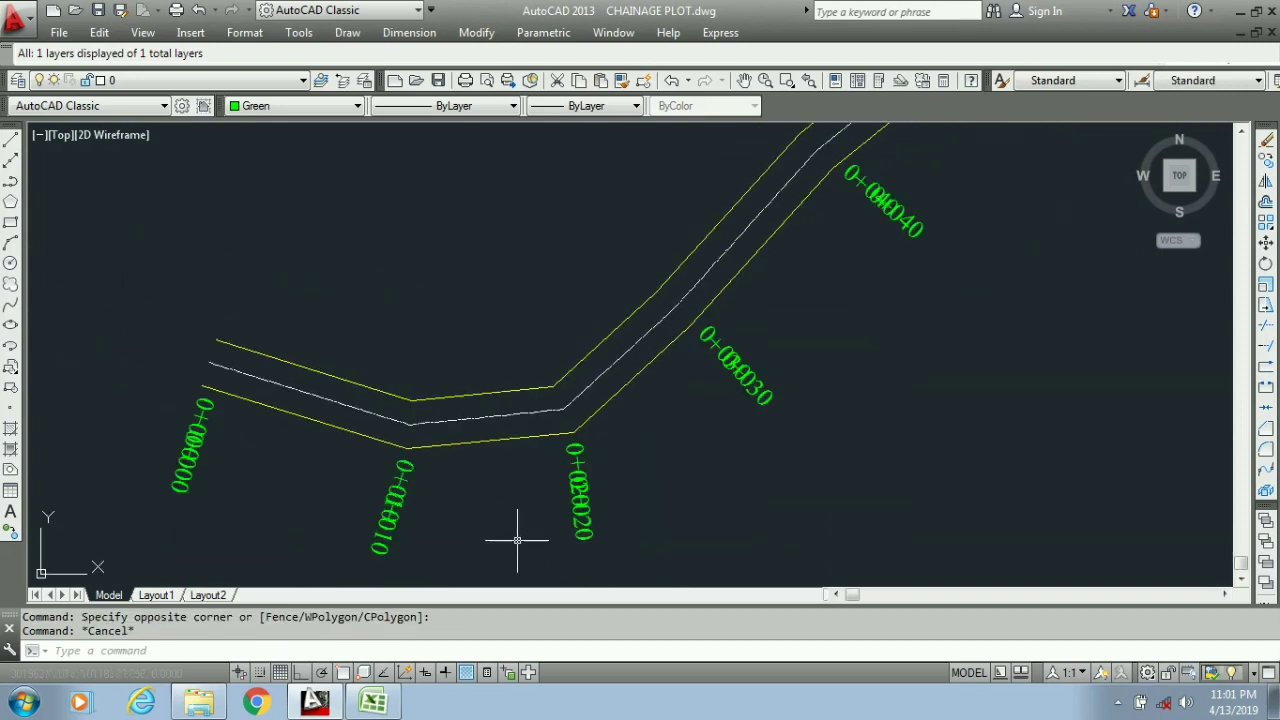
Undo the most recent chainage text insertions
key("ctrl+z")
key("ctrl+z")
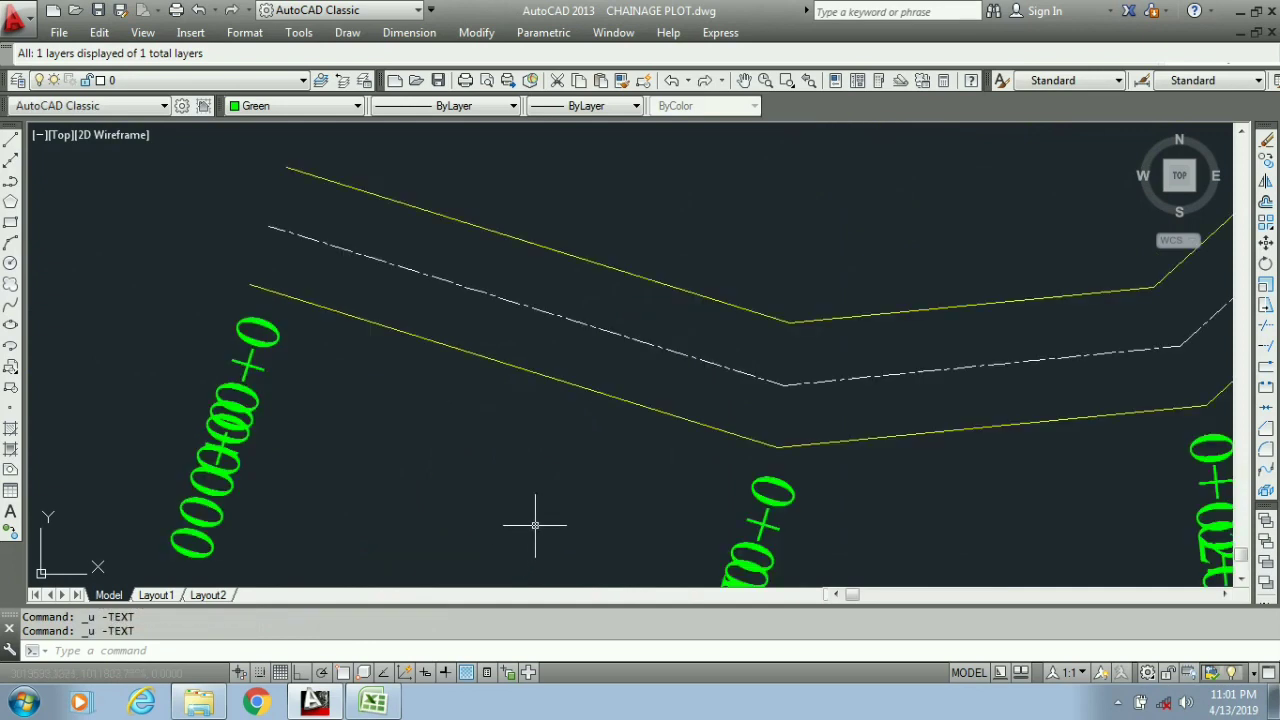
scroll(466, 460, "down", 4)
scroll(408, 457, "up", 4)
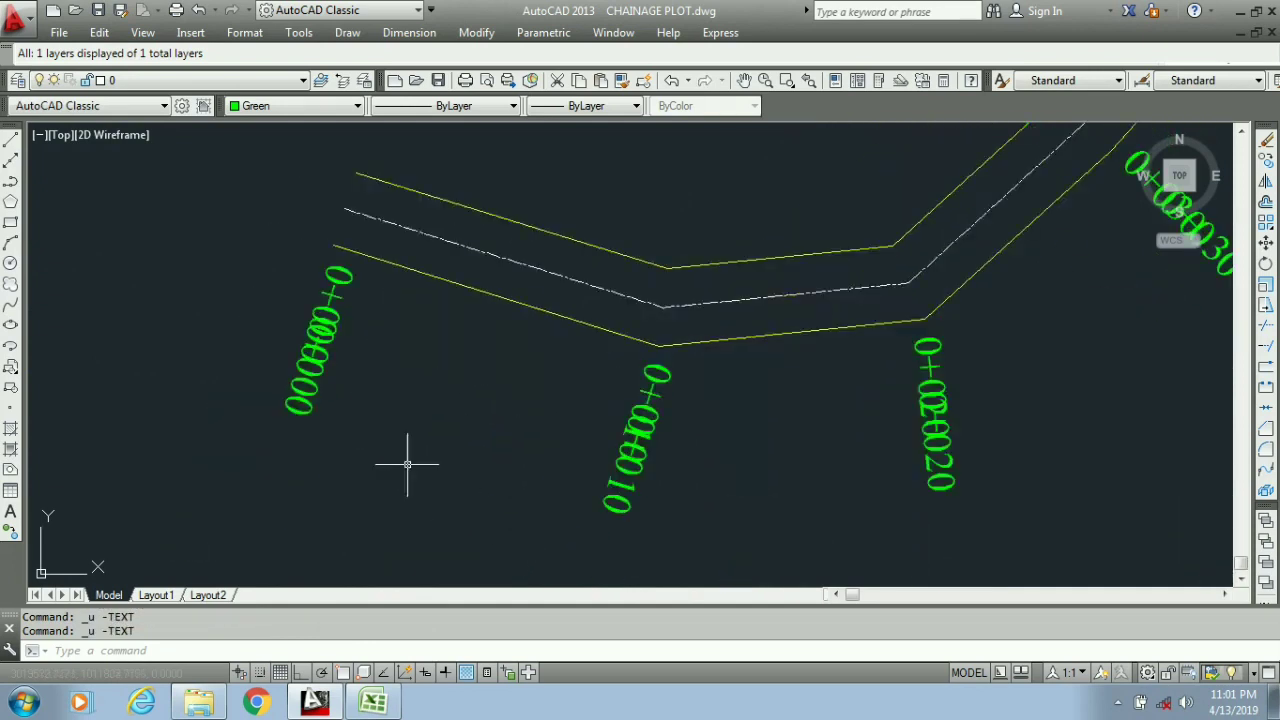
left_click(312, 374)
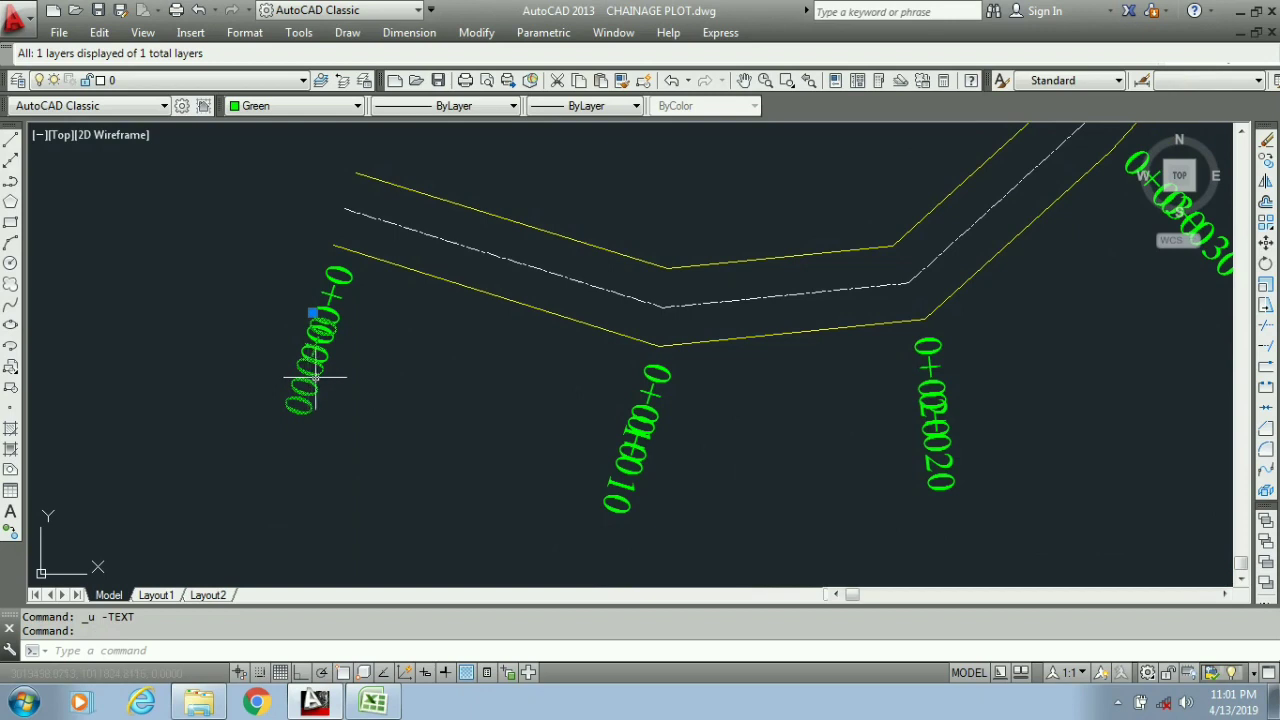
key("ctrl+z")
key("ctrl+z")
key("Escape")
scroll(434, 363, "down", 4)
scroll(547, 321, "up", 5)
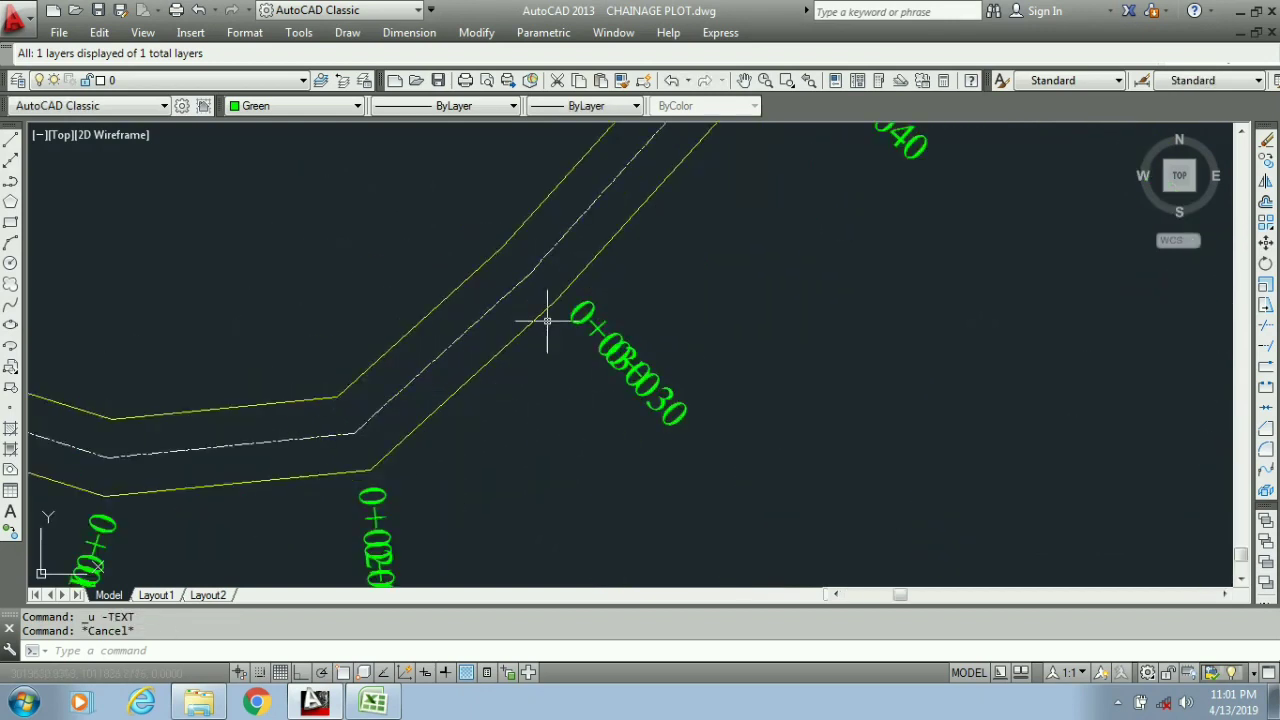
Select all chainage labels with SELECTSIMILAR from one of the 0+000 labels and erase them
left_click(680, 407)
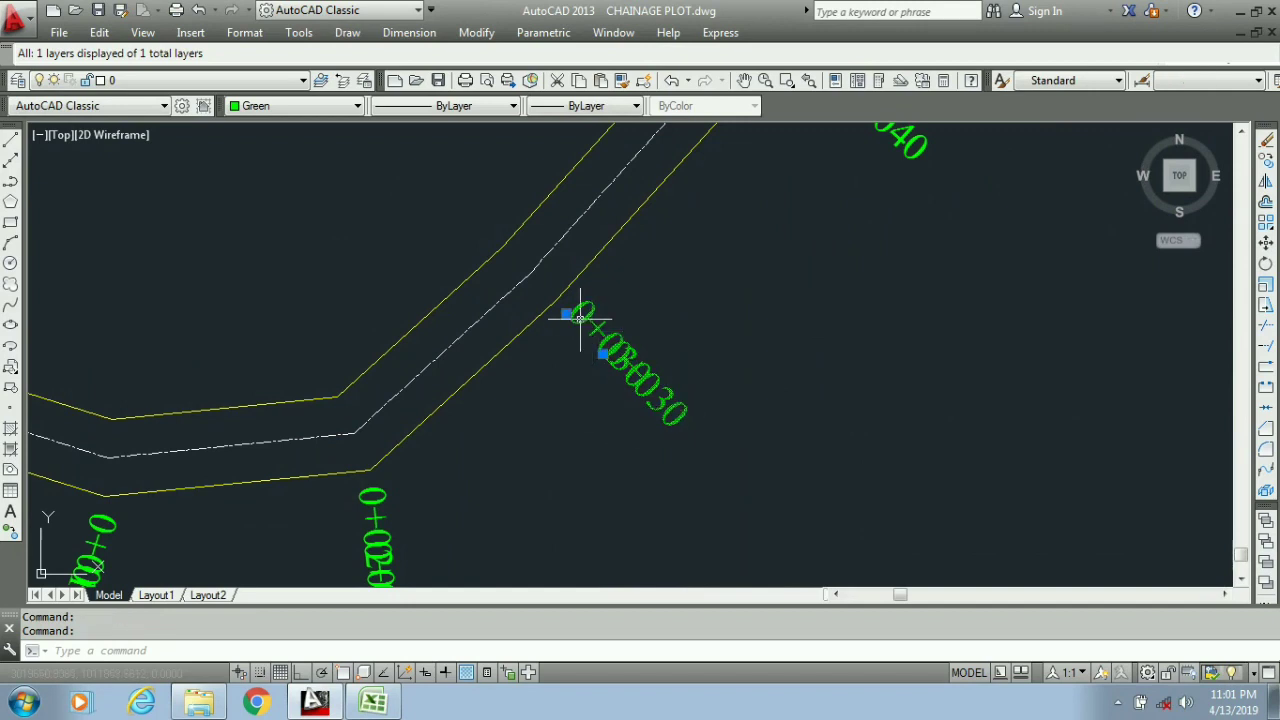
key("Escape")
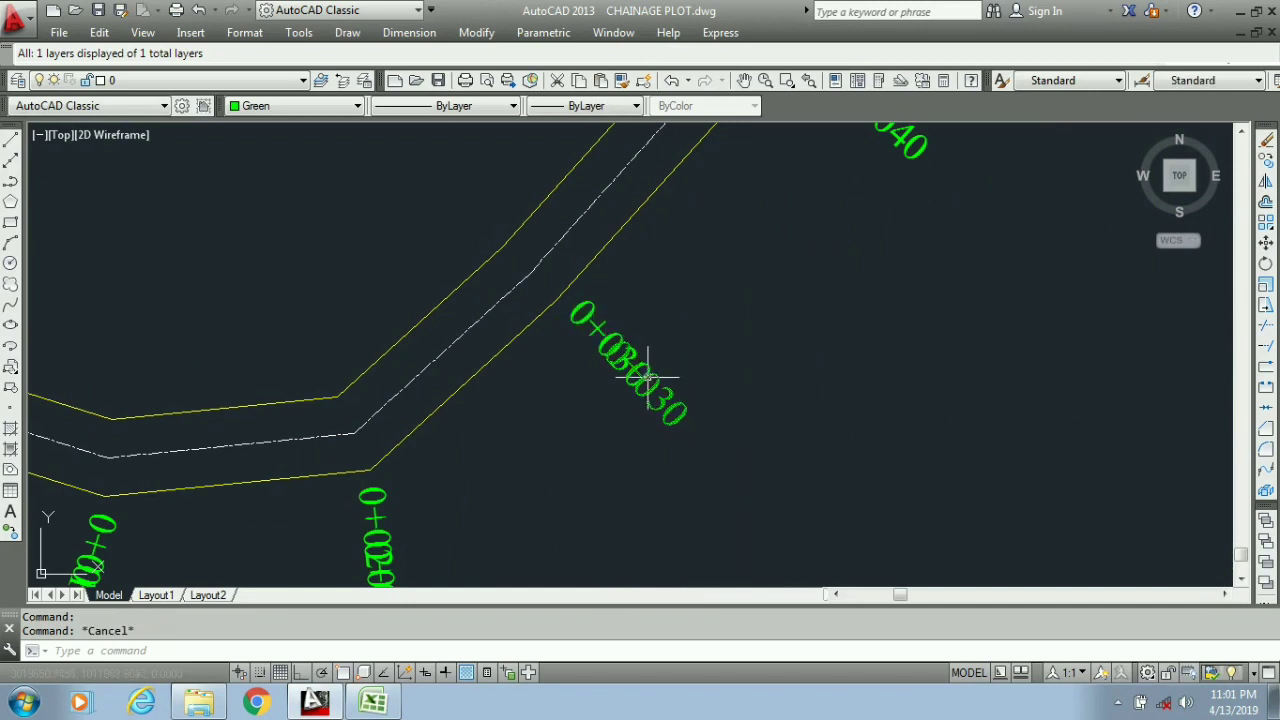
scroll(646, 378, "down", 3)
scroll(631, 337, "up", 2)
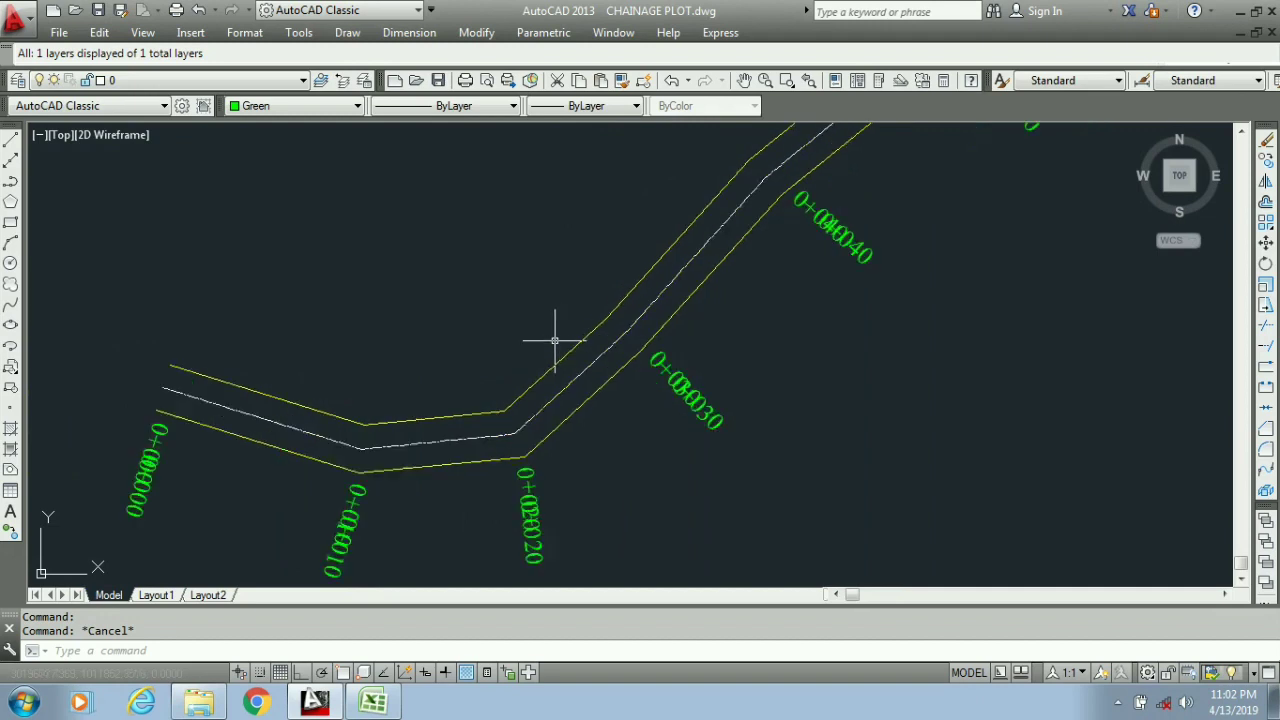
scroll(540, 341, "down", 4)
scroll(343, 400, "up", 5)
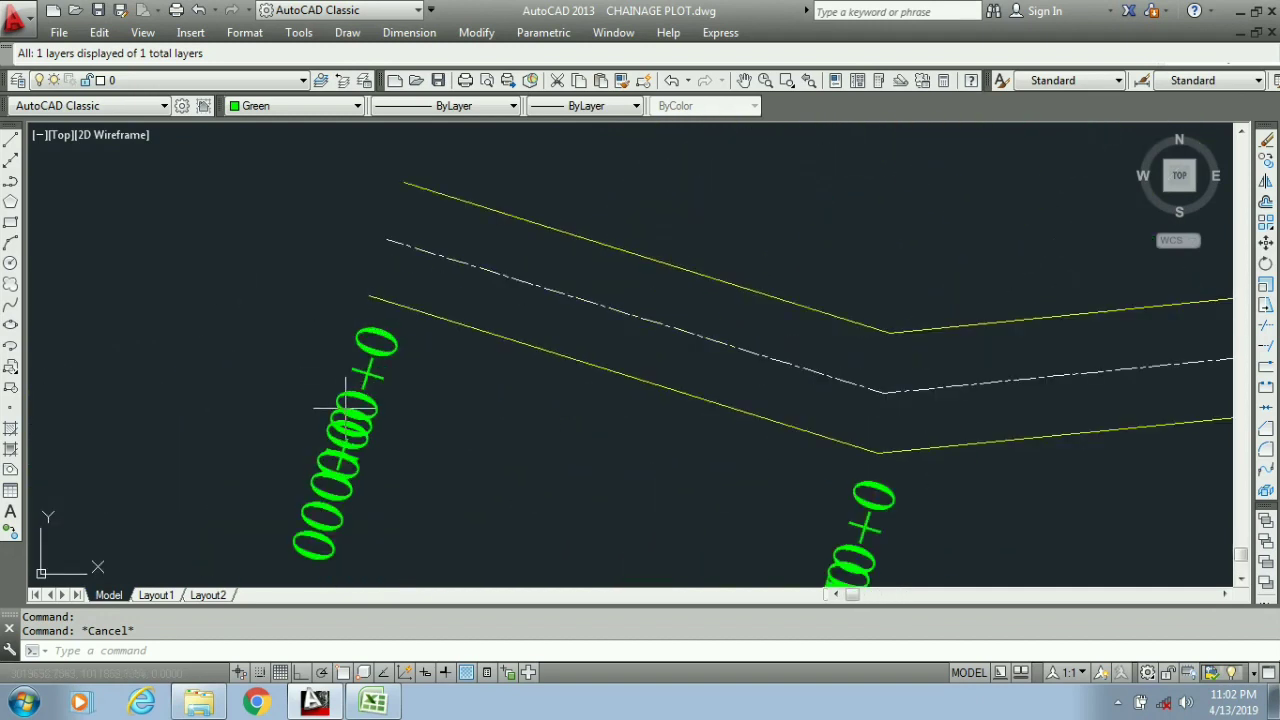
left_click(344, 448)
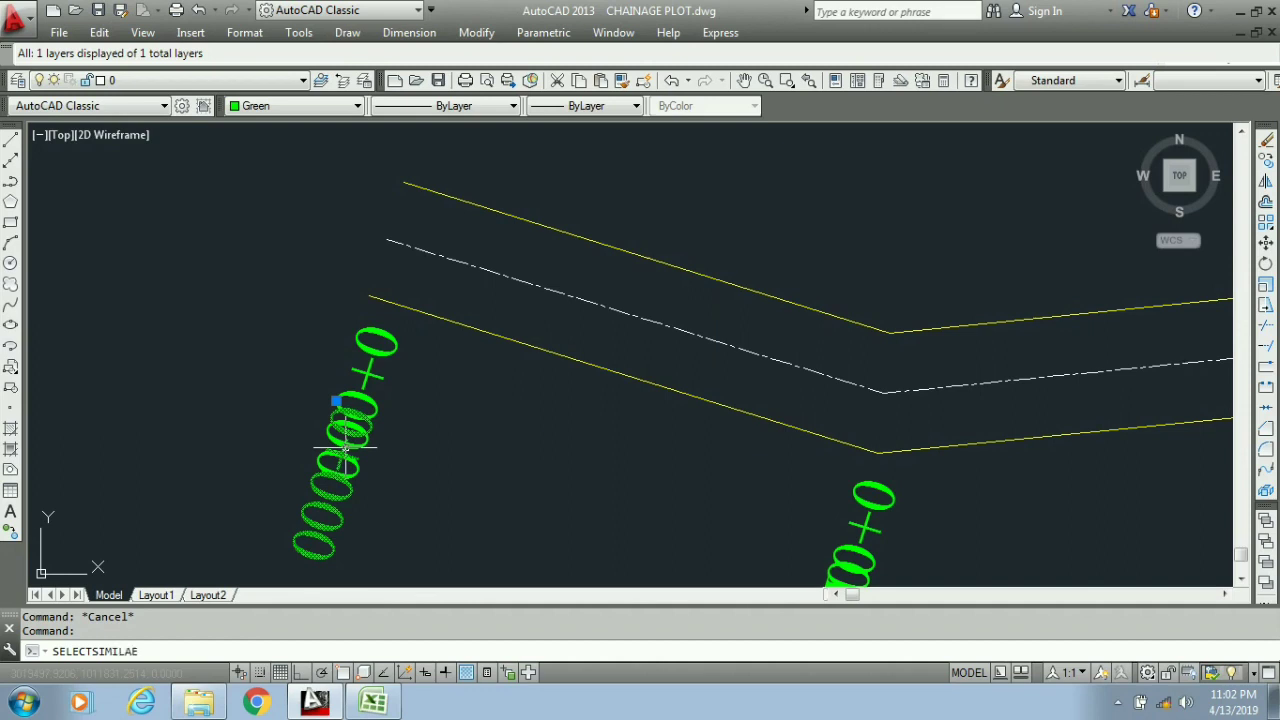
key("Return")
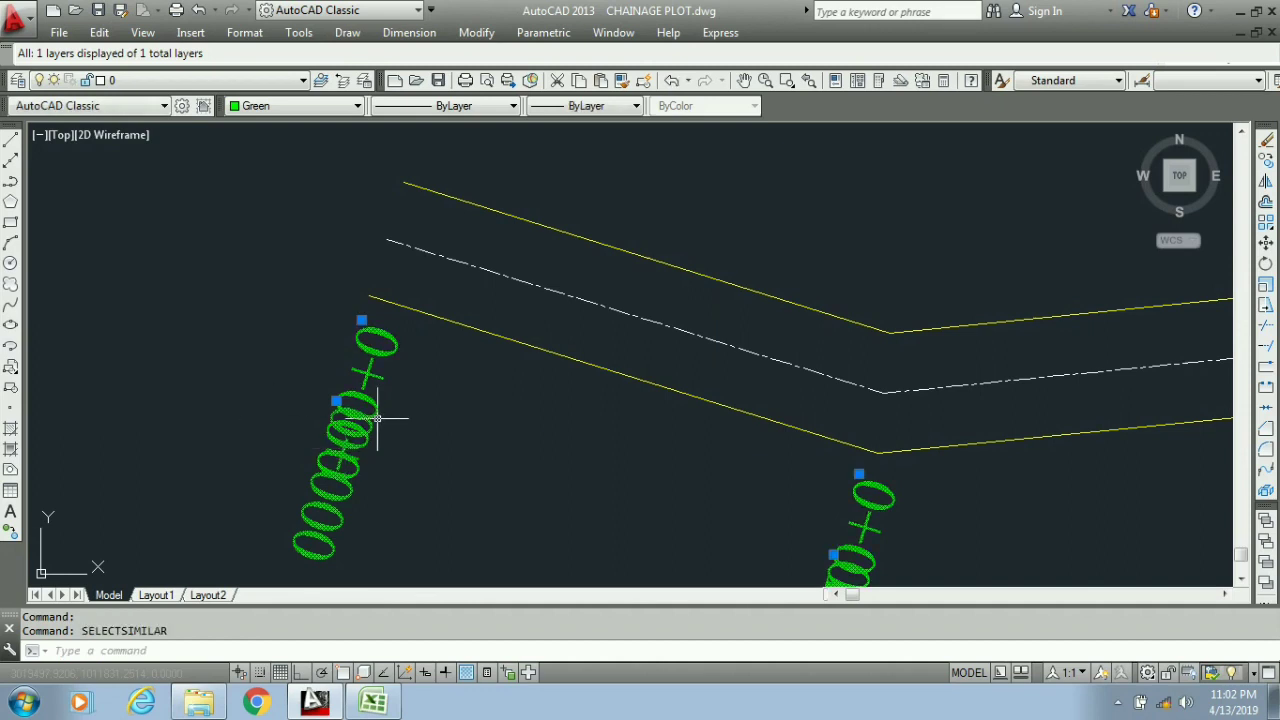
key("Delete")
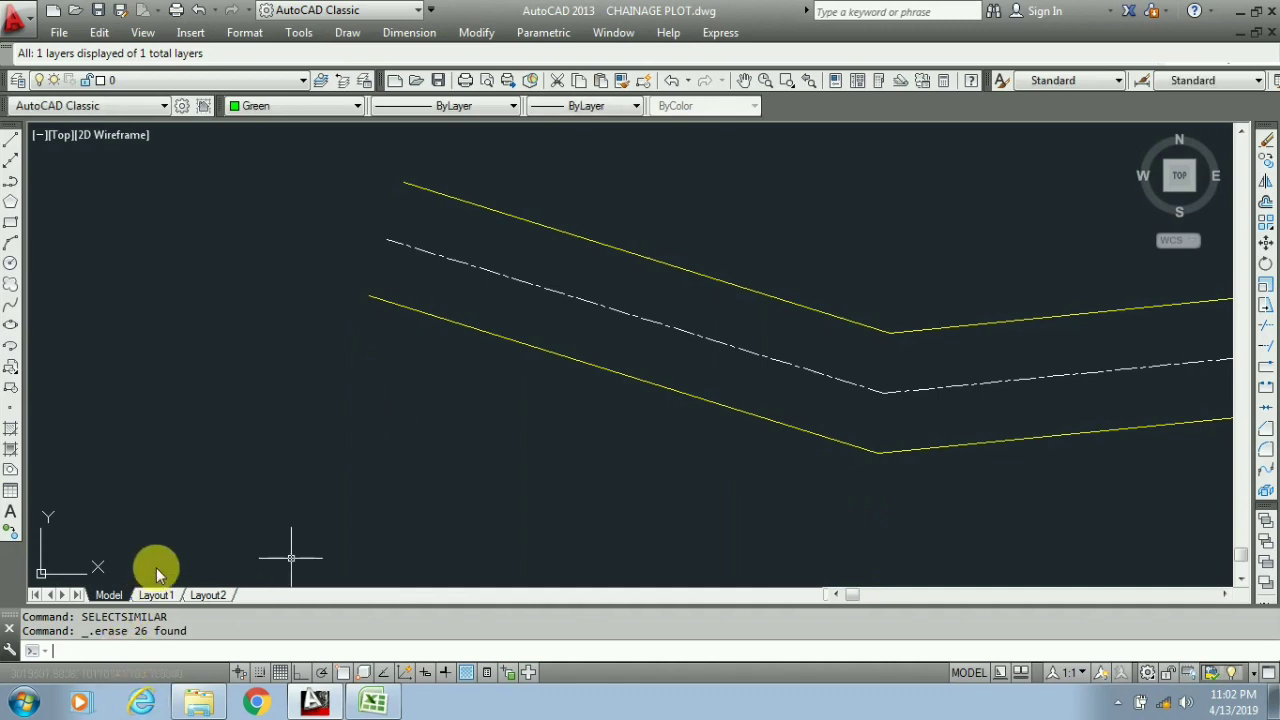
Paste the copied chainage text commands again to plot the labels 0+000 to 0+170 at the 20 text offset
key("ctrl+z")
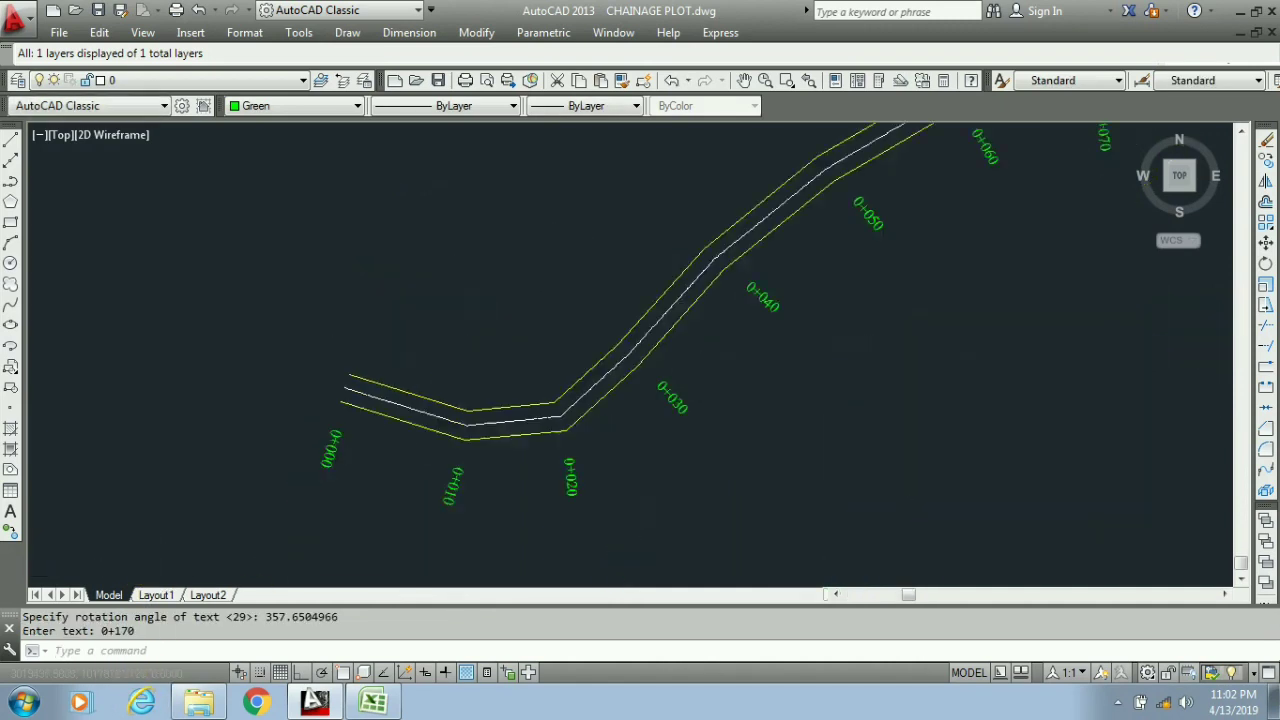
scroll(409, 423, "down", 1)
scroll(255, 427, "up", 5)
scroll(255, 427, "down", 3)
scroll(677, 268, "up", 2)
scroll(600, 420, "down", 6)
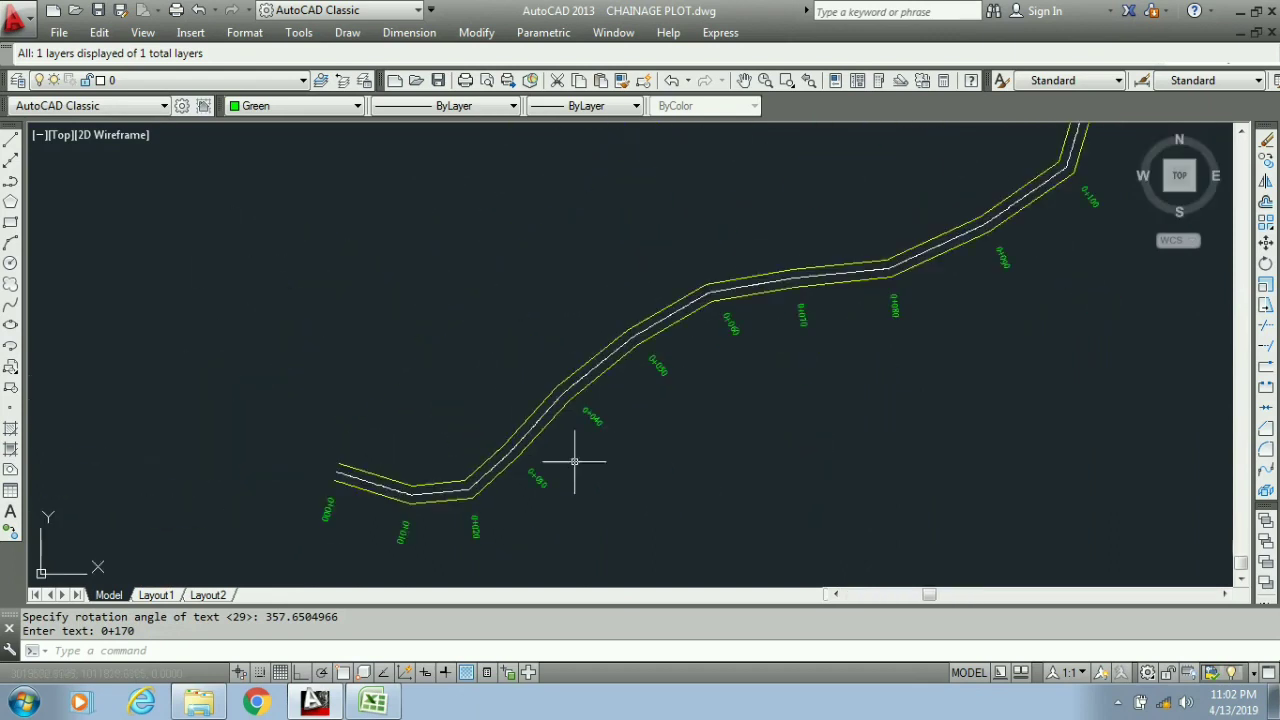
Switch to the Chainage Plotting workbook in Excel, end the copy mode and review the text offset and chainage columns
left_click(373, 702)
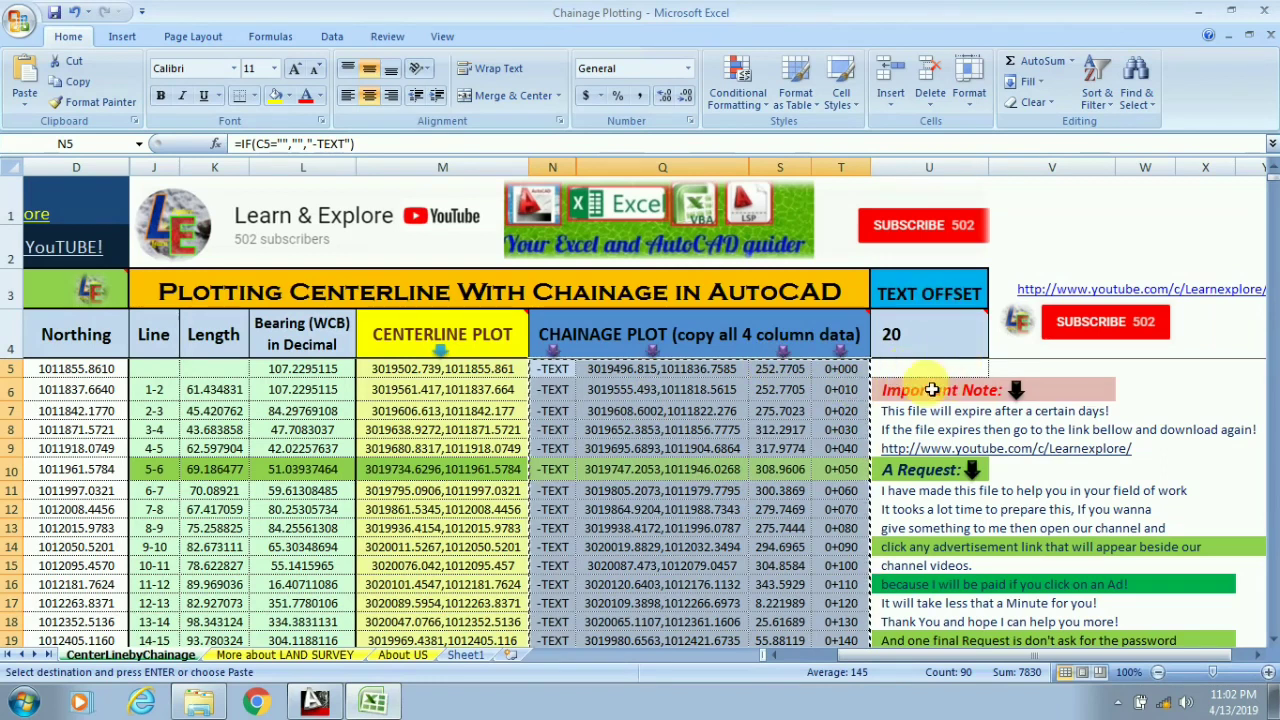
key("Escape")
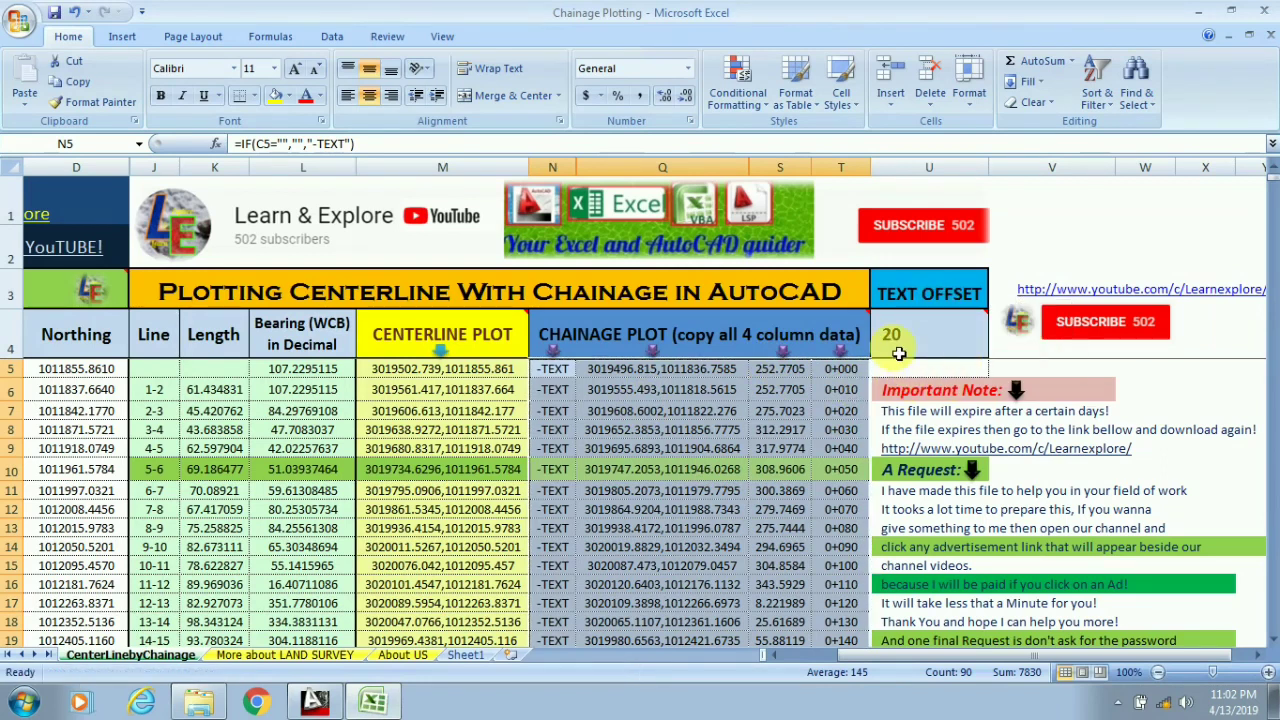
scroll(812, 470, "down", 2)
scroll(800, 472, "up", 2)
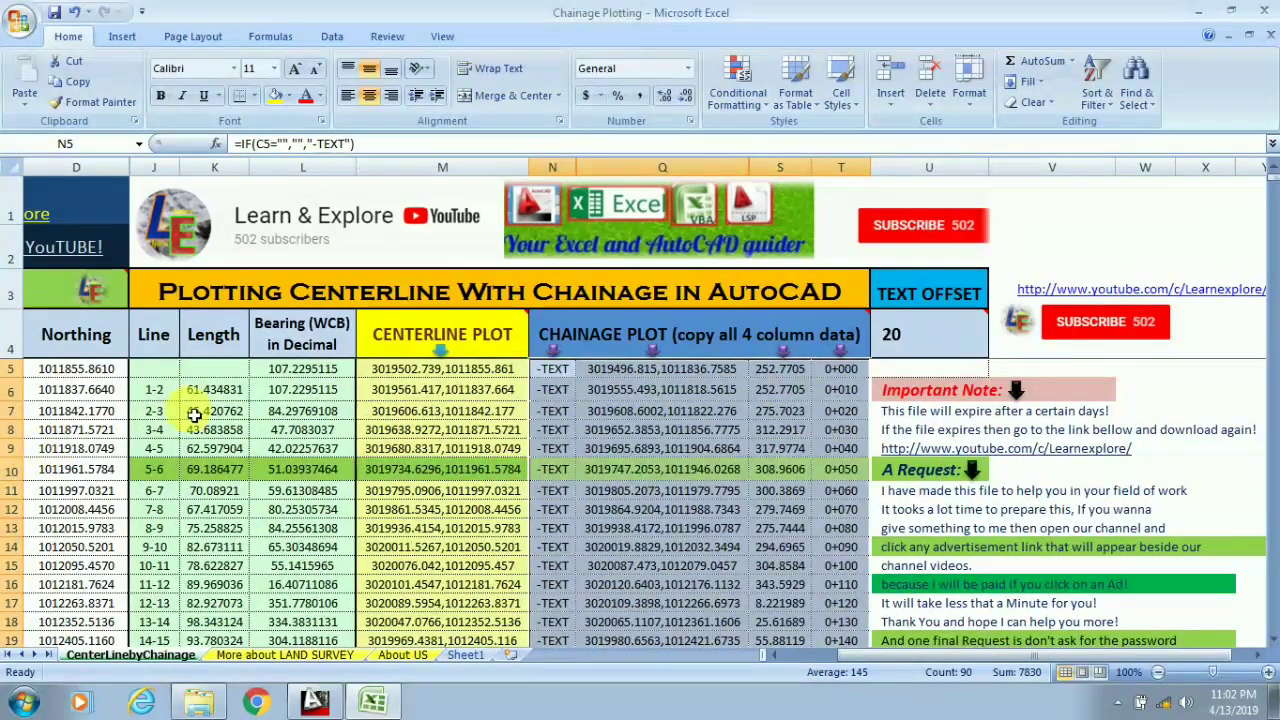
Switch to the CHAINAGE PLOT drawing in AutoCAD and examine the whole plotted road with its chainage labels
left_click(314, 701)
scroll(520, 310, "down", 5)
scroll(650, 312, "up", 3)
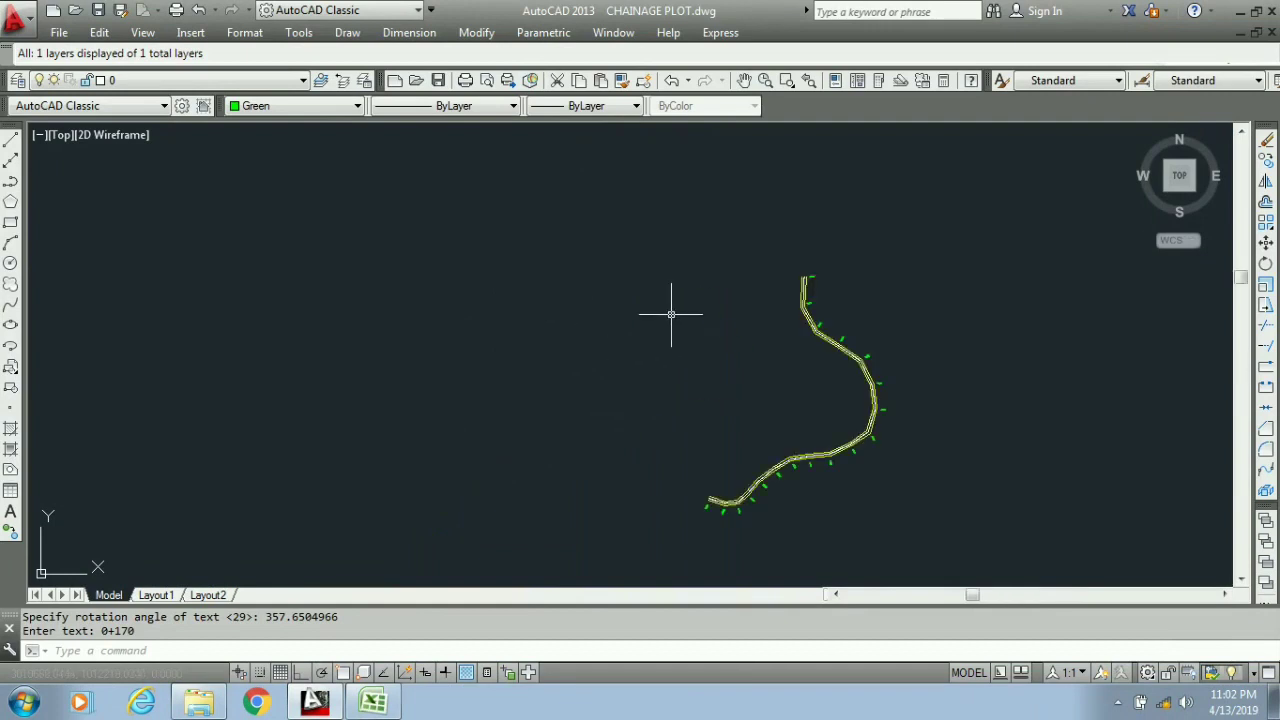
scroll(809, 429, "up", 2)
scroll(777, 376, "down", 2)
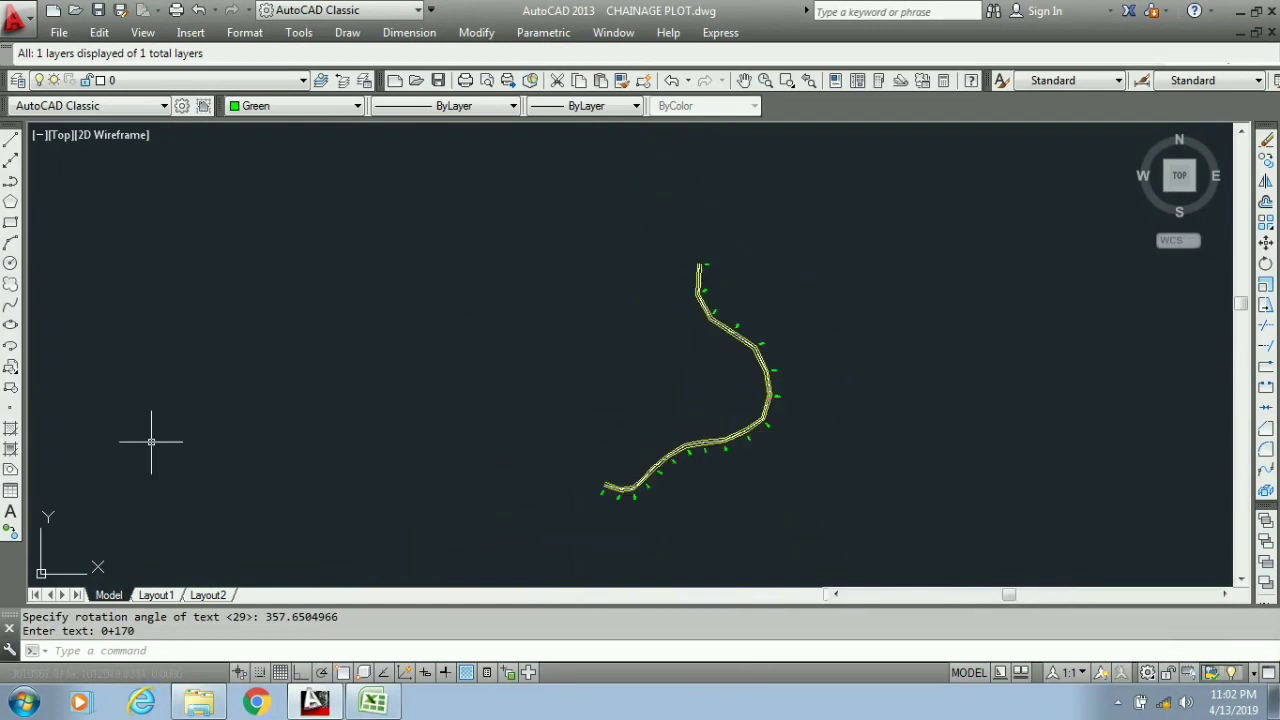
Switch to the Chainage Plotting workbook in Excel and review the centerline plot, bearing, length and input coordinate columns
left_click(372, 700)
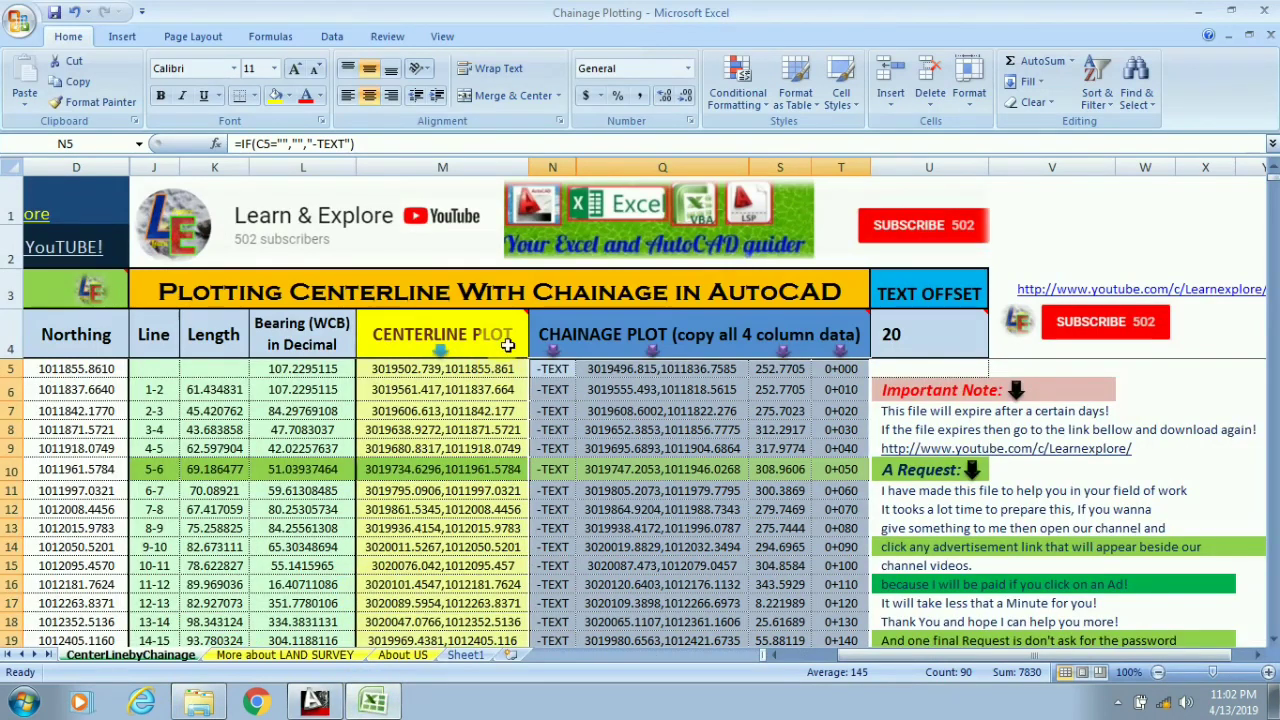
mouse_move(462, 360)
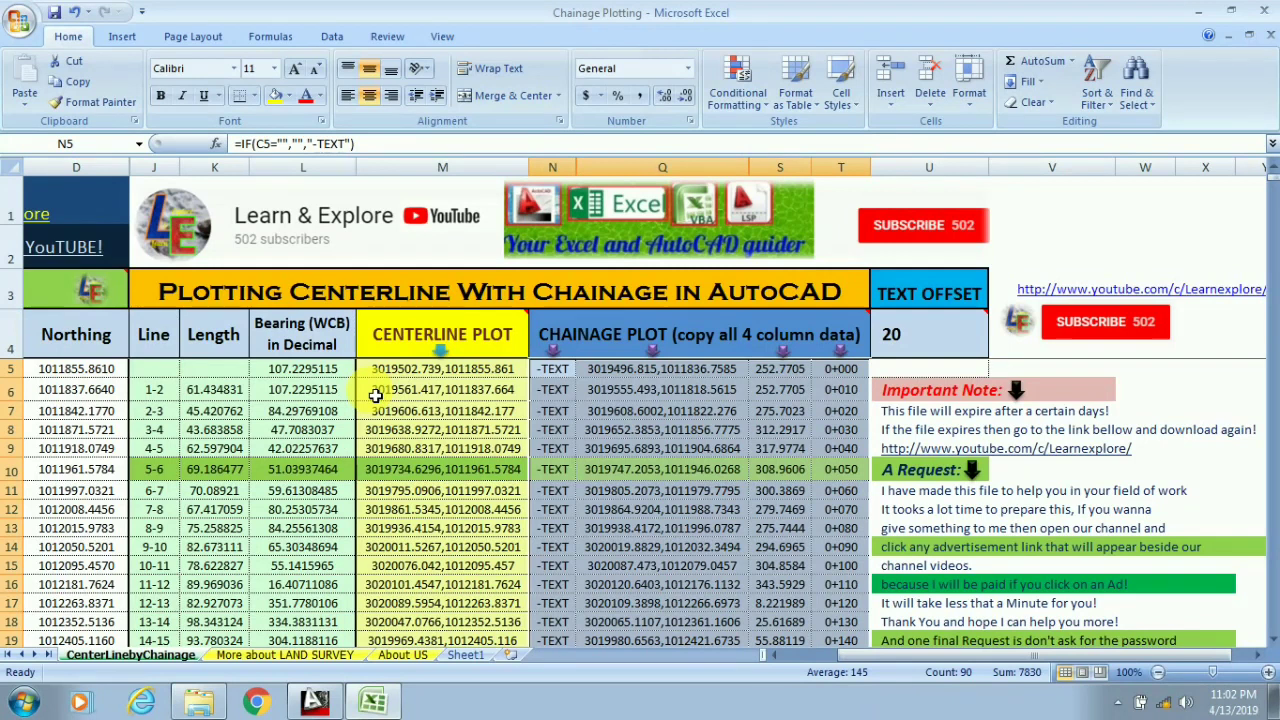
scroll(362, 396, "down", 2)
scroll(362, 396, "up", 2)
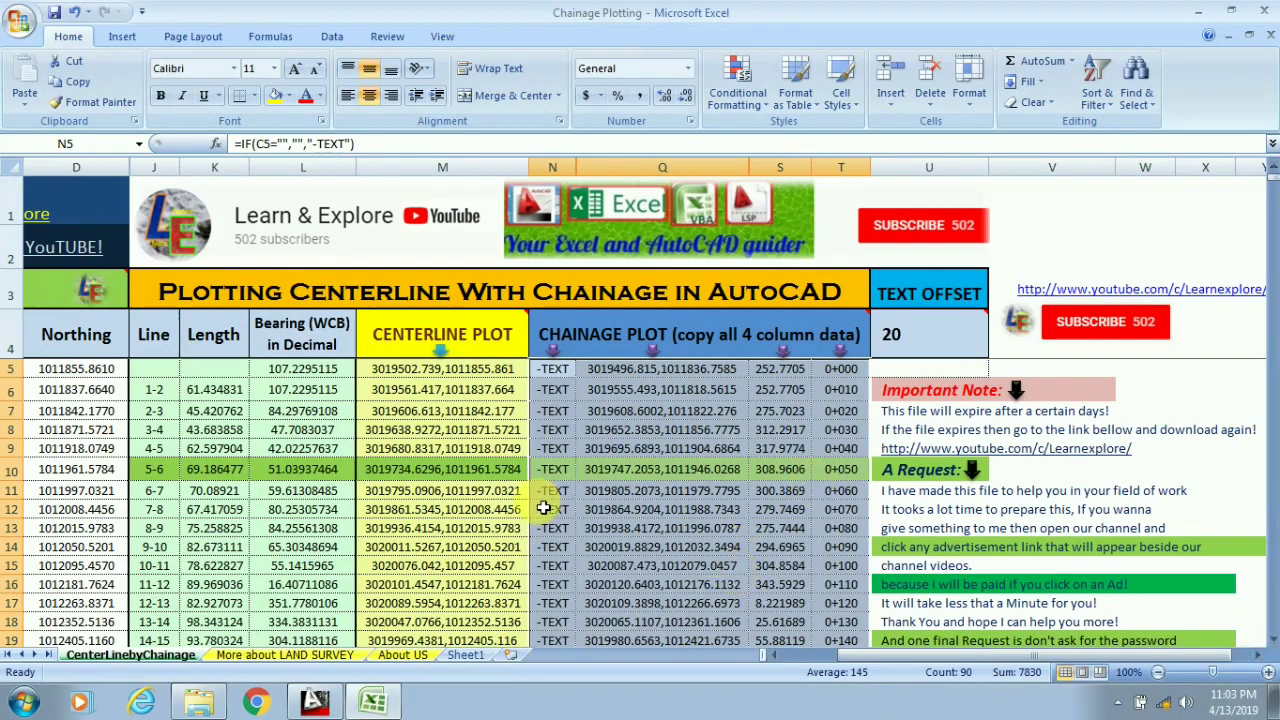
left_click_drag(1120, 658, 968, 668)
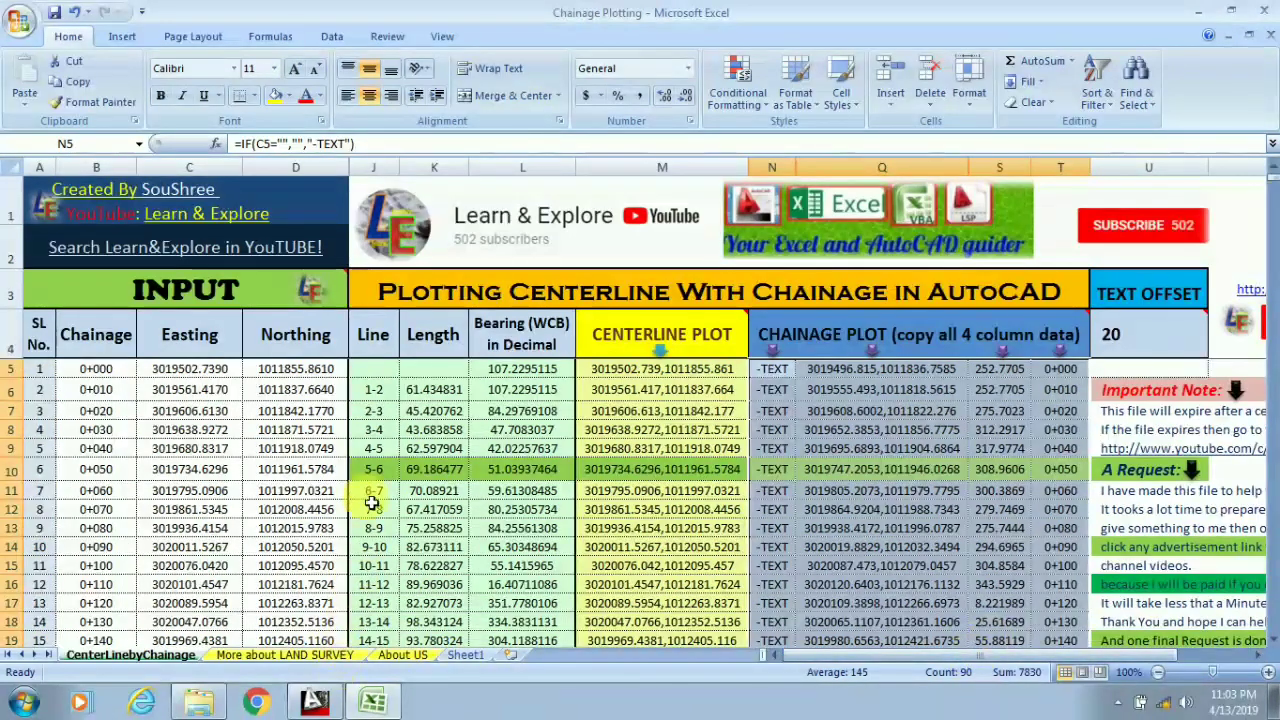
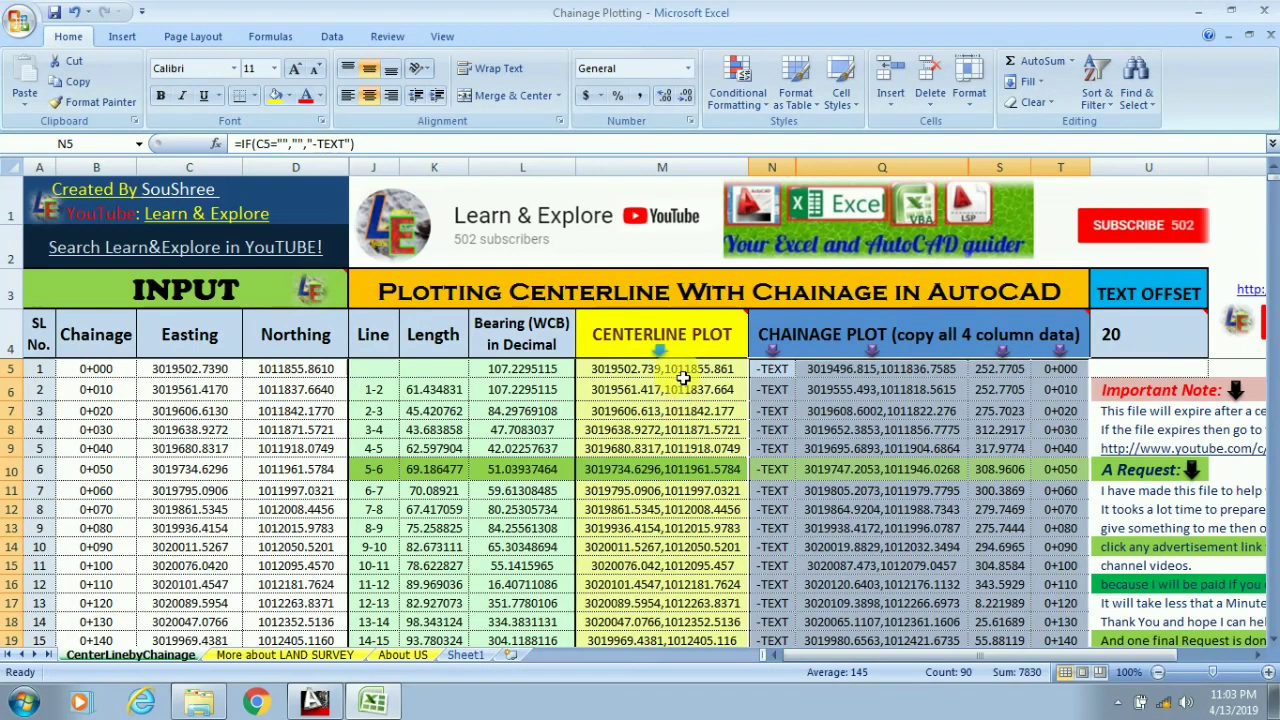
Select the centerline coordinates in cells M5 to M9 and inspect the Centerline Plot column heading
mouse_move(686, 370)
left_mouse_down()
mouse_move(694, 518)
mouse_move(686, 372)
left_mouse_up()
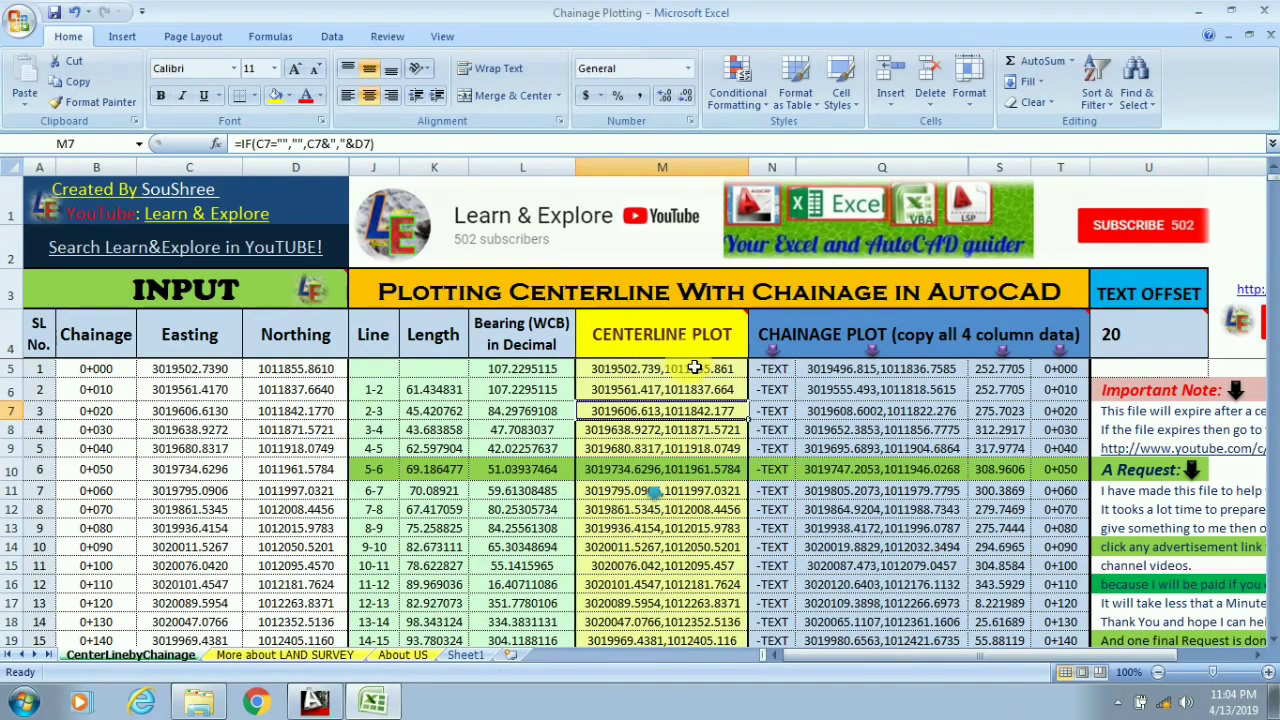
left_click(663, 409)
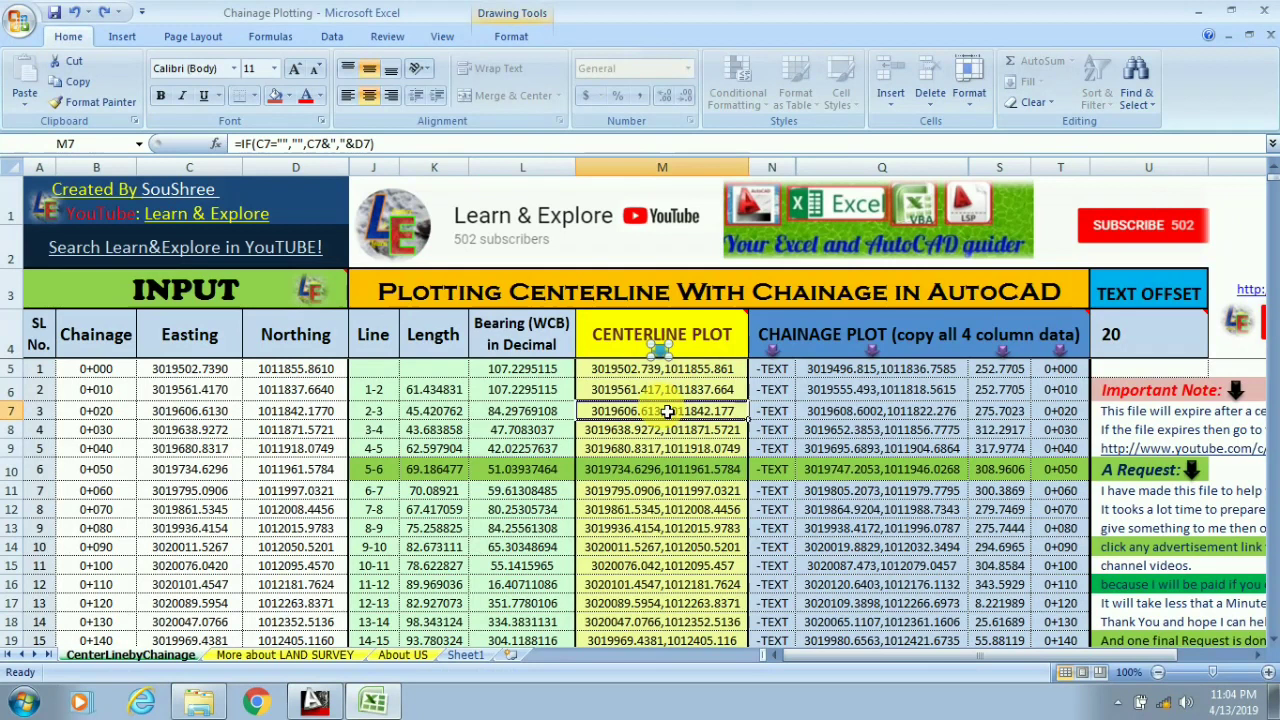
mouse_move(660, 368)
left_mouse_down()
mouse_move(676, 409)
mouse_move(670, 450)
left_mouse_up()
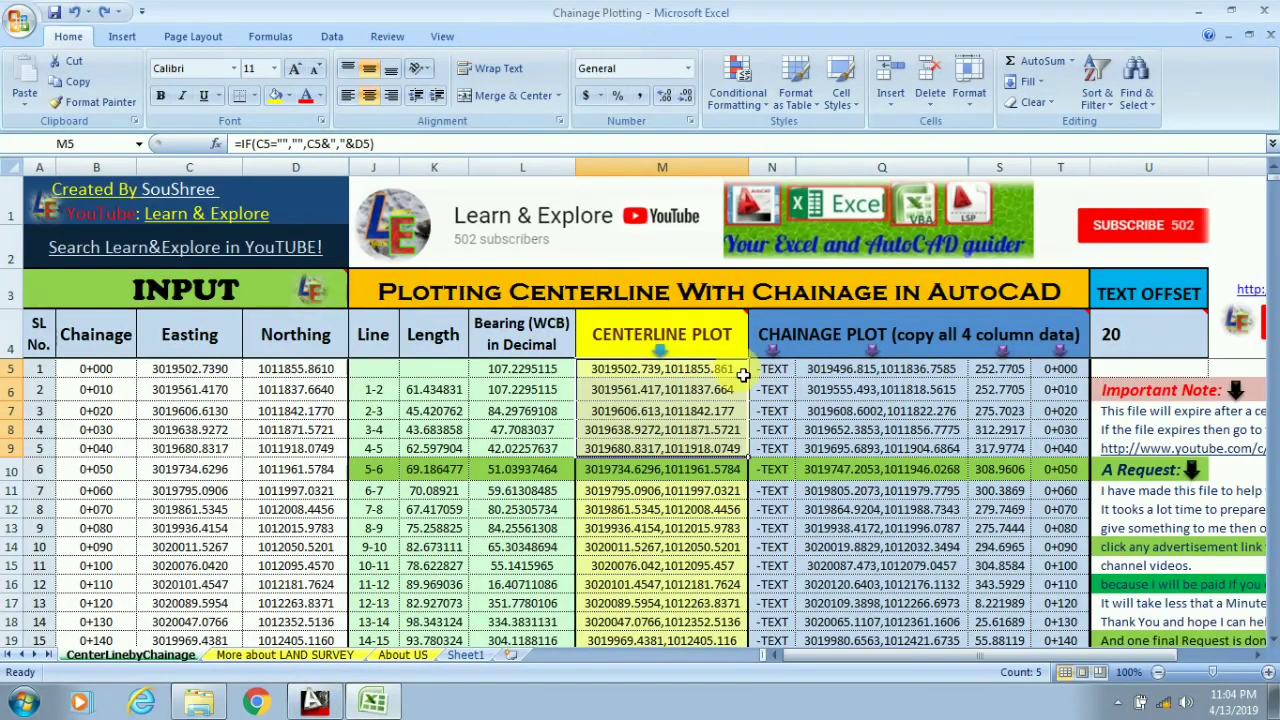
mouse_move(680, 341)
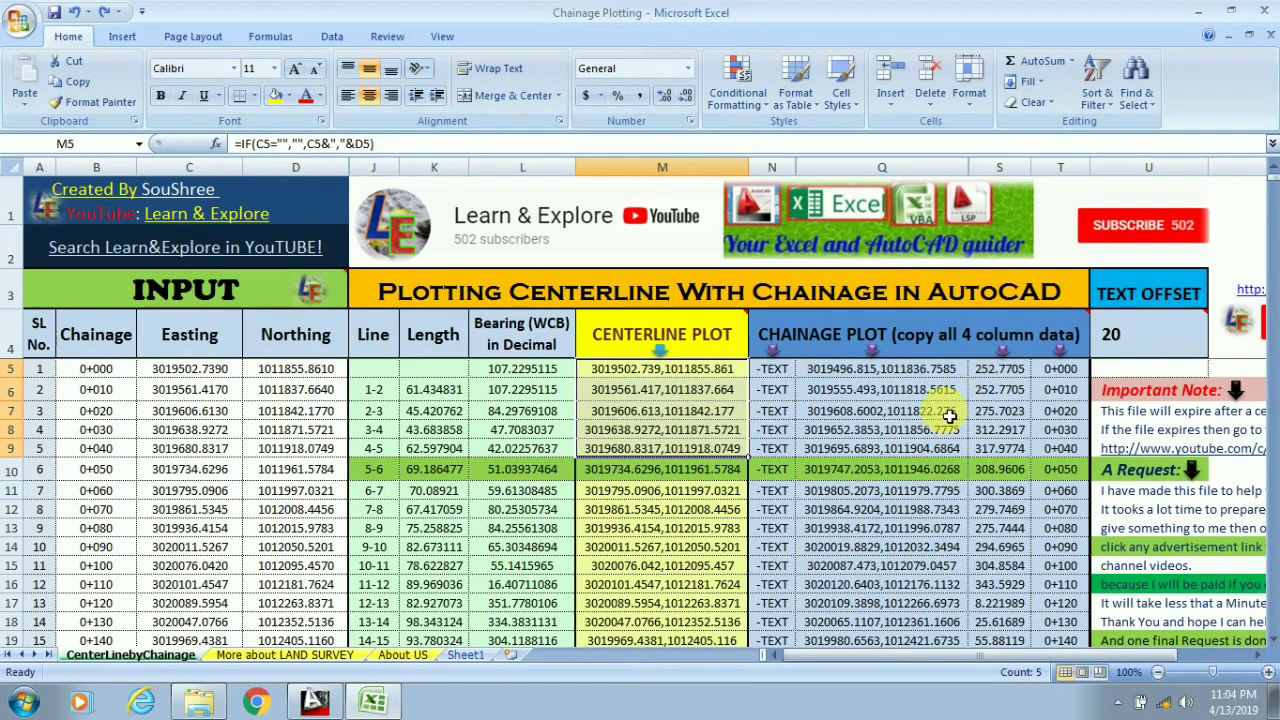
Switch to AutoCAD, examine the centerline, edge lines and labels near chainages 0+000 to 0+030, and return to the Excel workbook
left_click(314, 702)
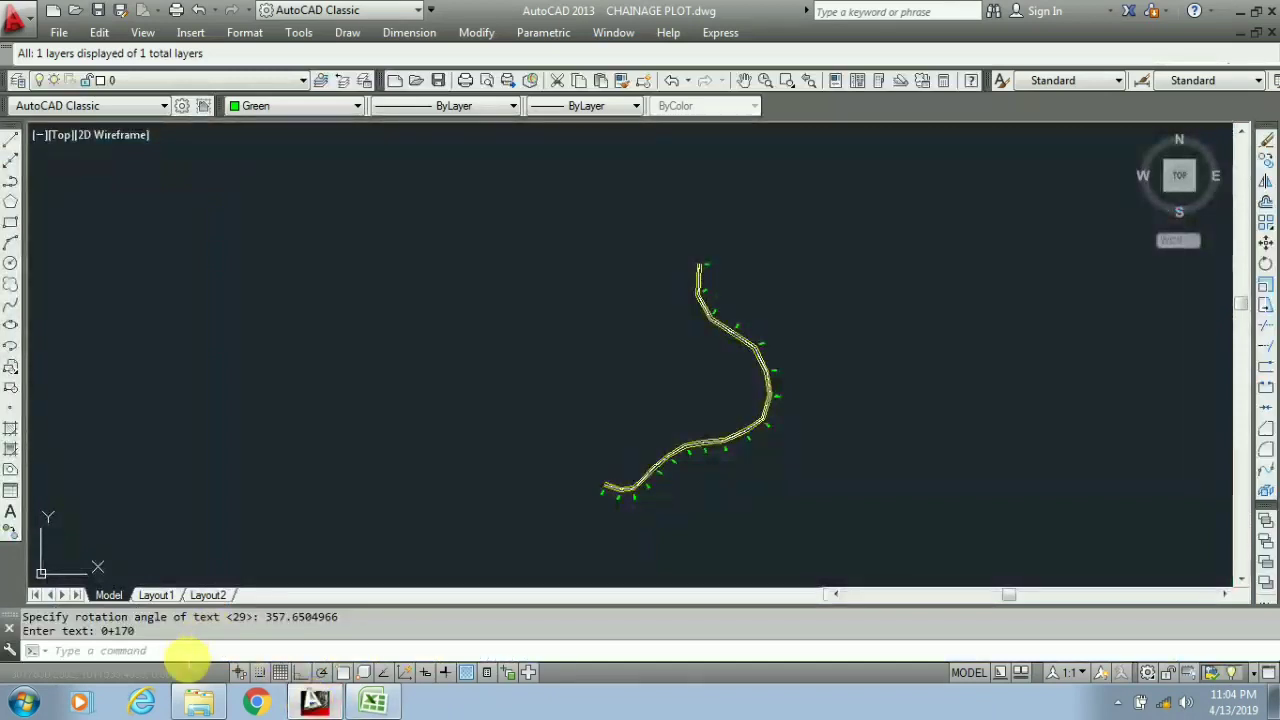
left_click(318, 702)
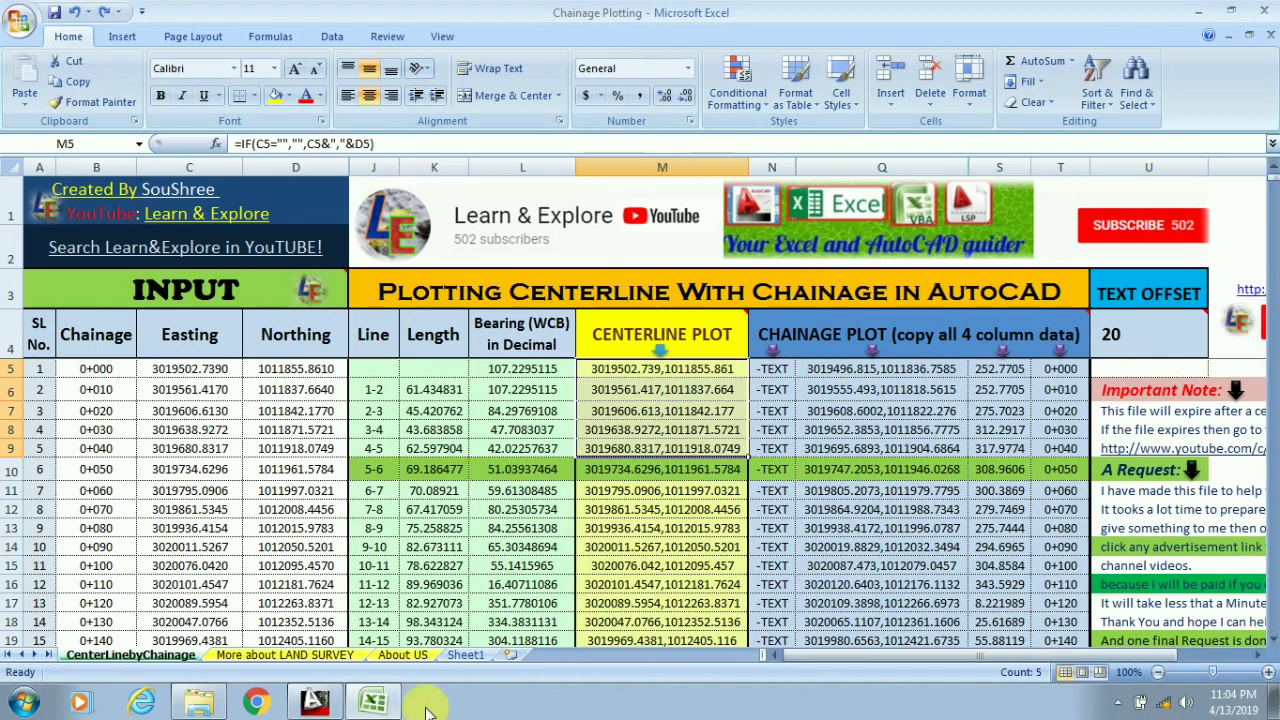
left_click(314, 702)
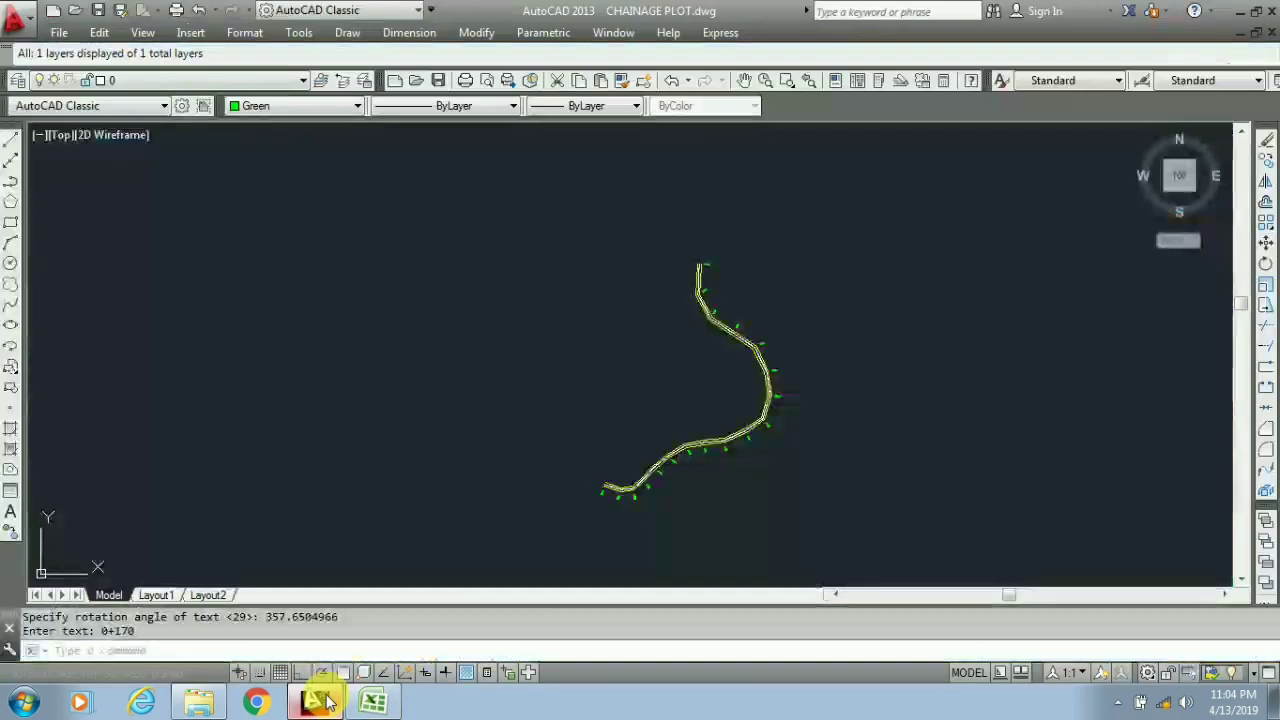
scroll(794, 300, "up", 10)
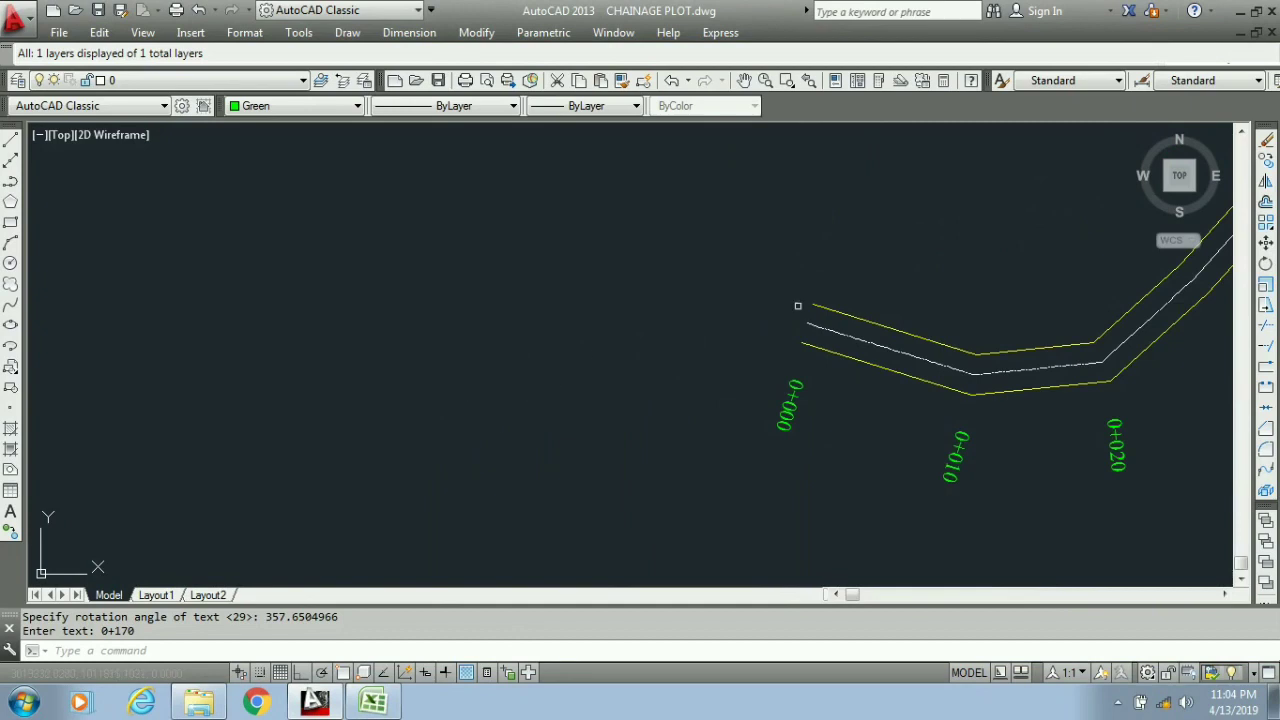
scroll(815, 410, "down", 5)
scroll(636, 406, "up", 5)
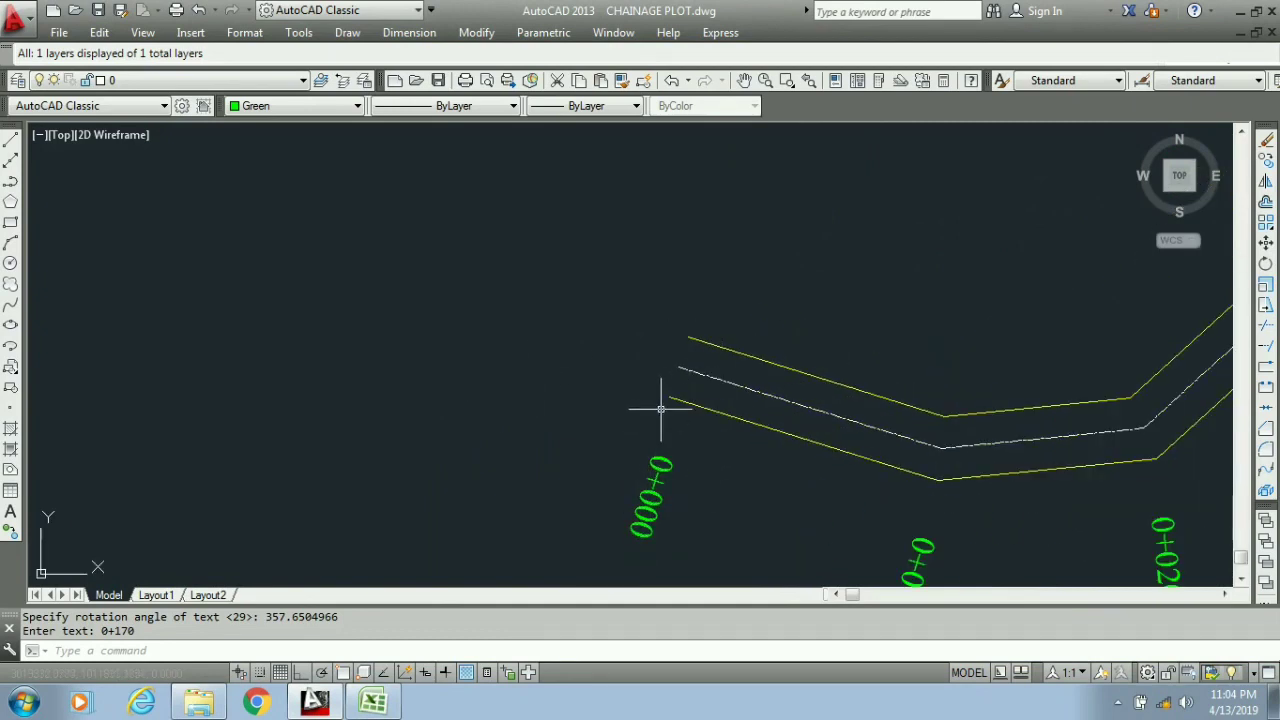
scroll(667, 410, "down", 2)
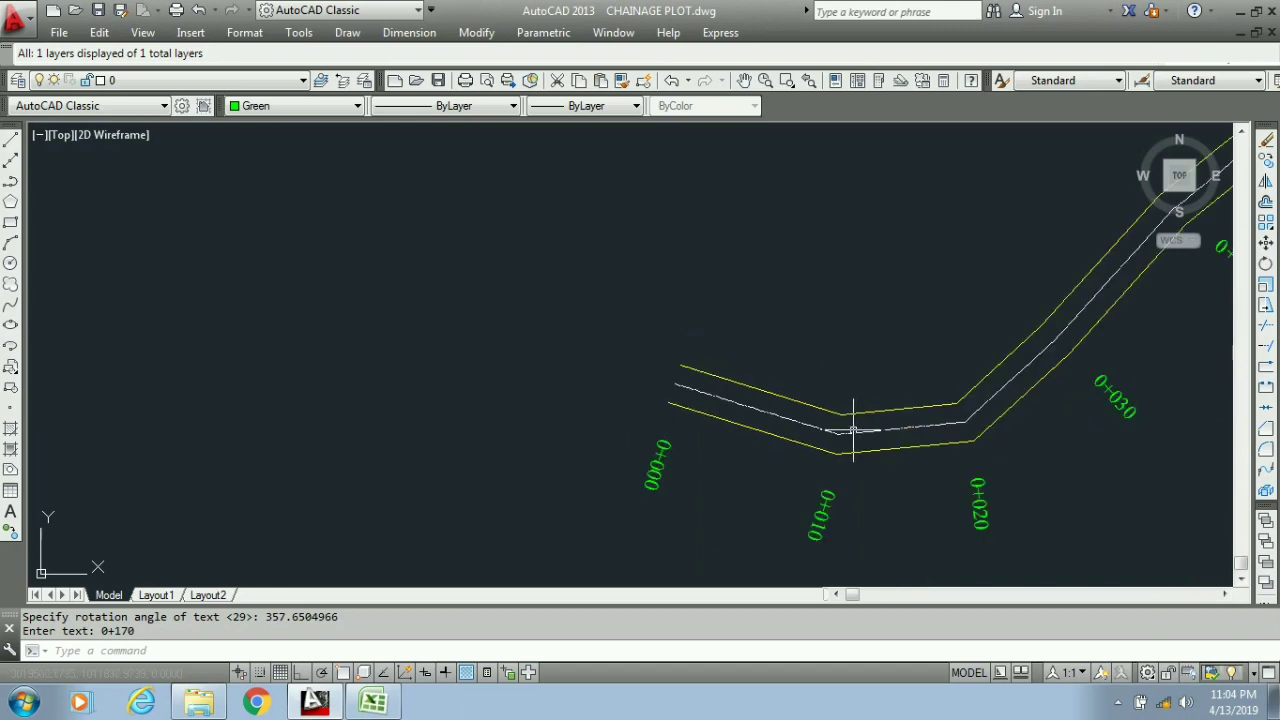
scroll(514, 443, "down", 5)
scroll(966, 409, "up", 5)
scroll(535, 397, "down", 5)
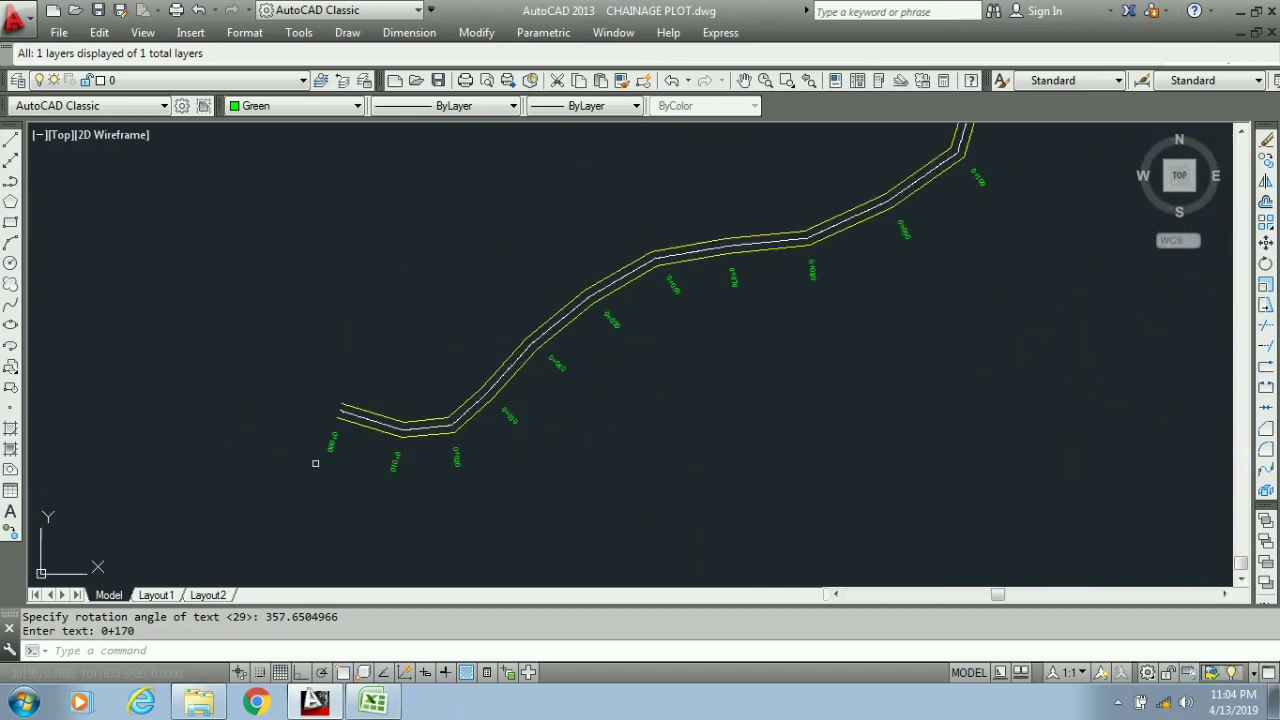
scroll(354, 314, "up", 5)
scroll(334, 309, "down", 4)
scroll(317, 313, "up", 4)
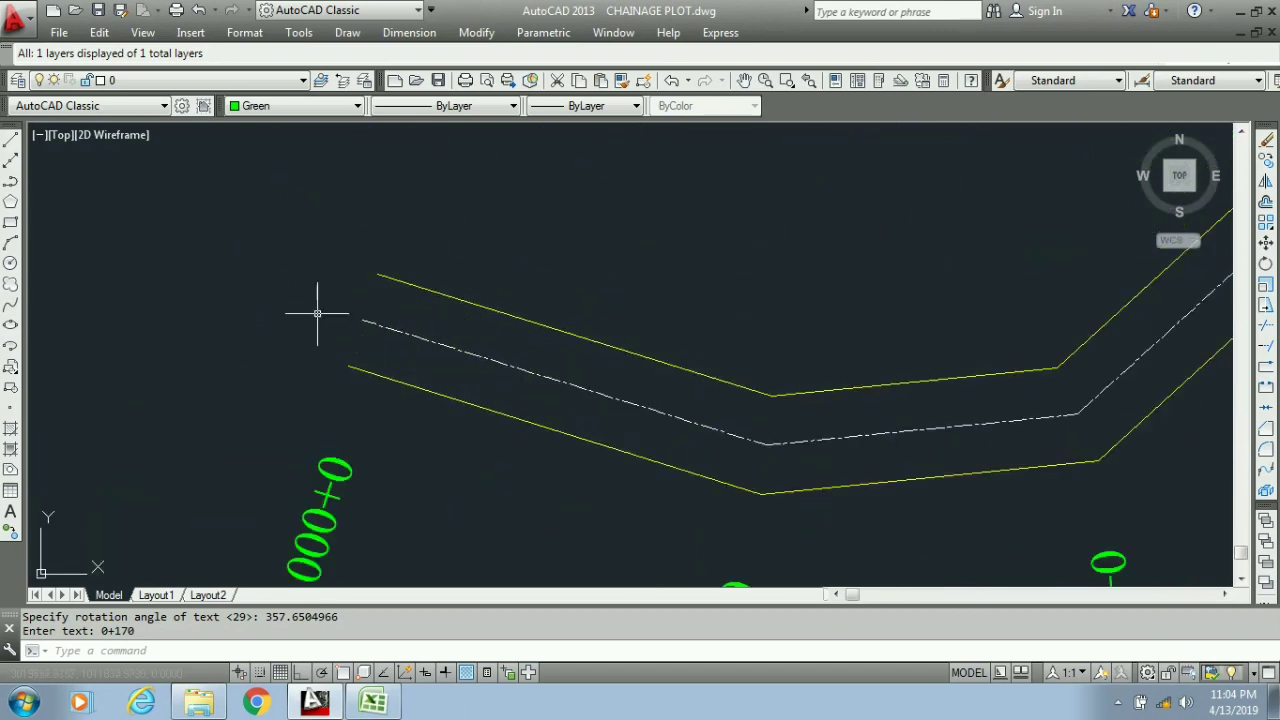
scroll(375, 383, "down", 4)
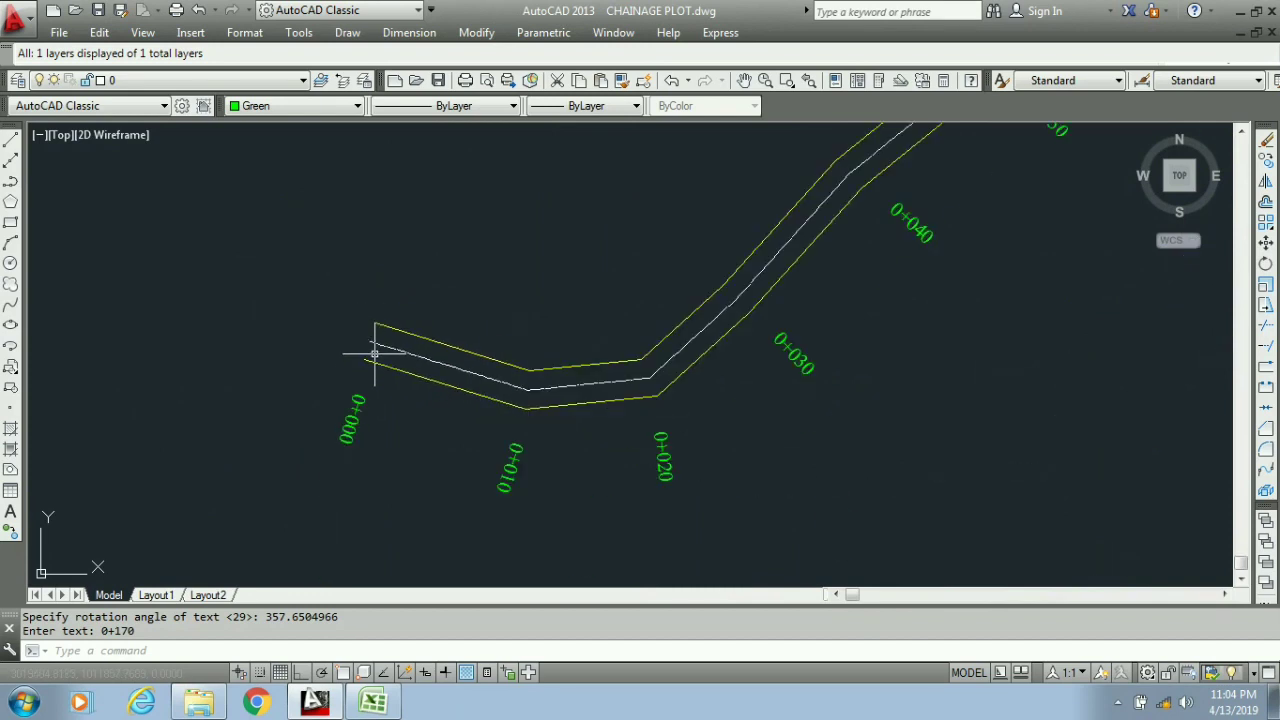
scroll(371, 357, "up", 4)
scroll(462, 358, "down", 2)
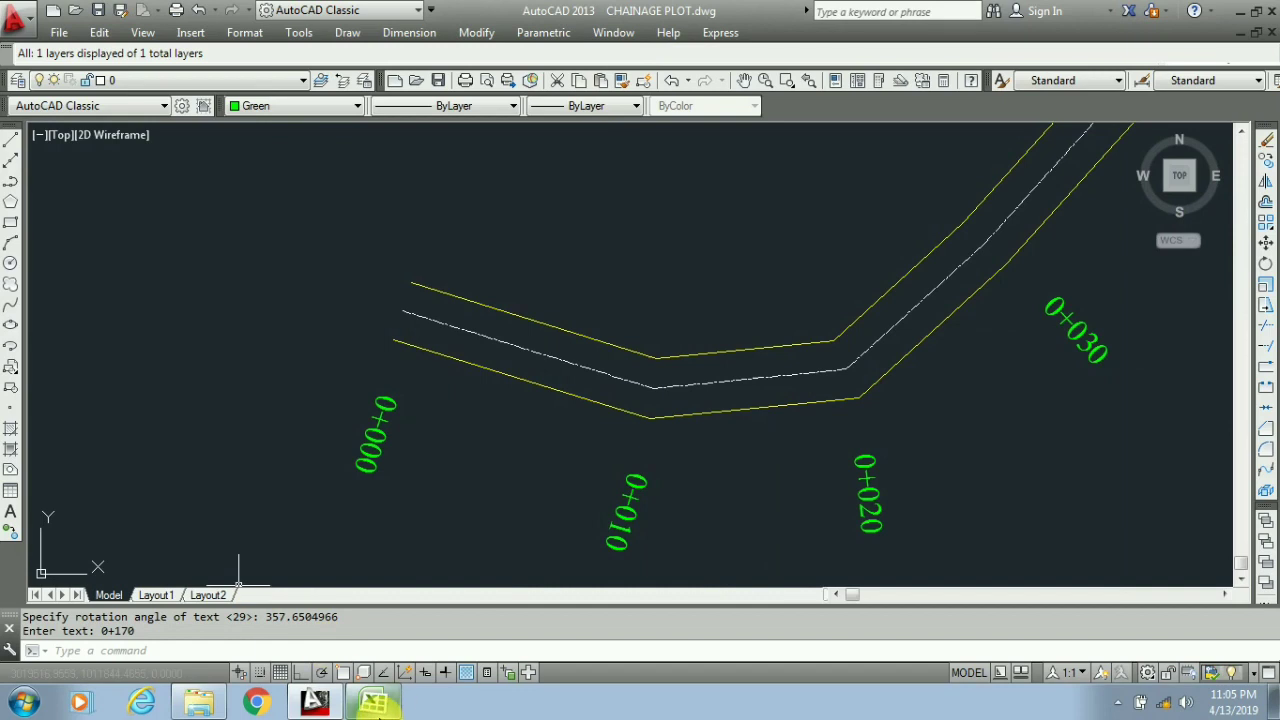
left_click(374, 704)
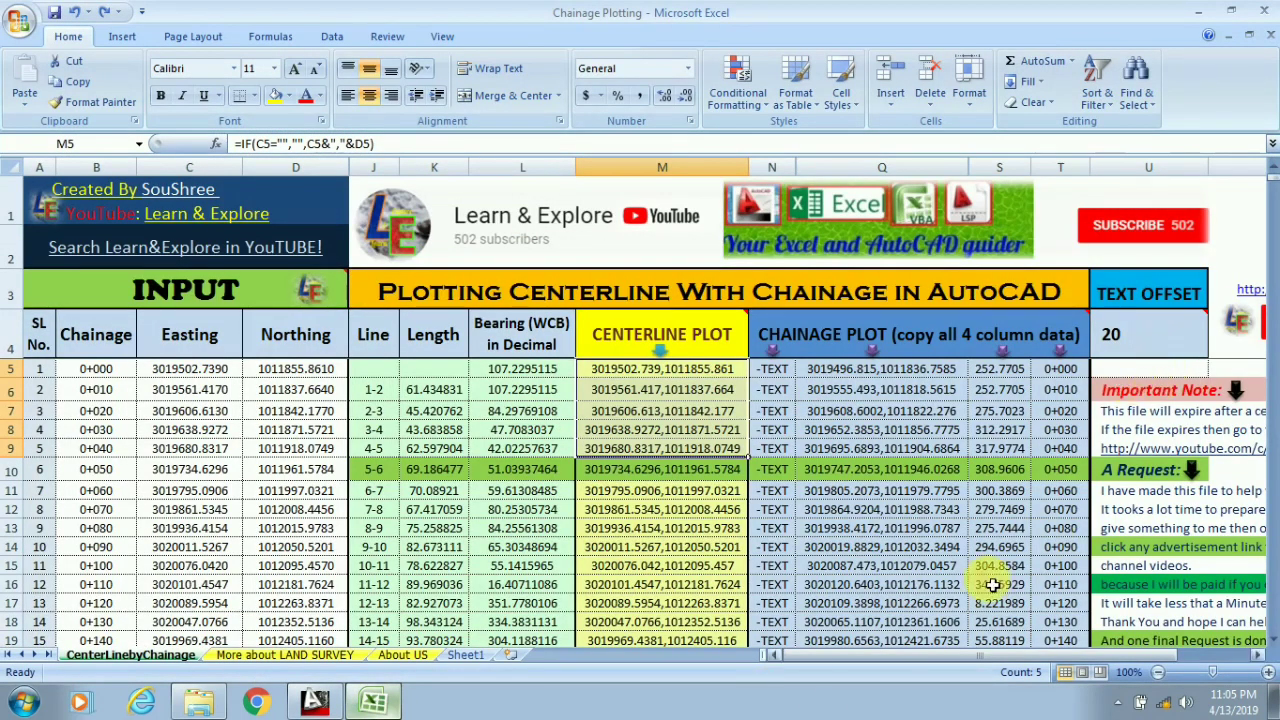